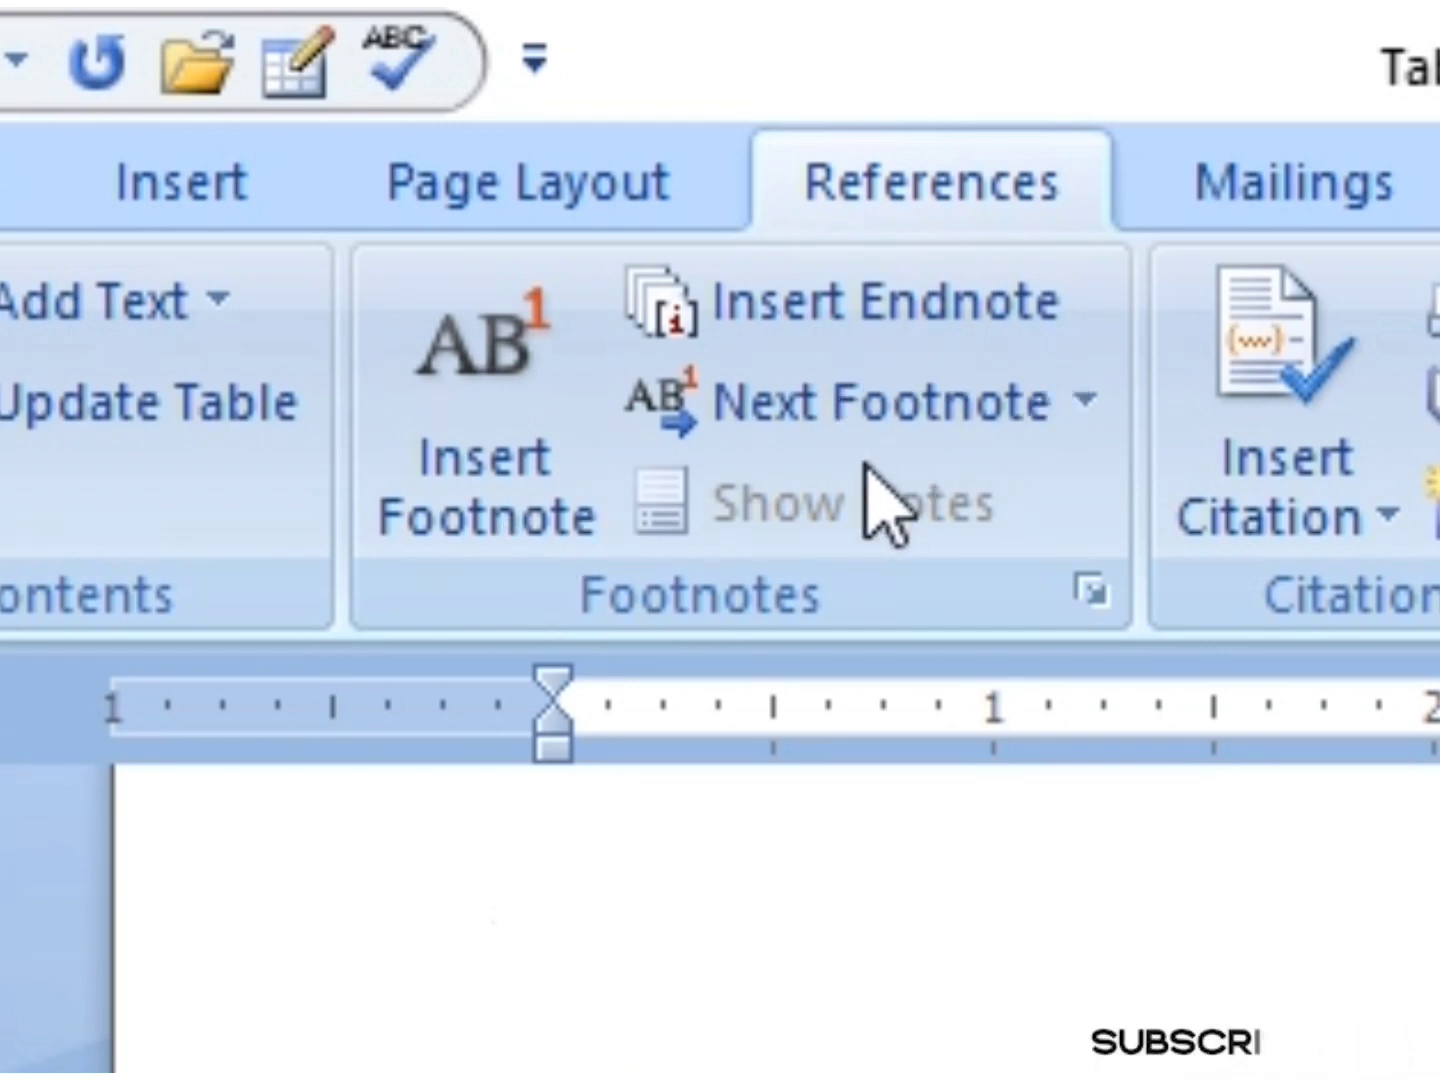
Step: Look over the footnote navigation options, the "What is Computer?" paragraph, the end of page 3 and the document's last page
click(1094, 406)
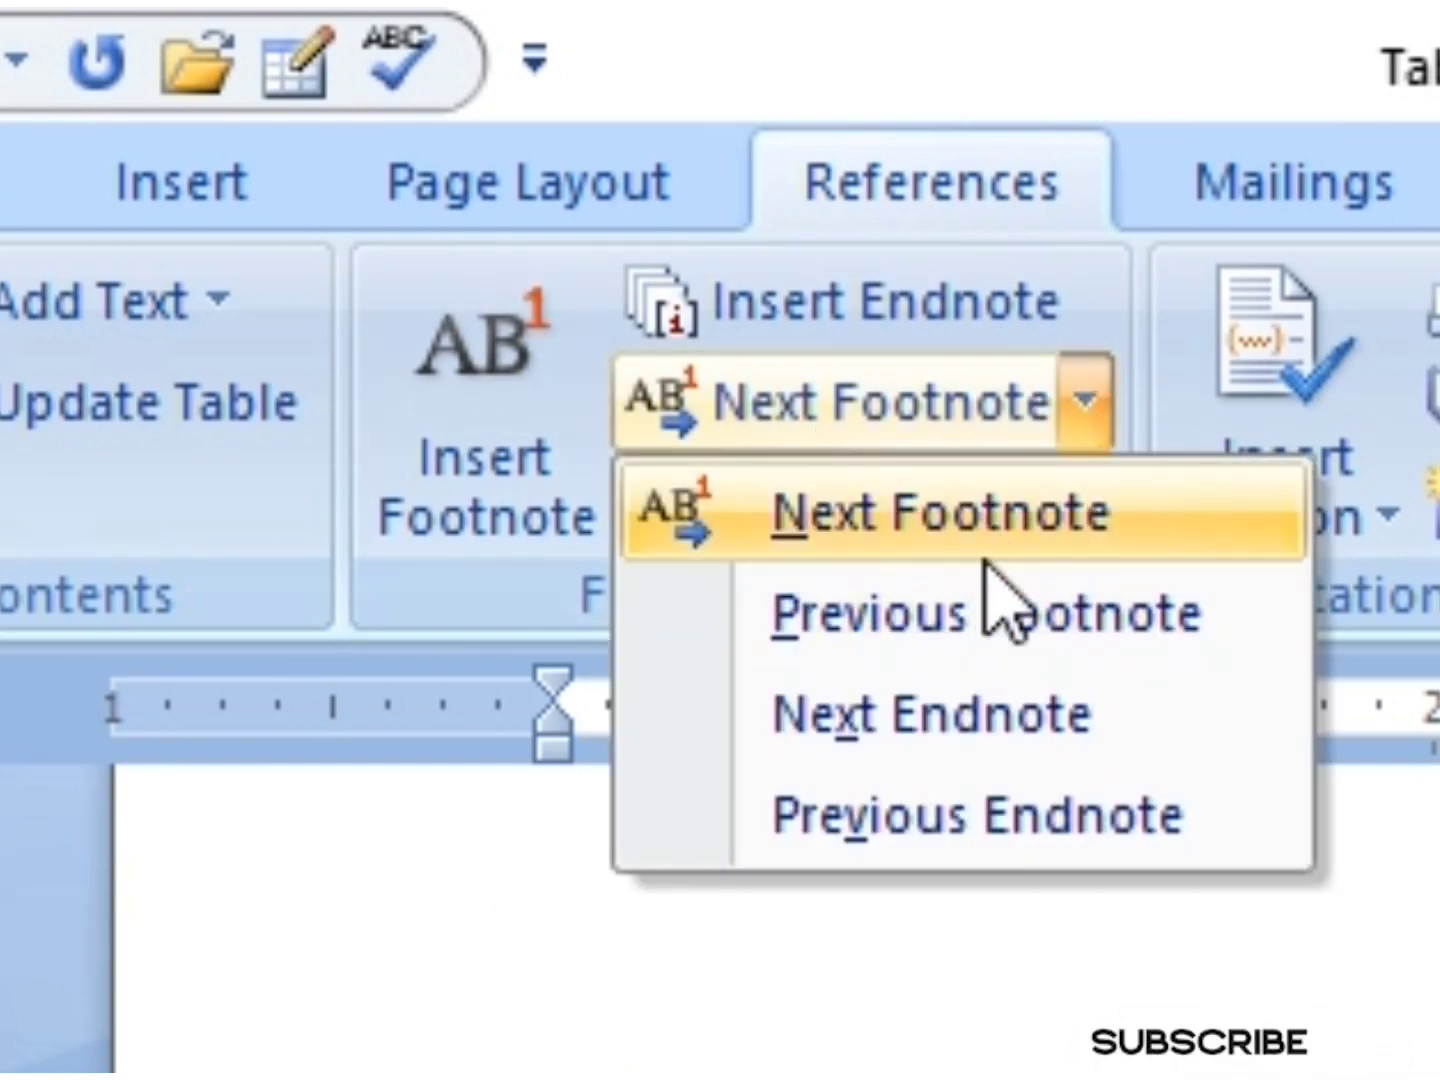
click(1098, 38)
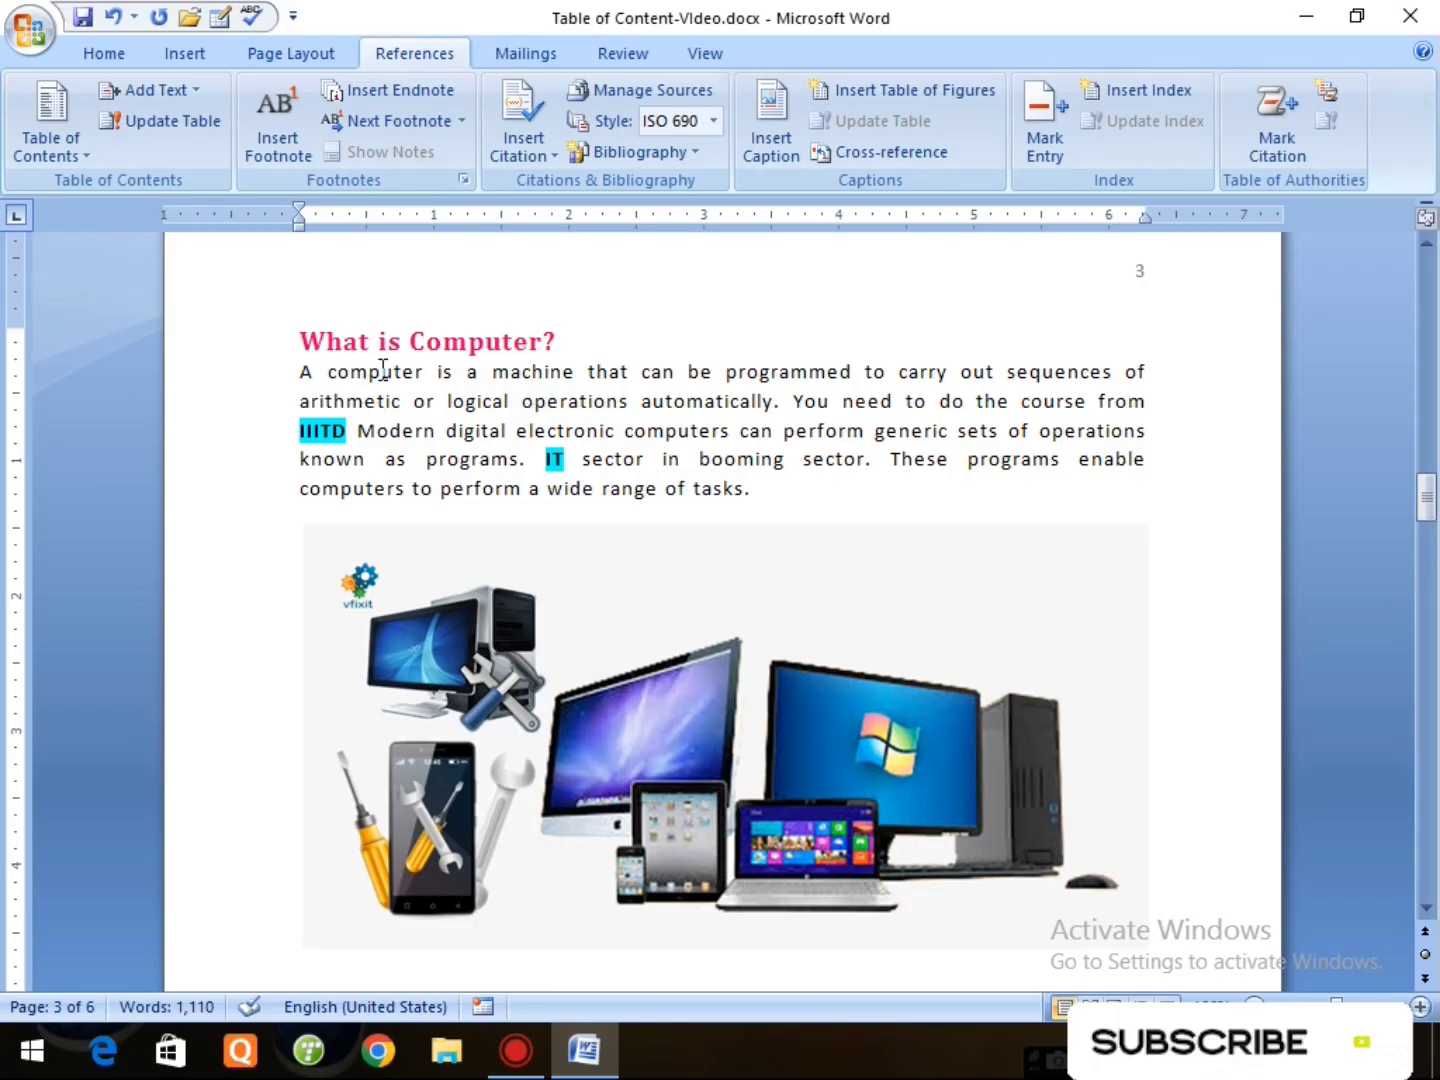
click(768, 497)
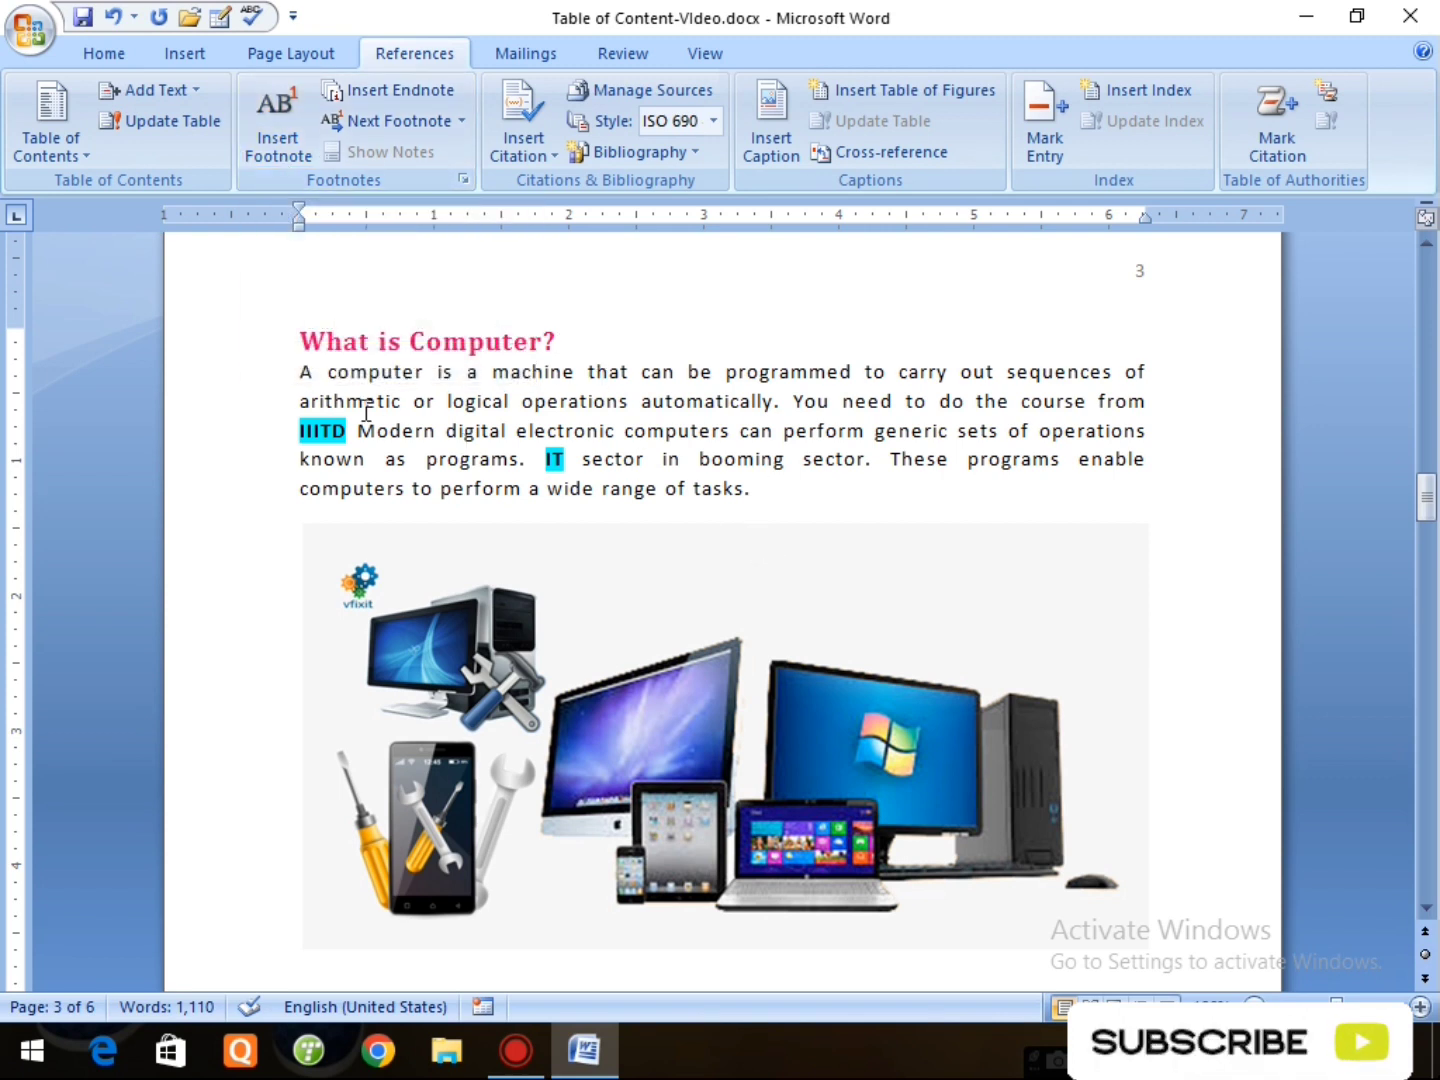
drag(297, 376, 836, 514)
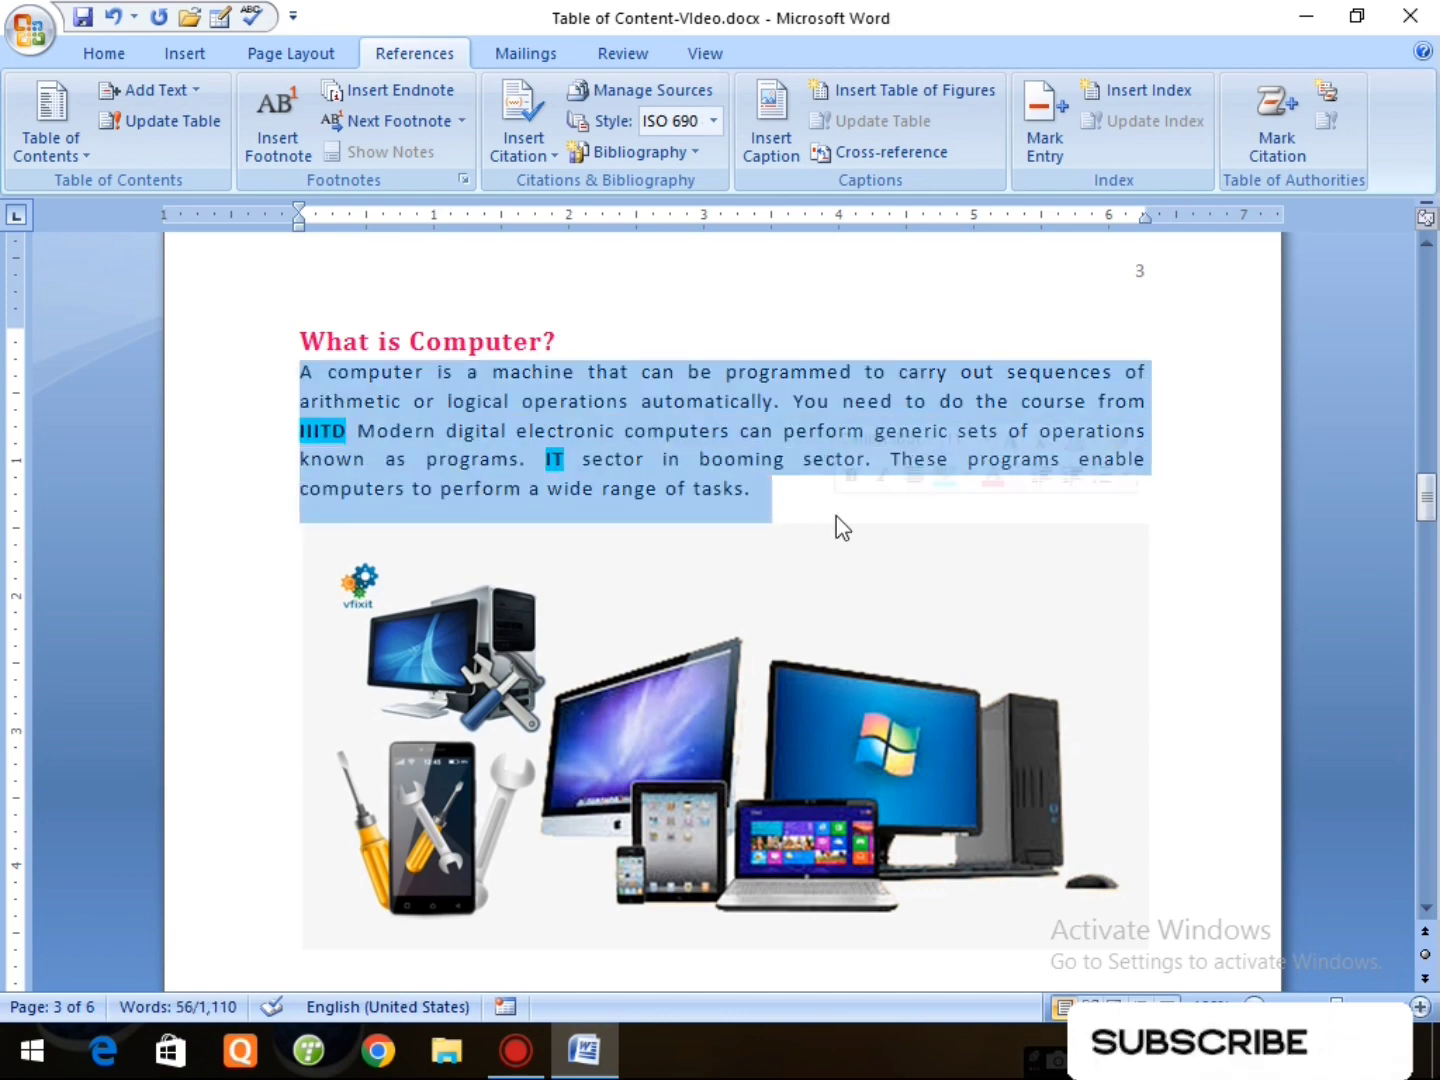
scroll(836, 517, down, 3)
scroll(836, 517, down, 8)
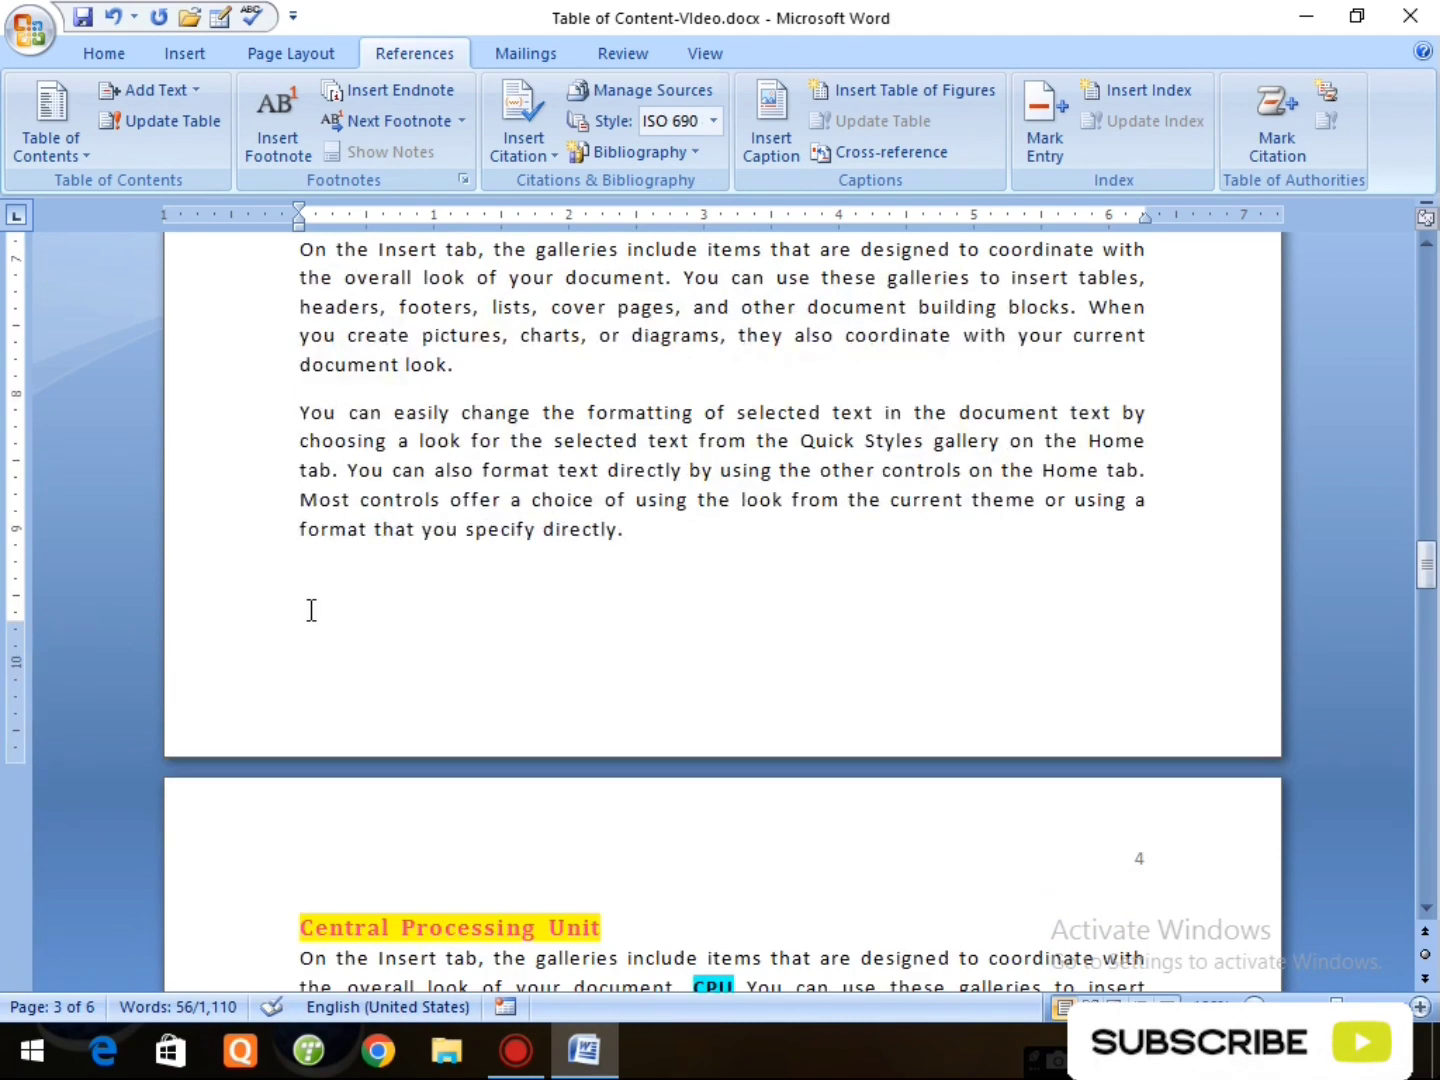
click(305, 580)
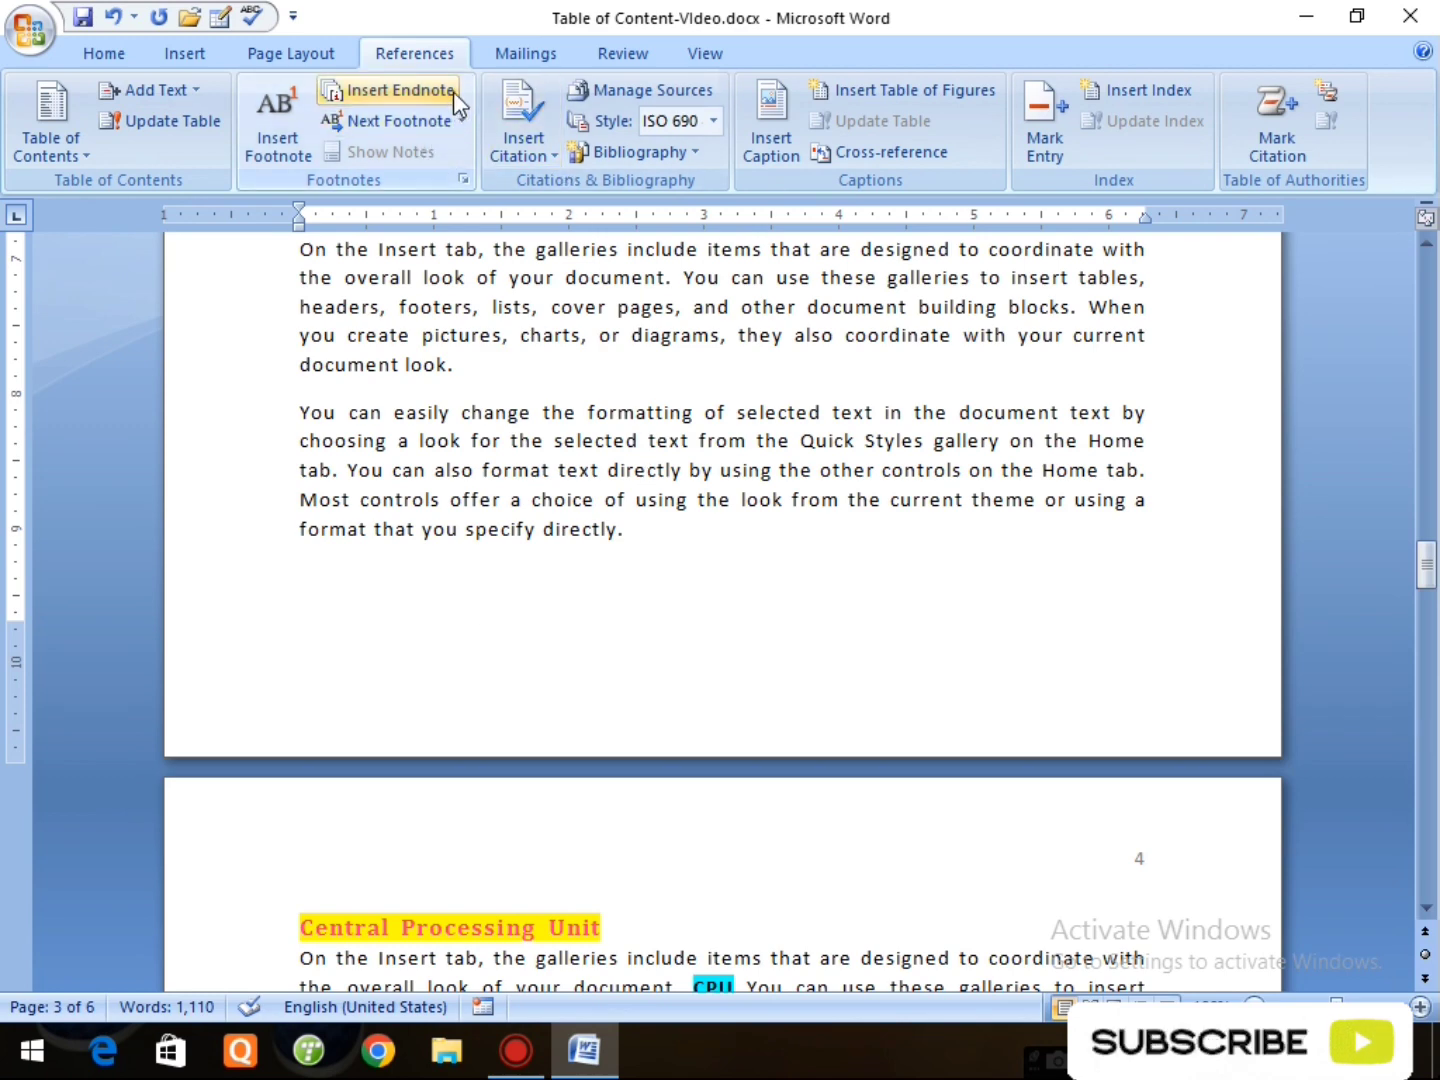
drag(1428, 565, 1432, 850)
scroll(512, 628, up, 2)
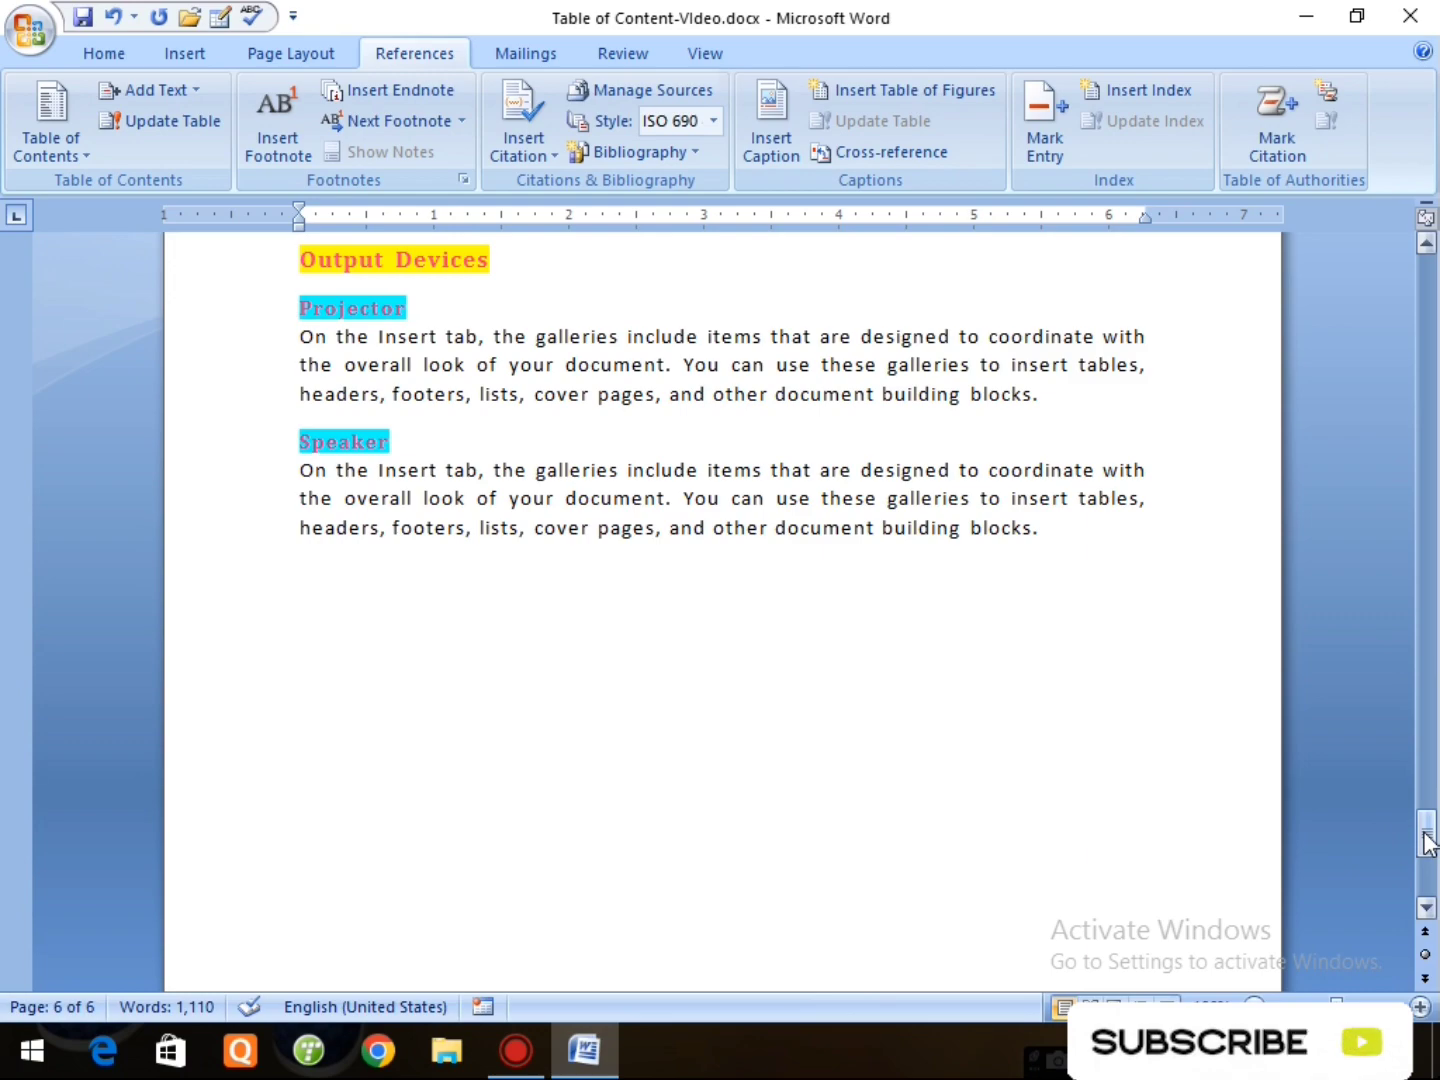
drag(1427, 840, 1427, 498)
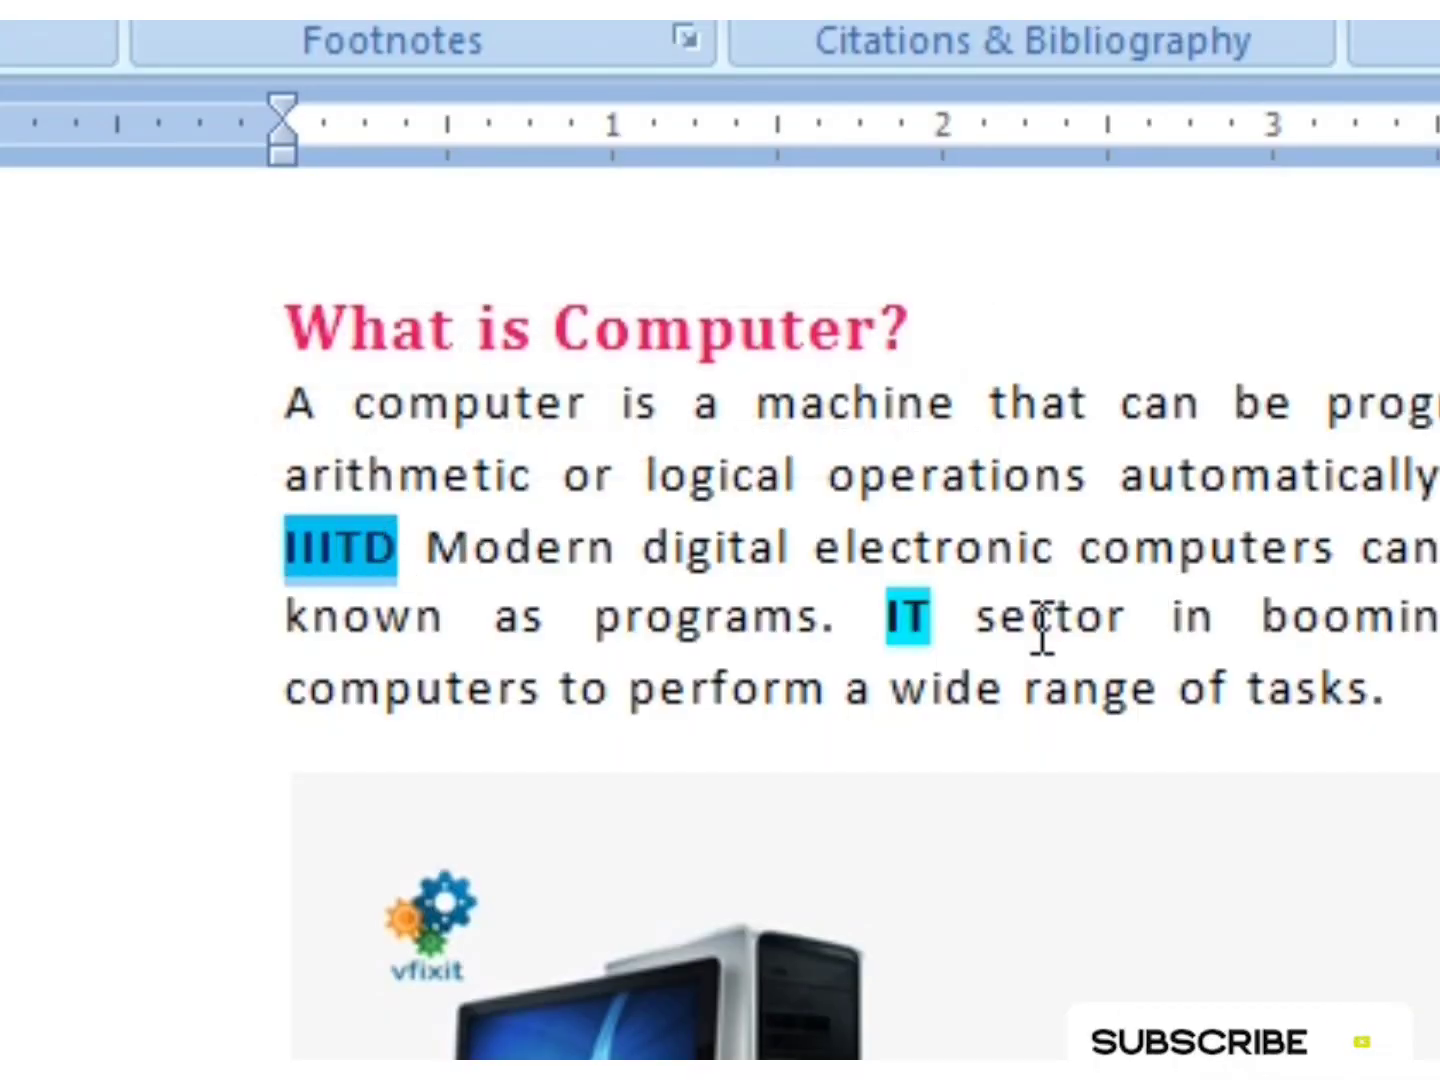
Step: Examine the highlighted term IT in the "What is Computer?" paragraph, the picture below it and the foot of page 3
drag(957, 620, 874, 611)
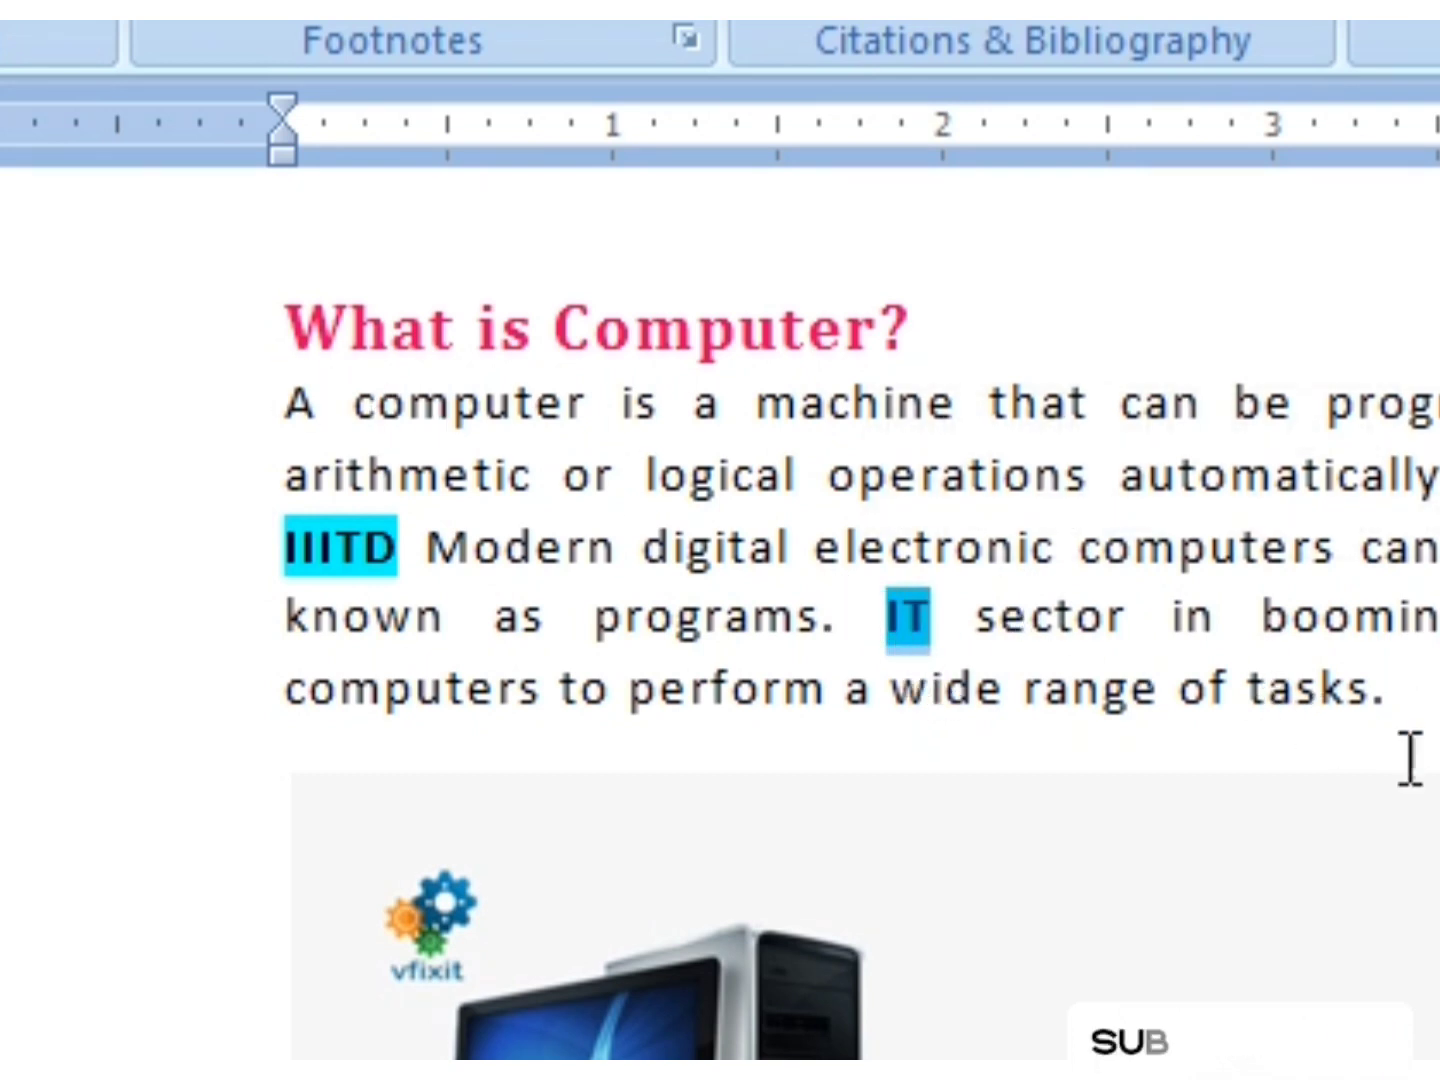
click(1035, 823)
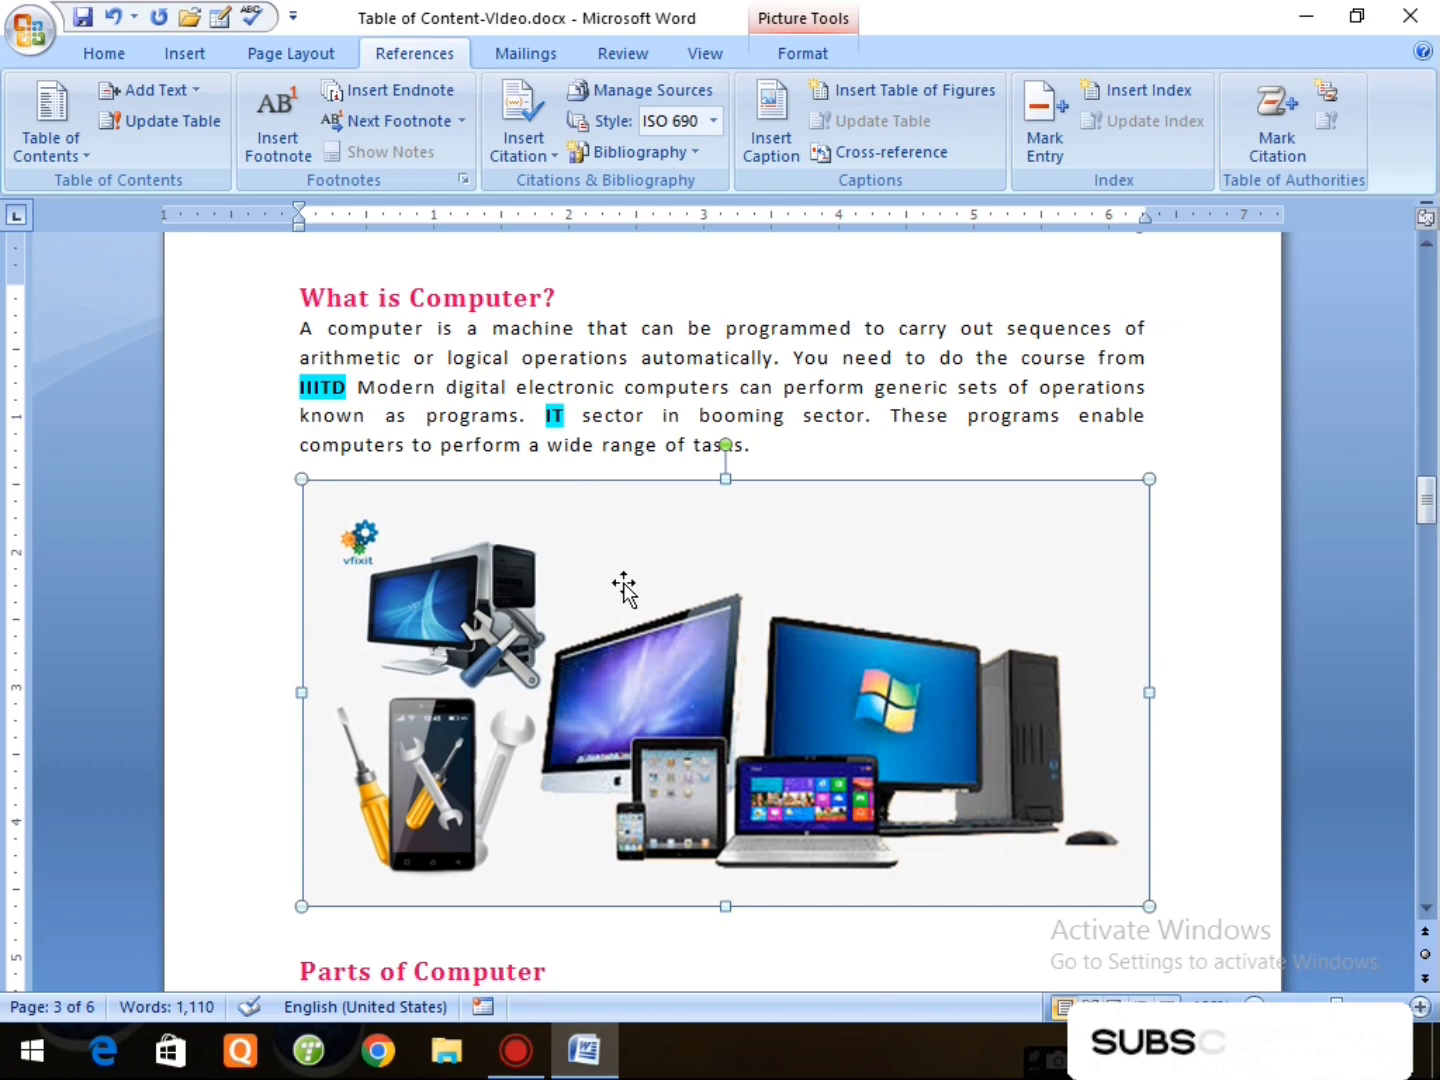
scroll(1093, 1049, down, 10)
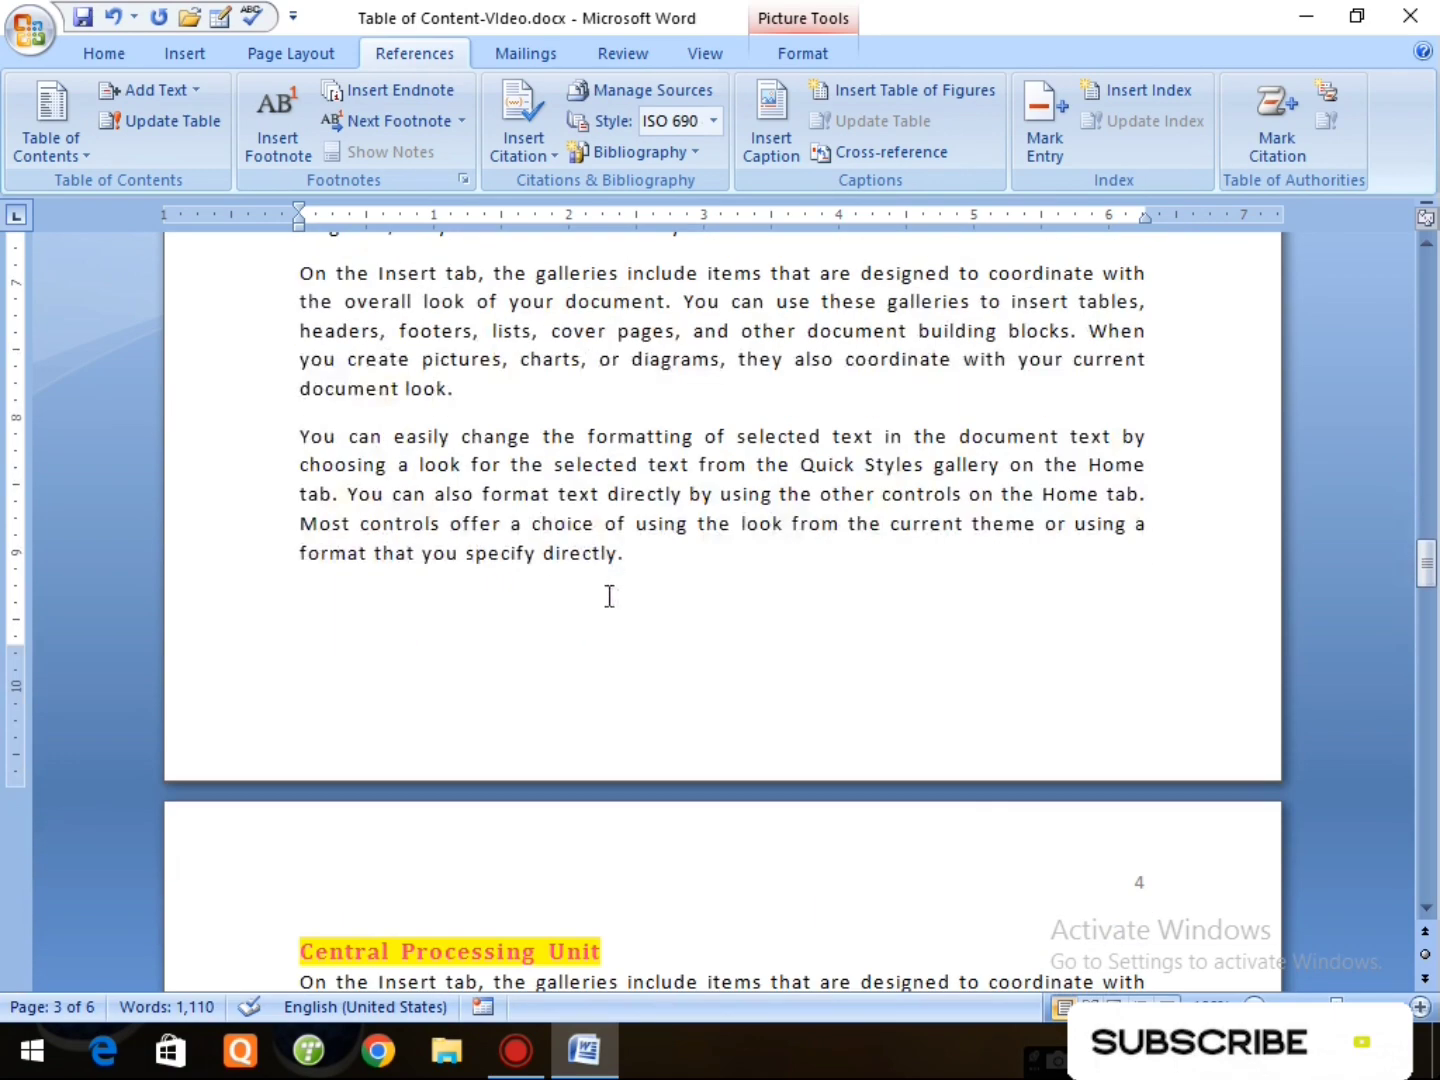
scroll(349, 608, up, 10)
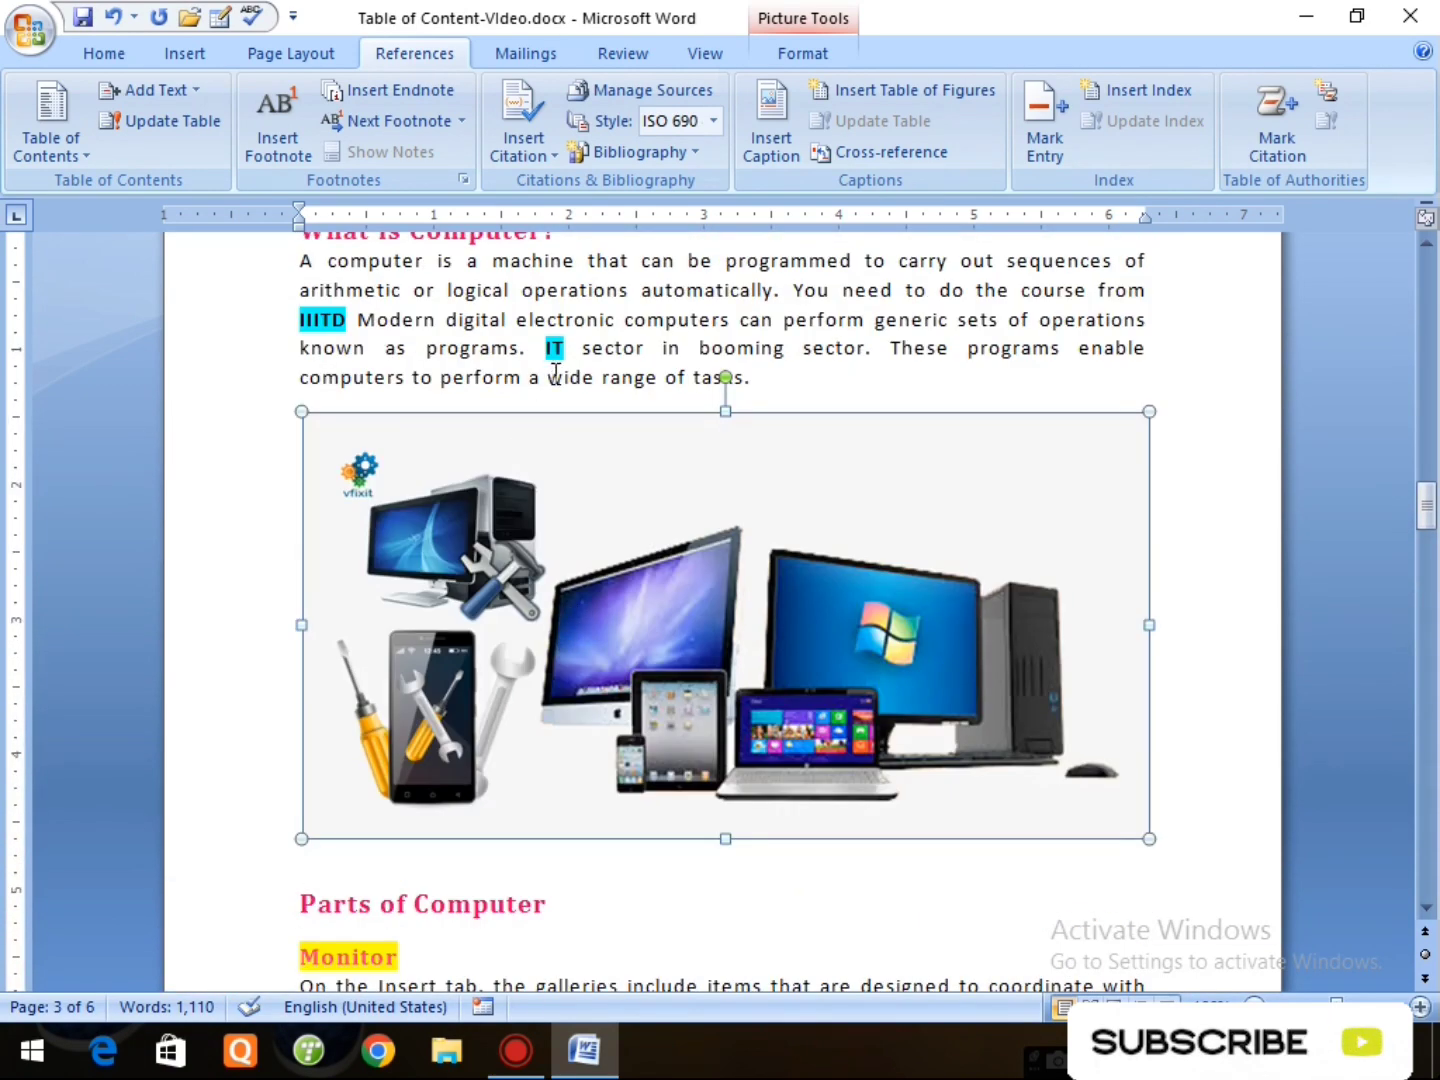
click(569, 320)
scroll(470, 450, up, 2)
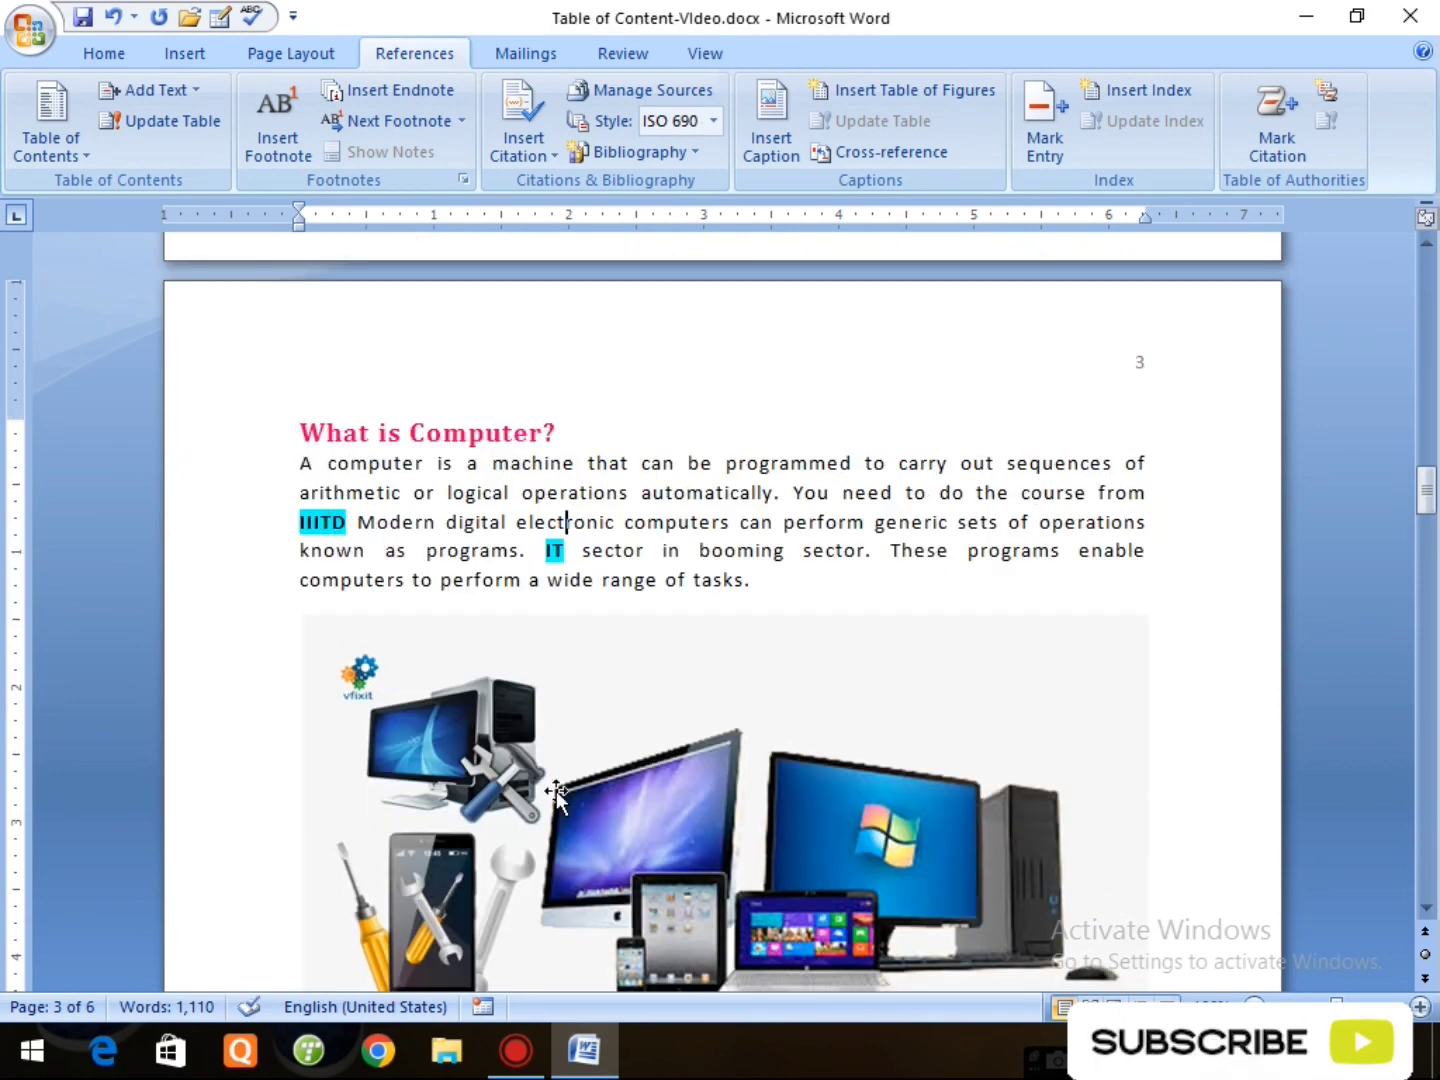
scroll(553, 805, down, 3)
scroll(552, 800, up, 8)
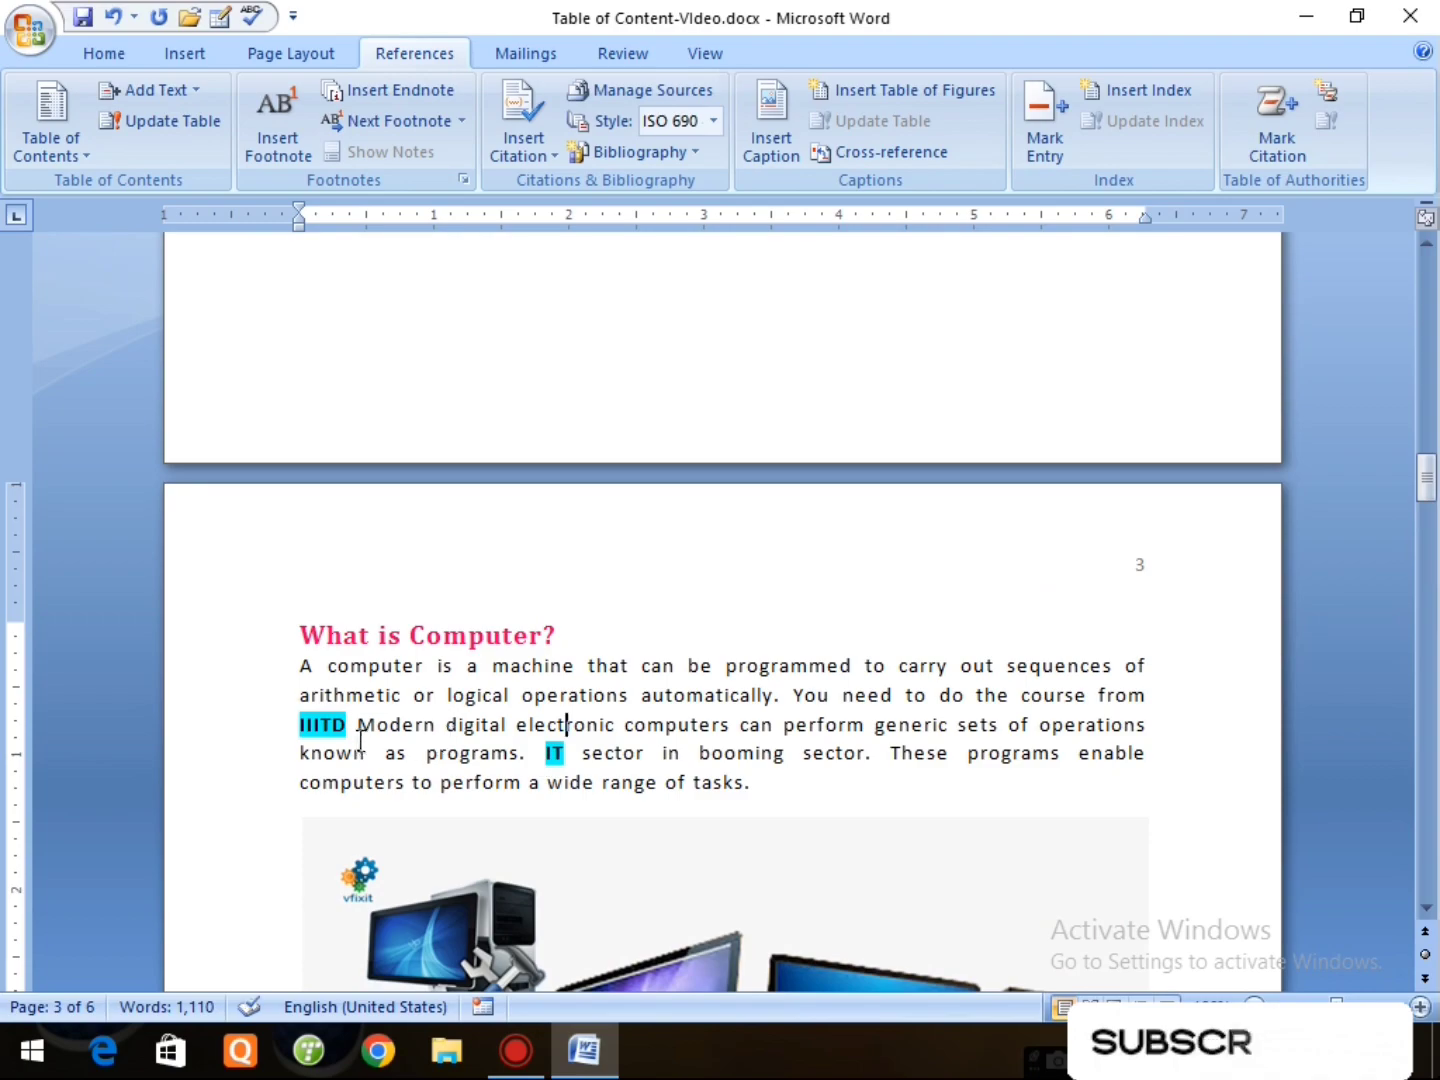
Step: Insert a footnote for the highlighted word IIITD in the "What is Computer?" paragraph
scroll(376, 700, down, 2)
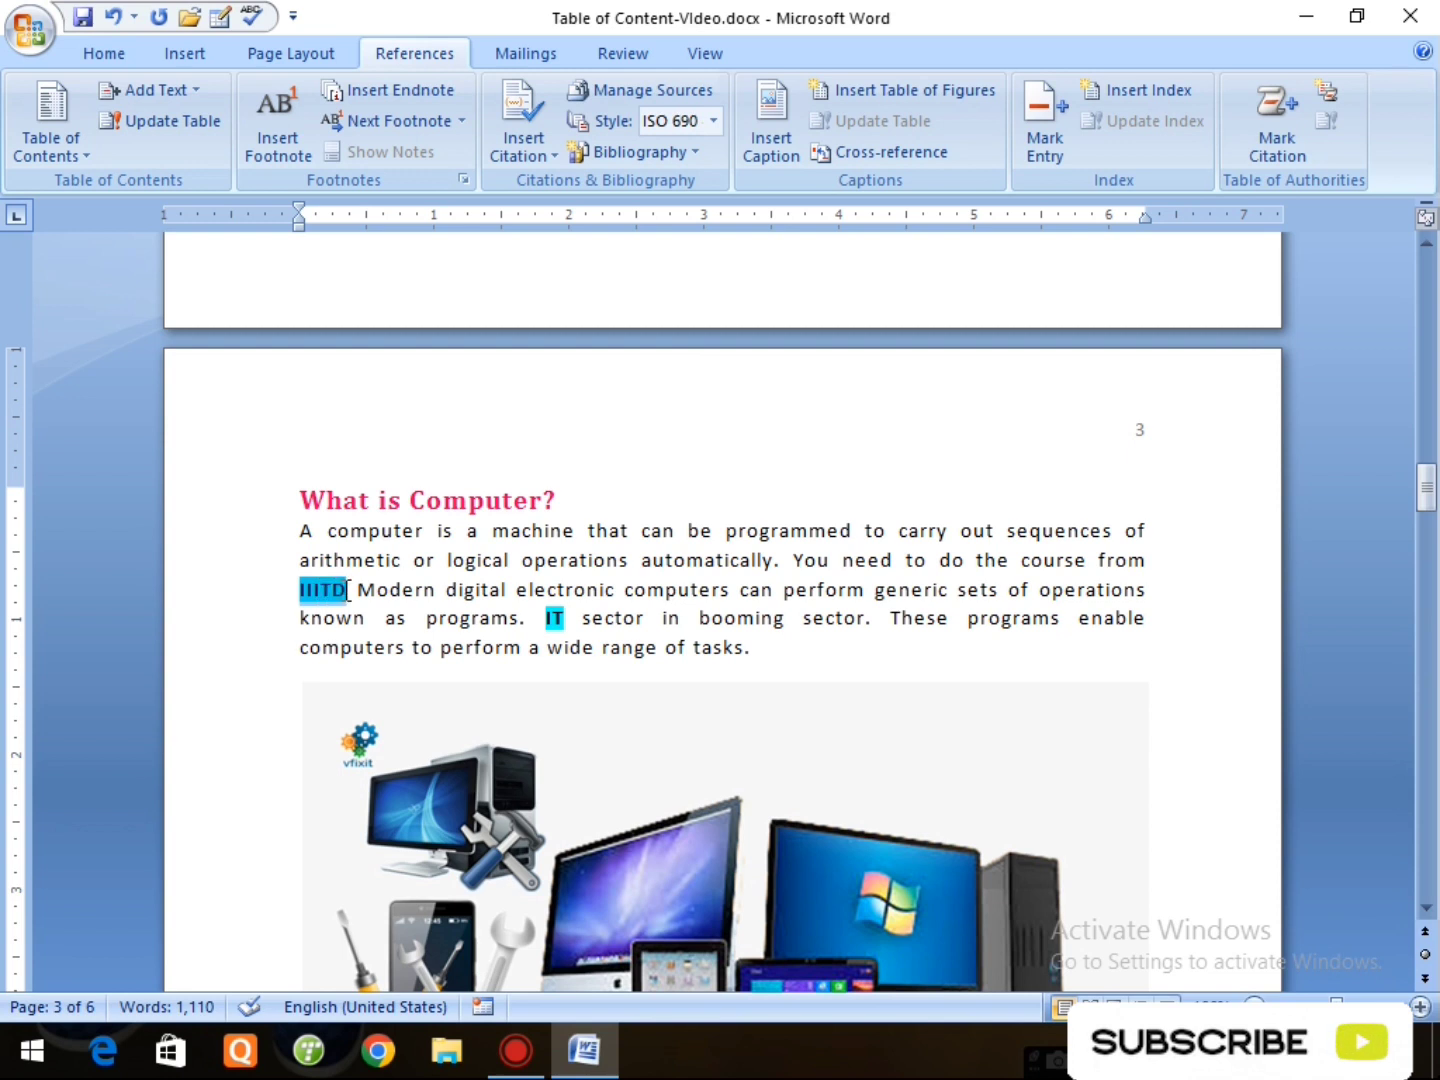
double_click(440, 566)
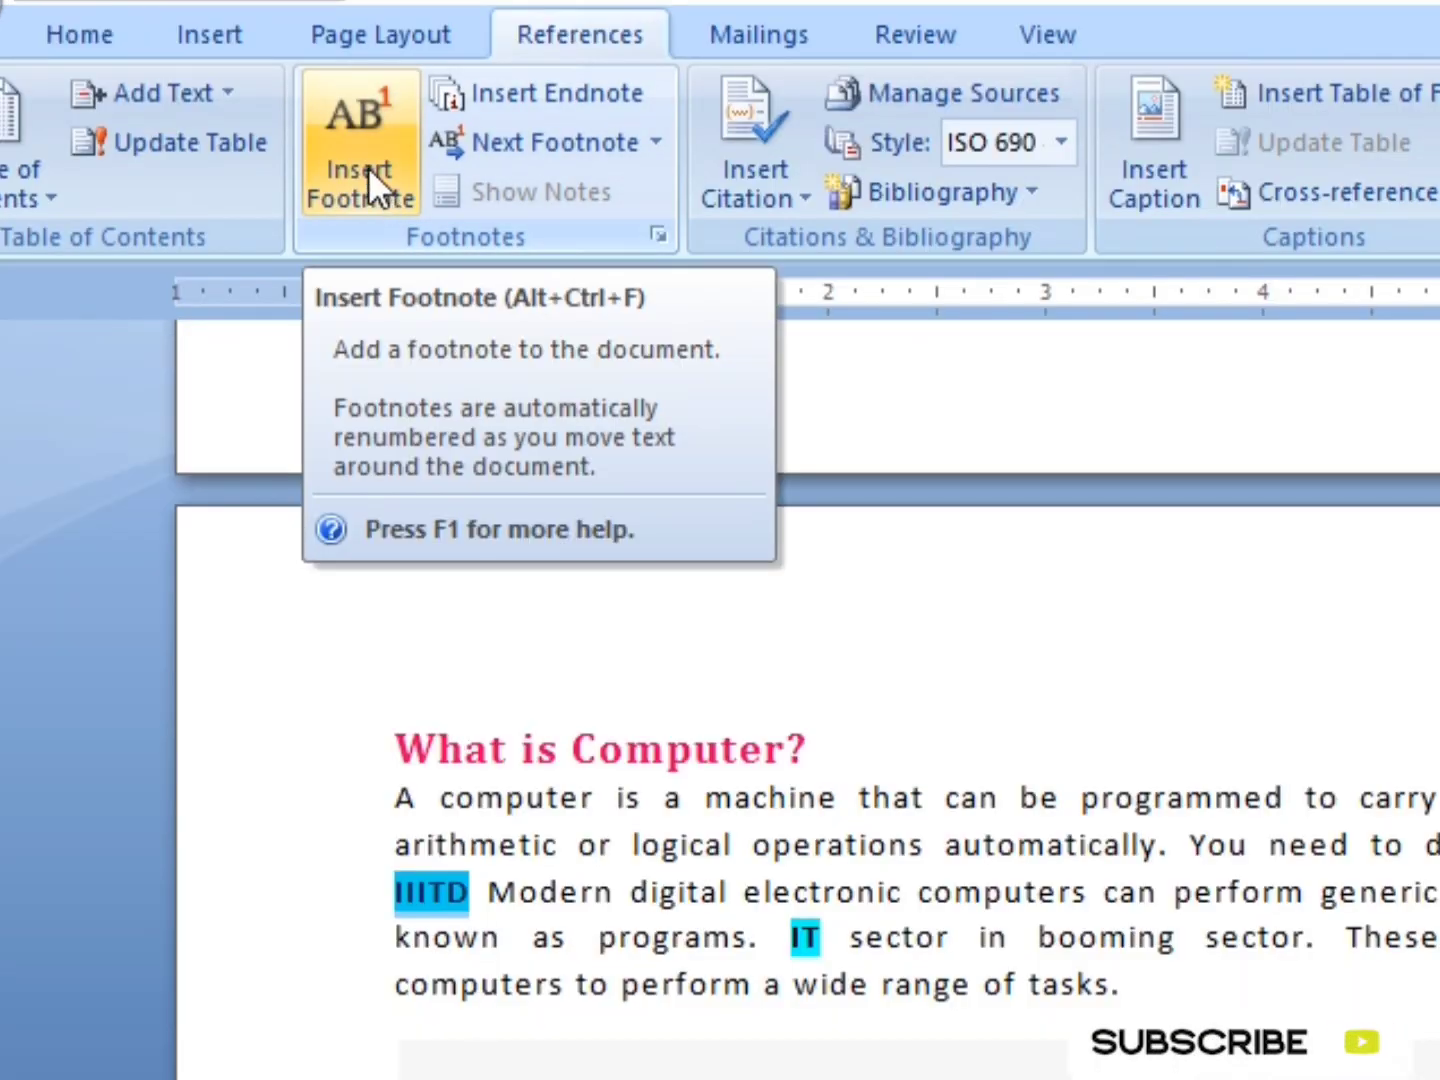
click(377, 155)
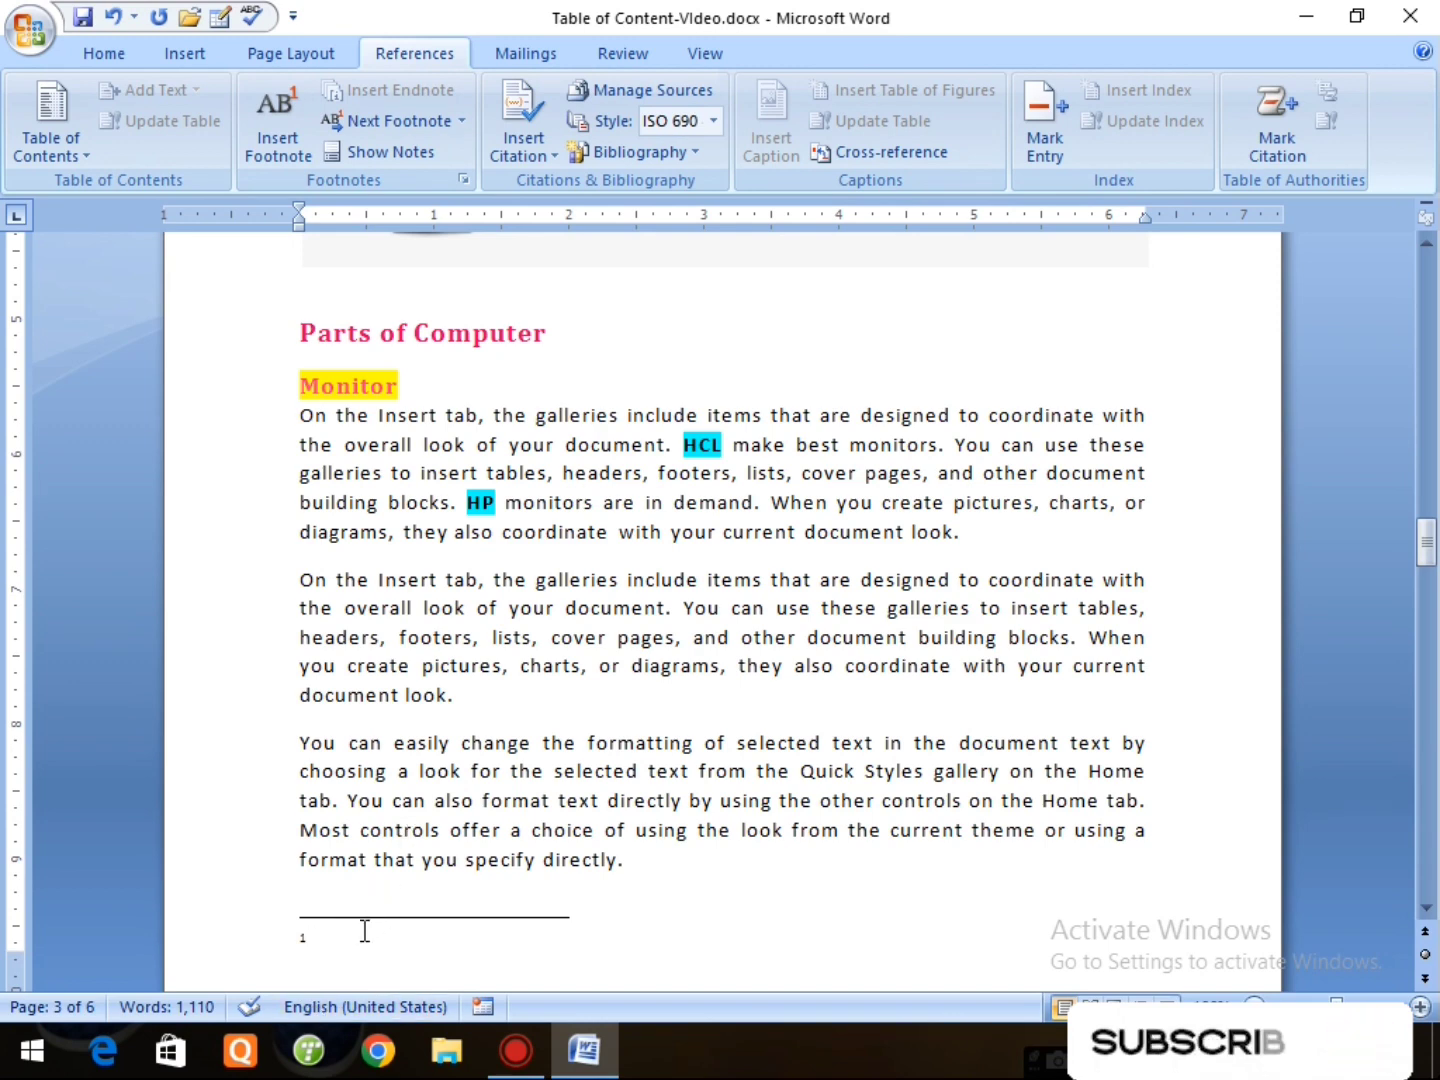
scroll(490, 585, up, 10)
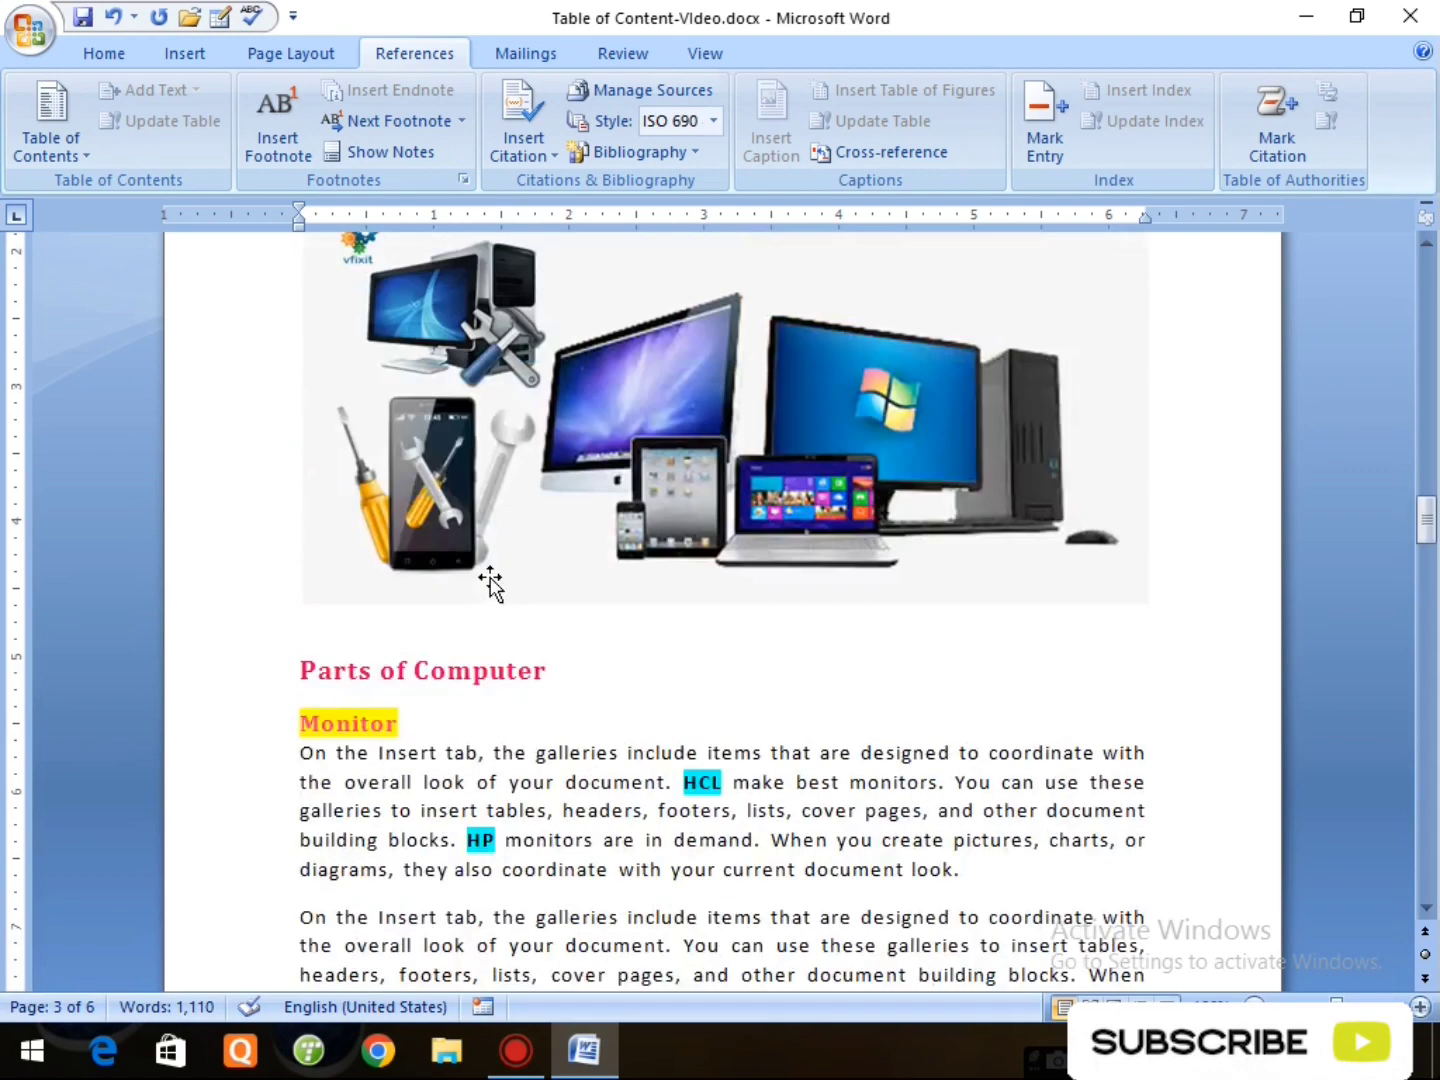
scroll(492, 577, down, 10)
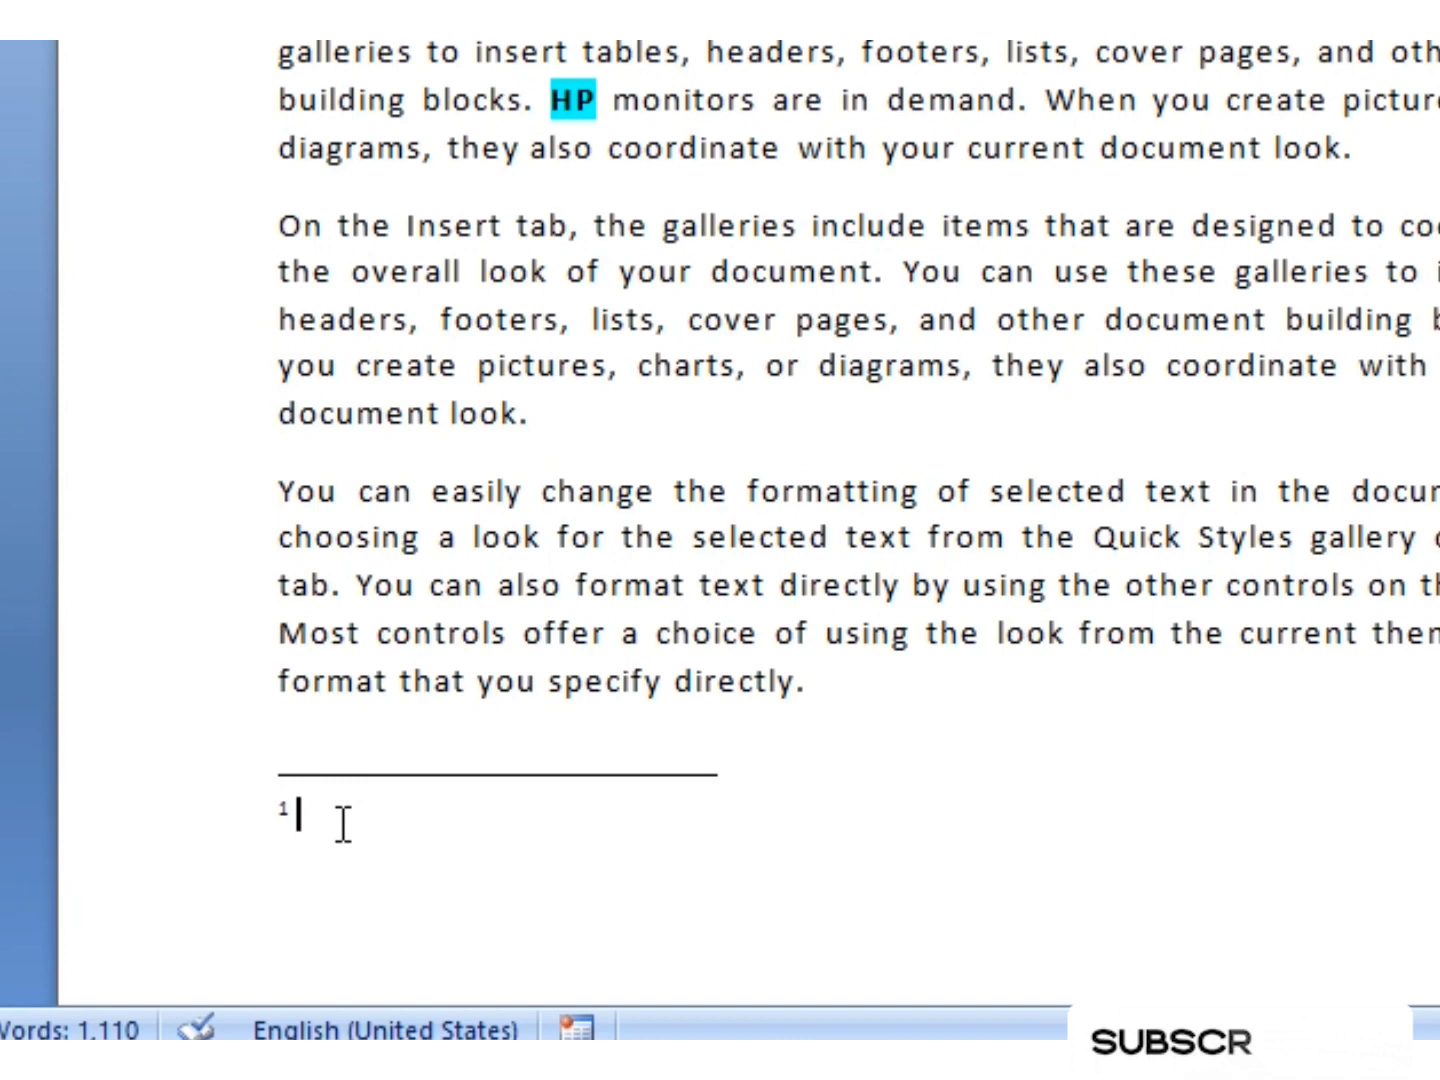
Step: Enter "IIITD- Inndrapratha Institute" as the text of footnote 1
text(H)
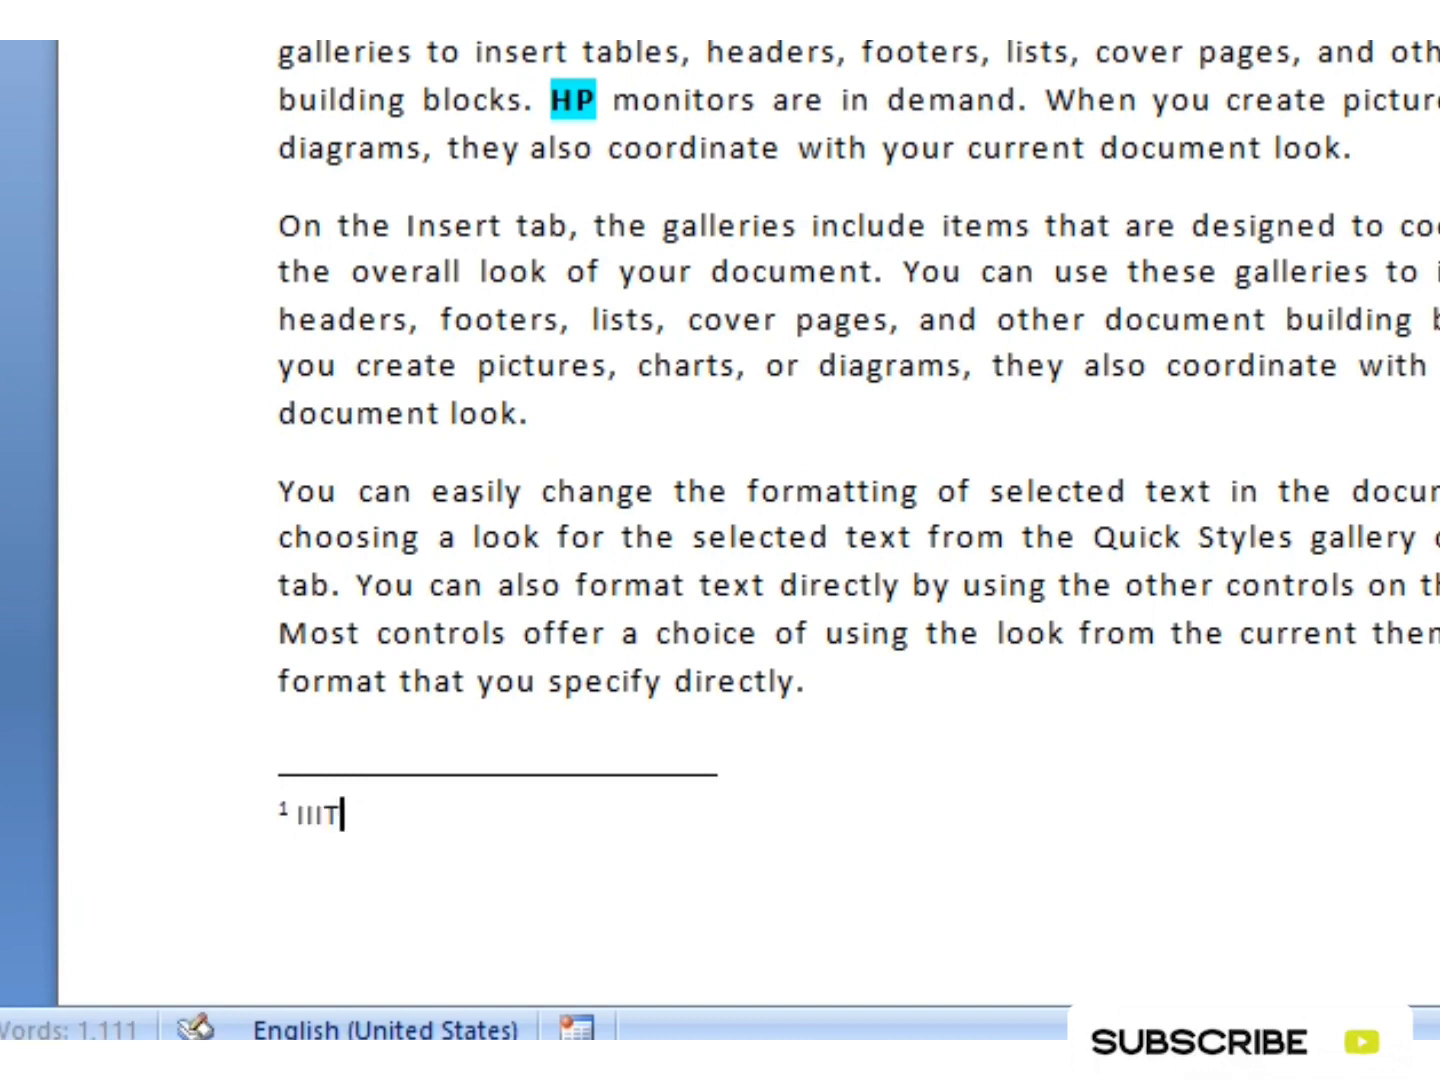
text(IITD)
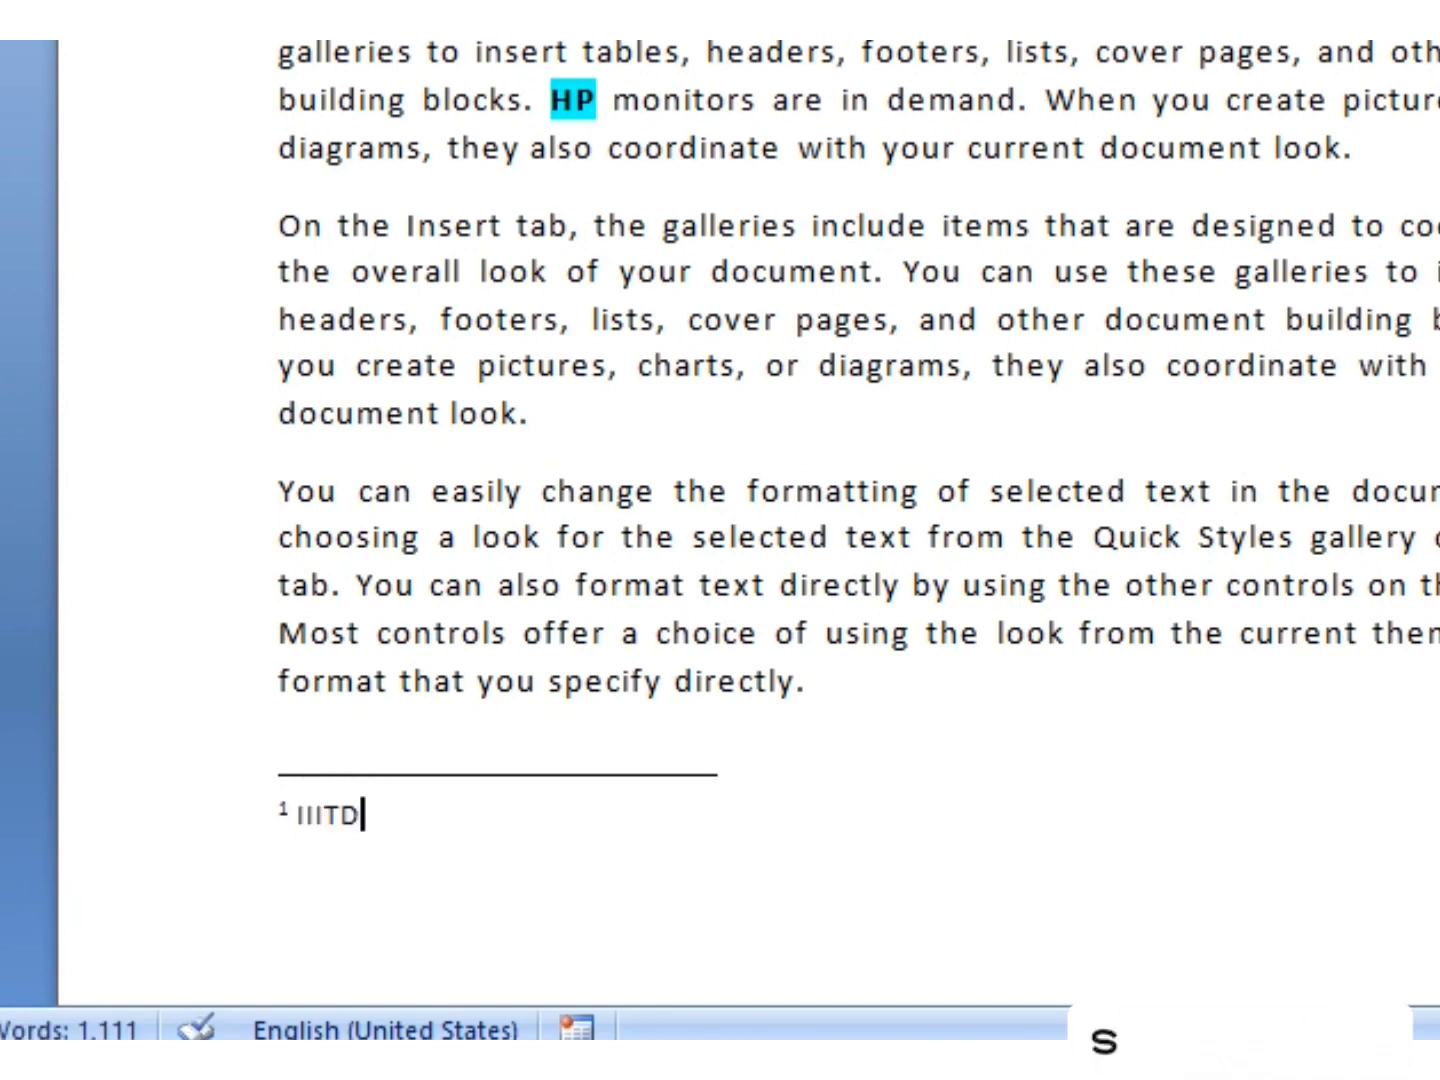
text(- I)
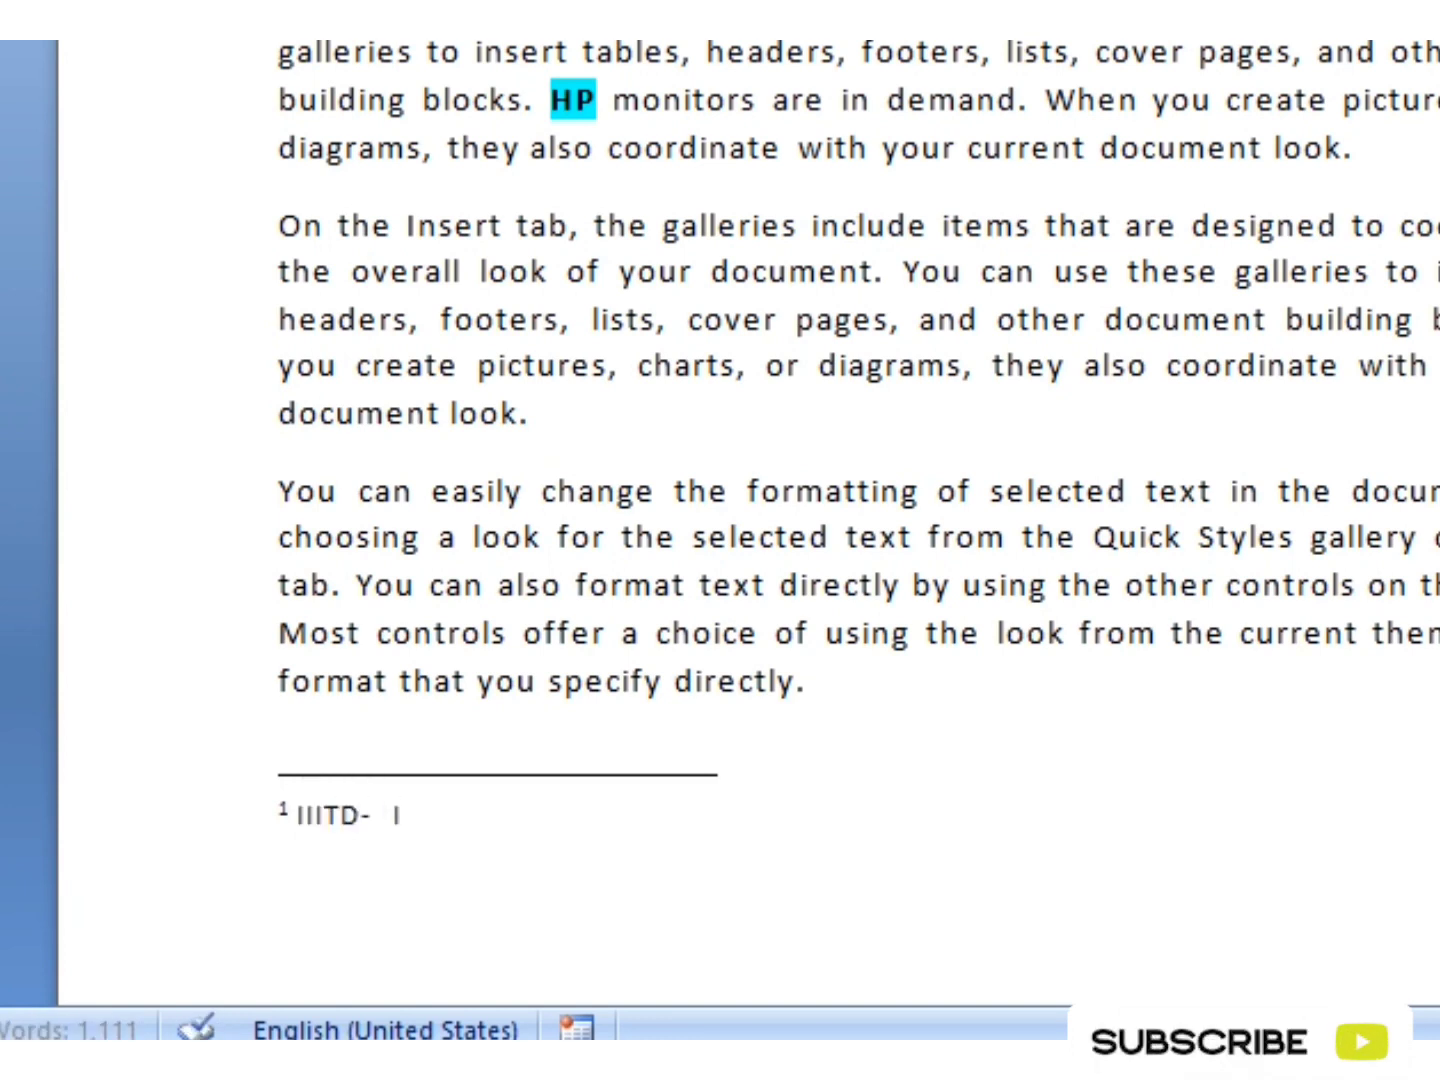
text(nn)
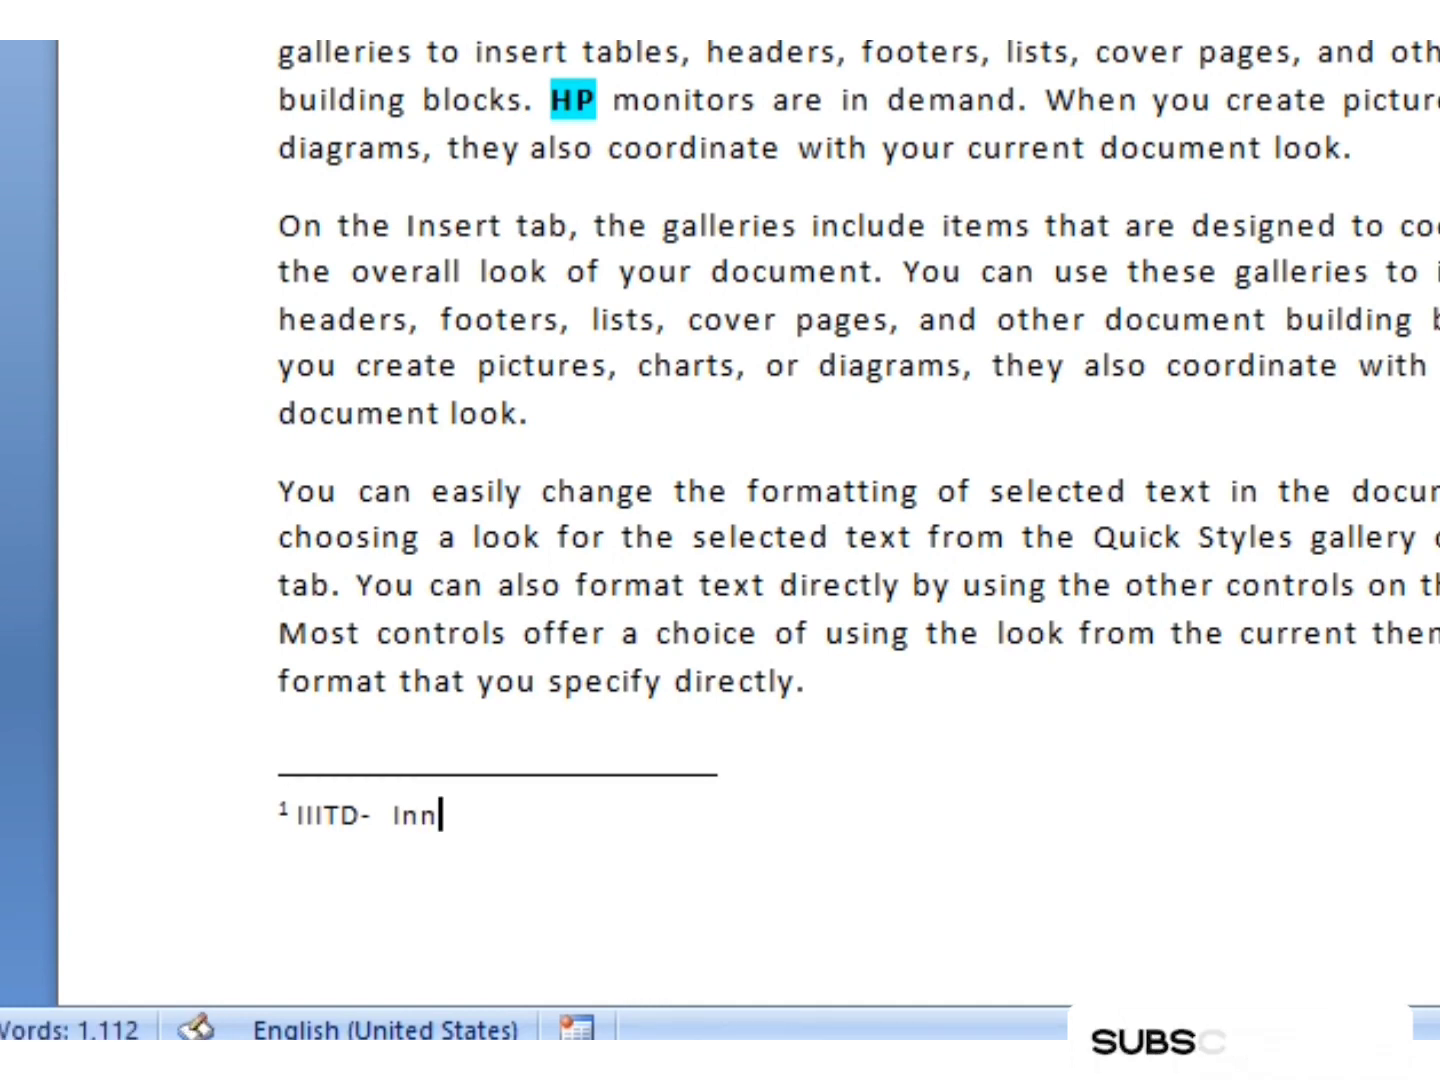
text(drap)
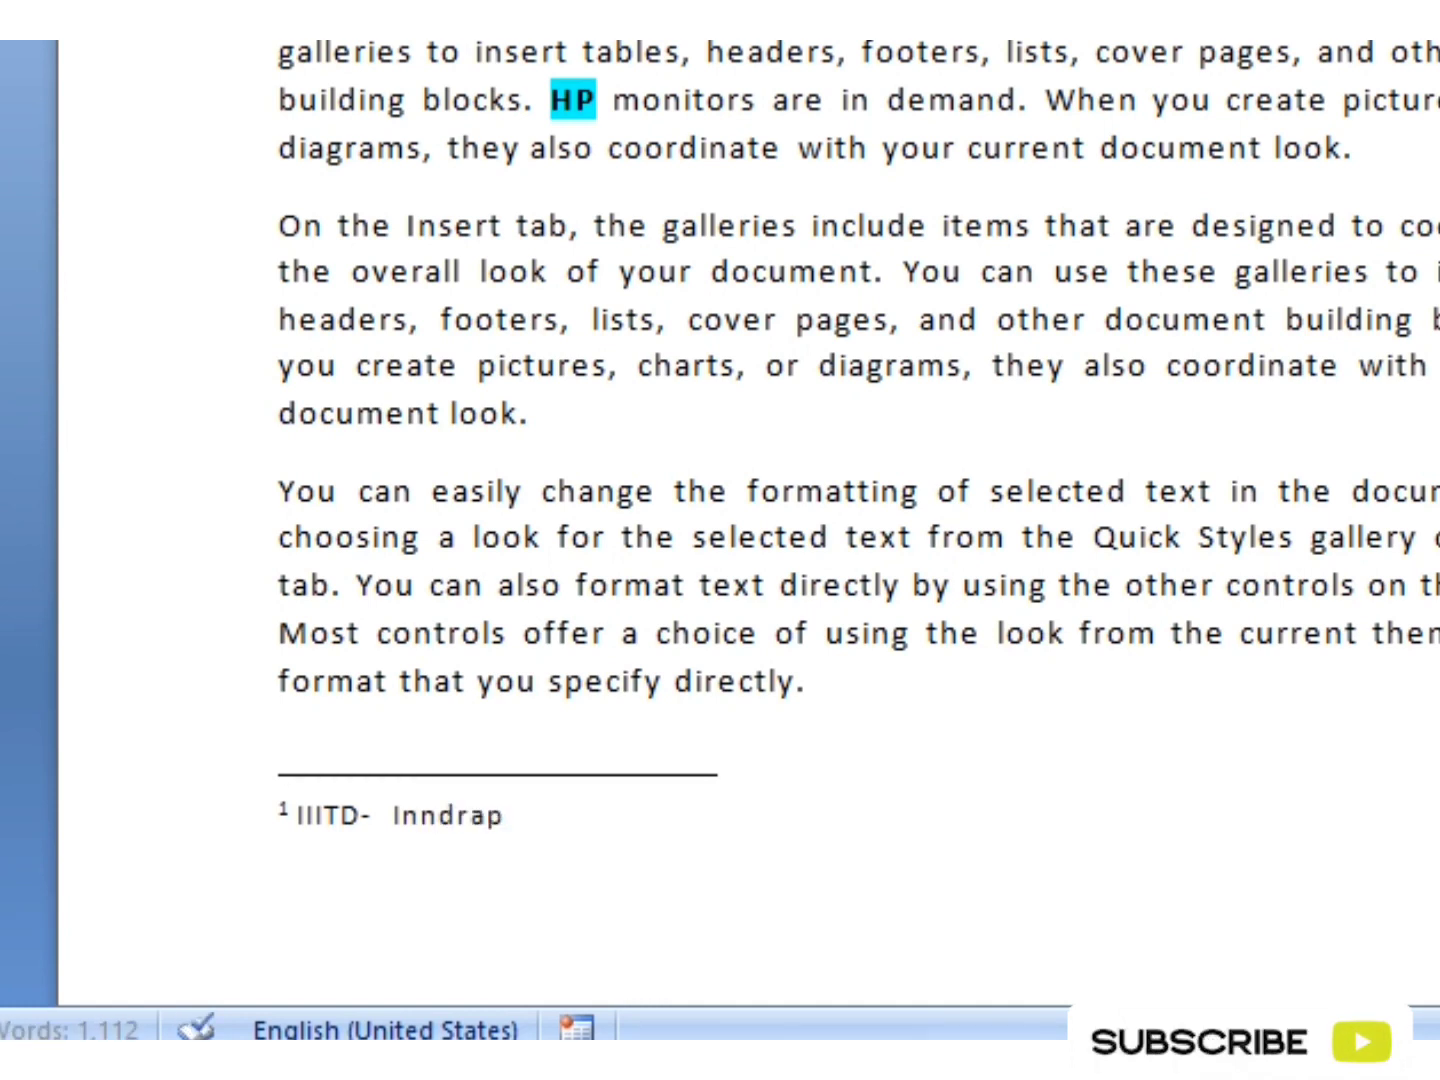
text(ratha )
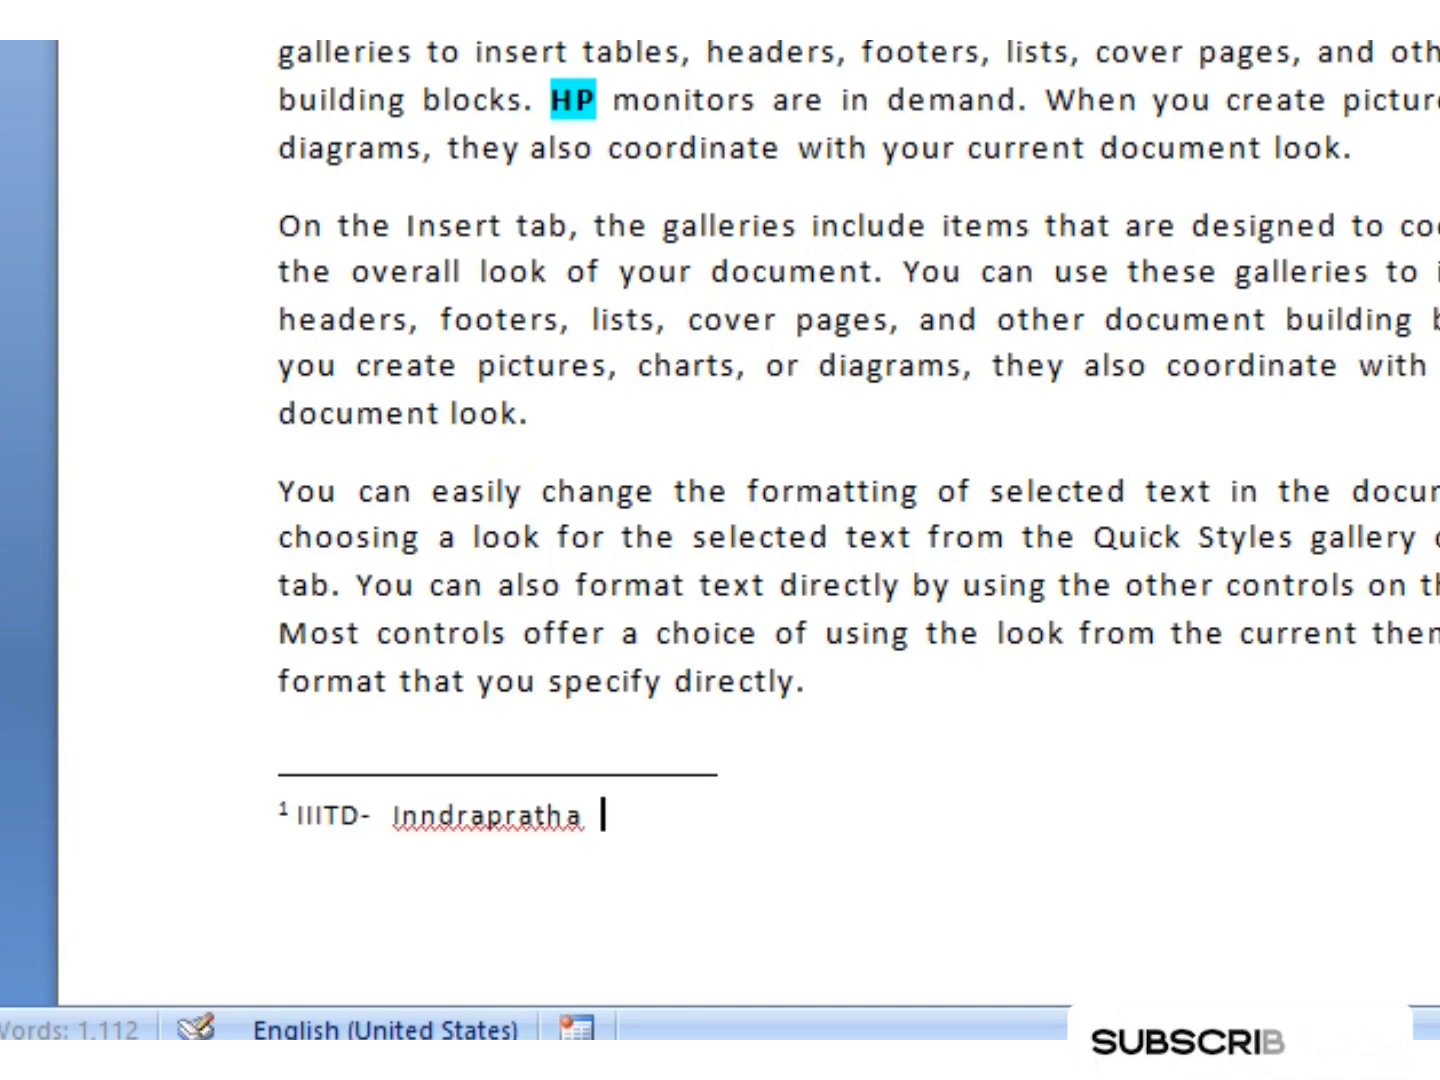
text(Insti)
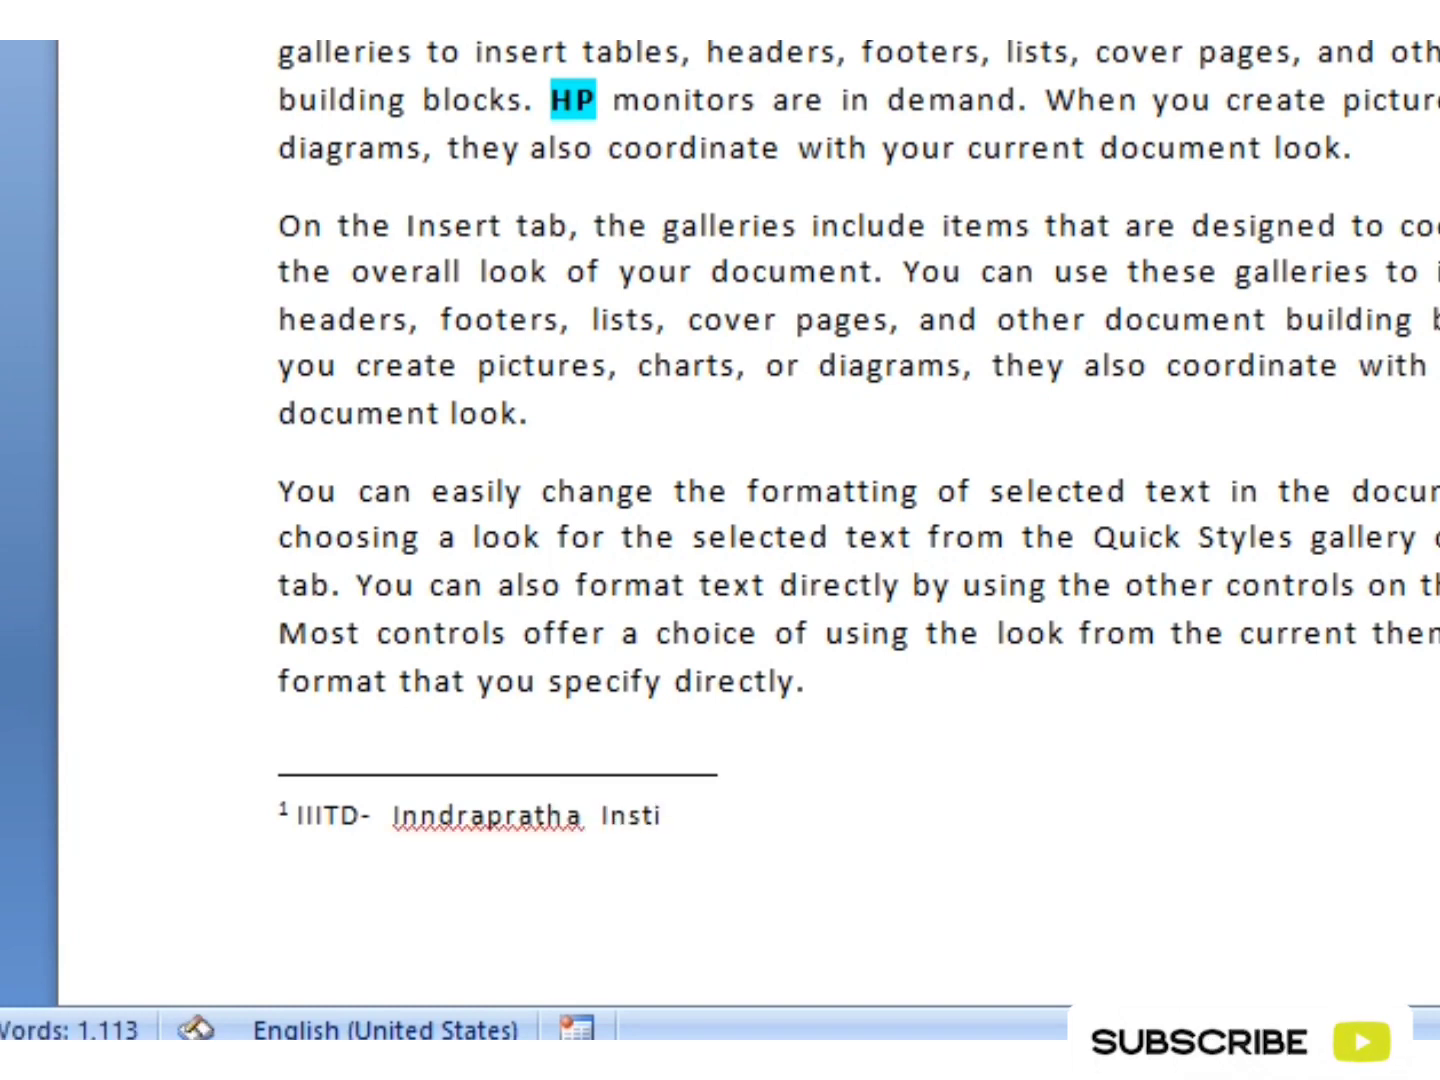
text(tute)
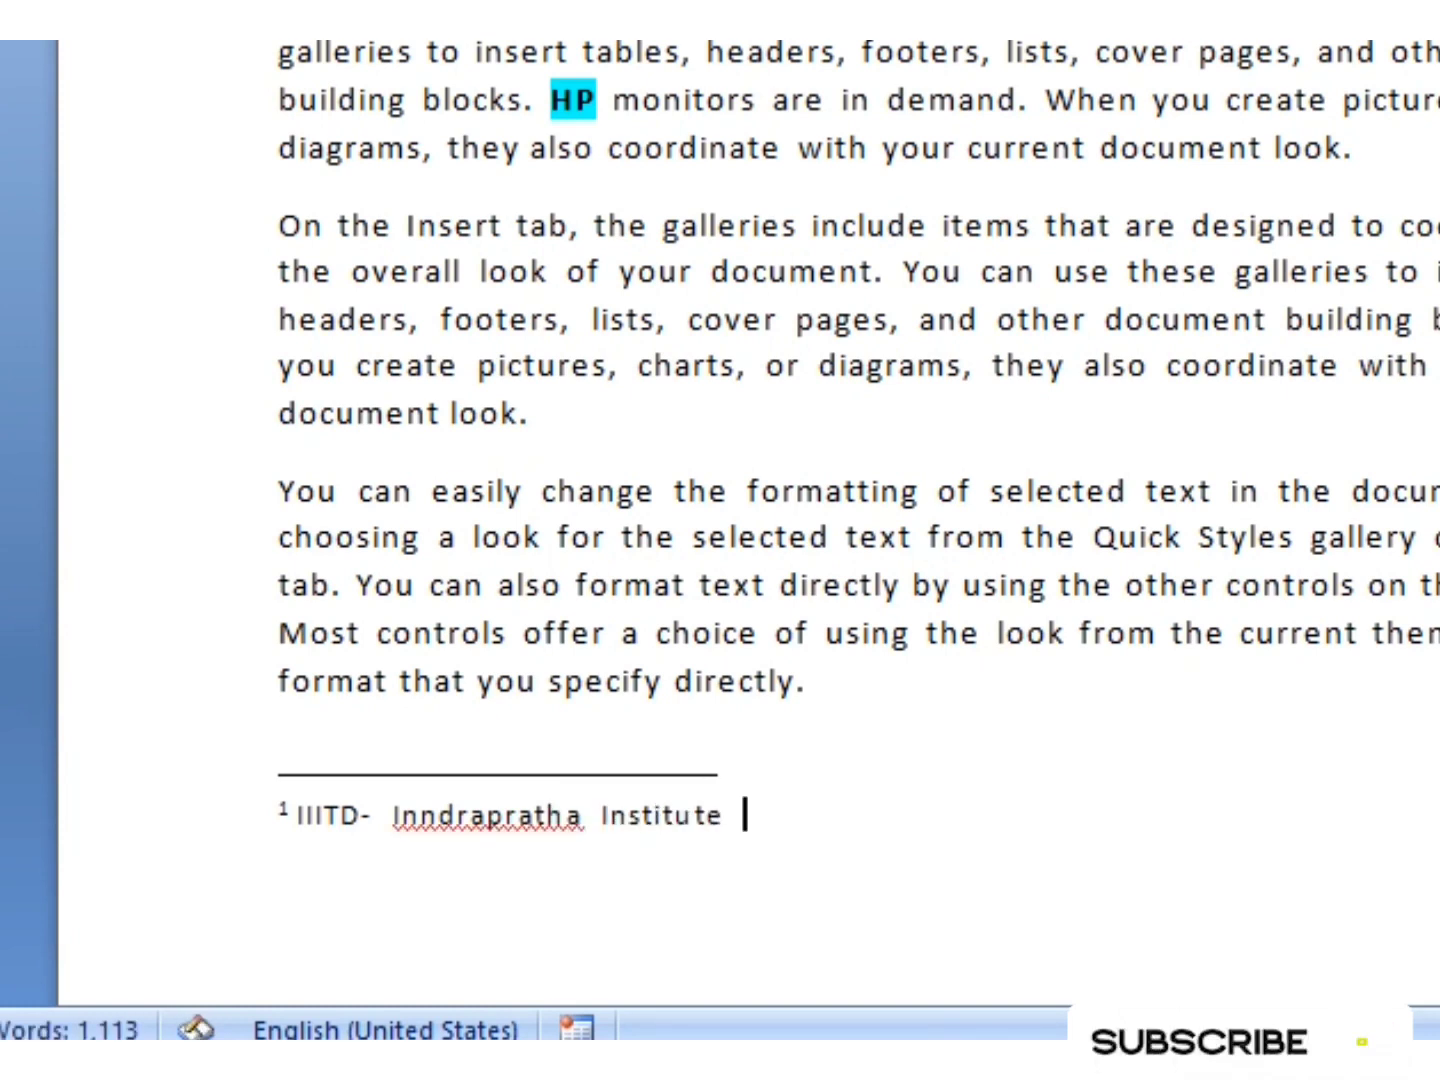
Step: Correct the misspelled institute name in the footnote to "Indrapratha"
right_click(508, 810)
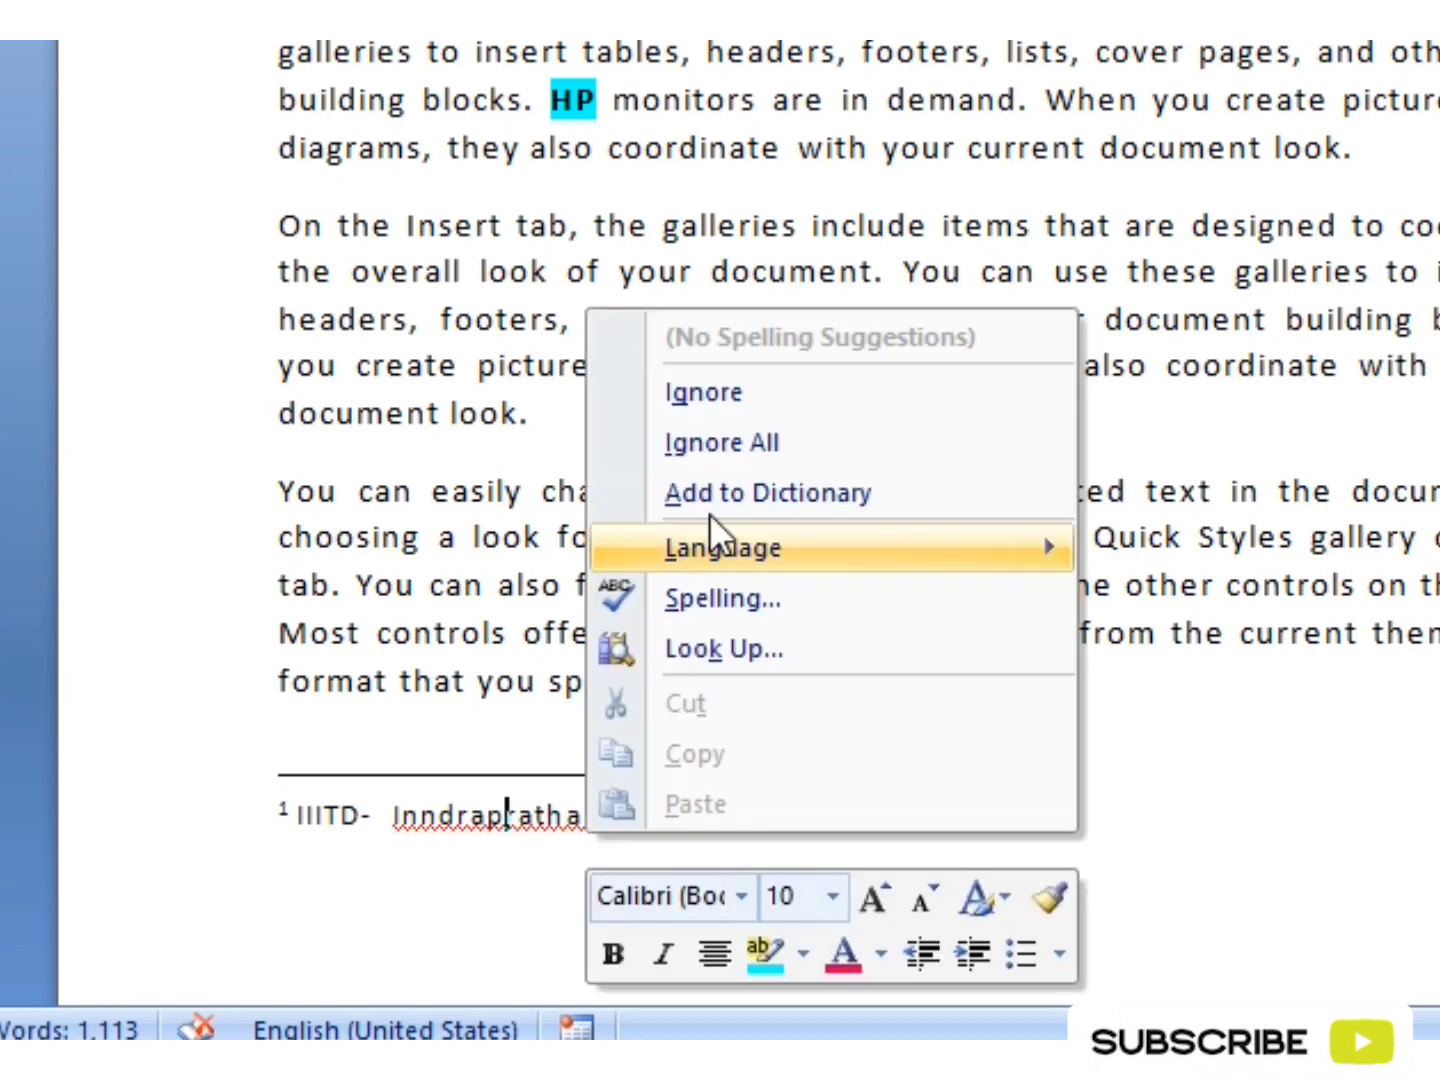
click(480, 812)
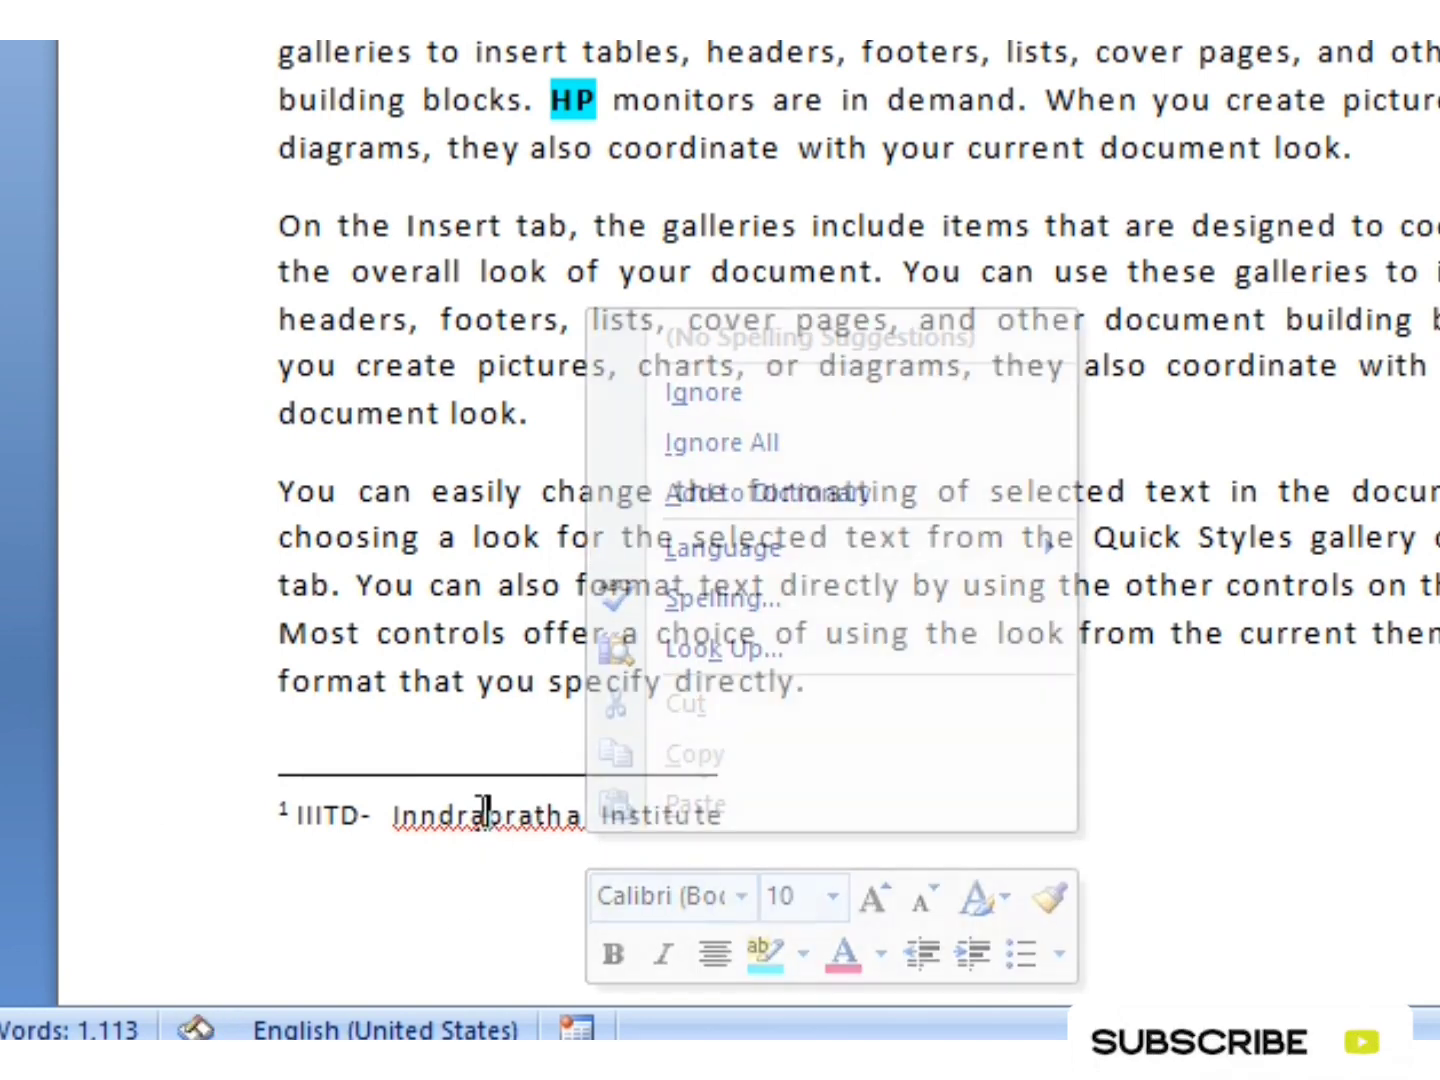
click(420, 815)
key(BackSpace)
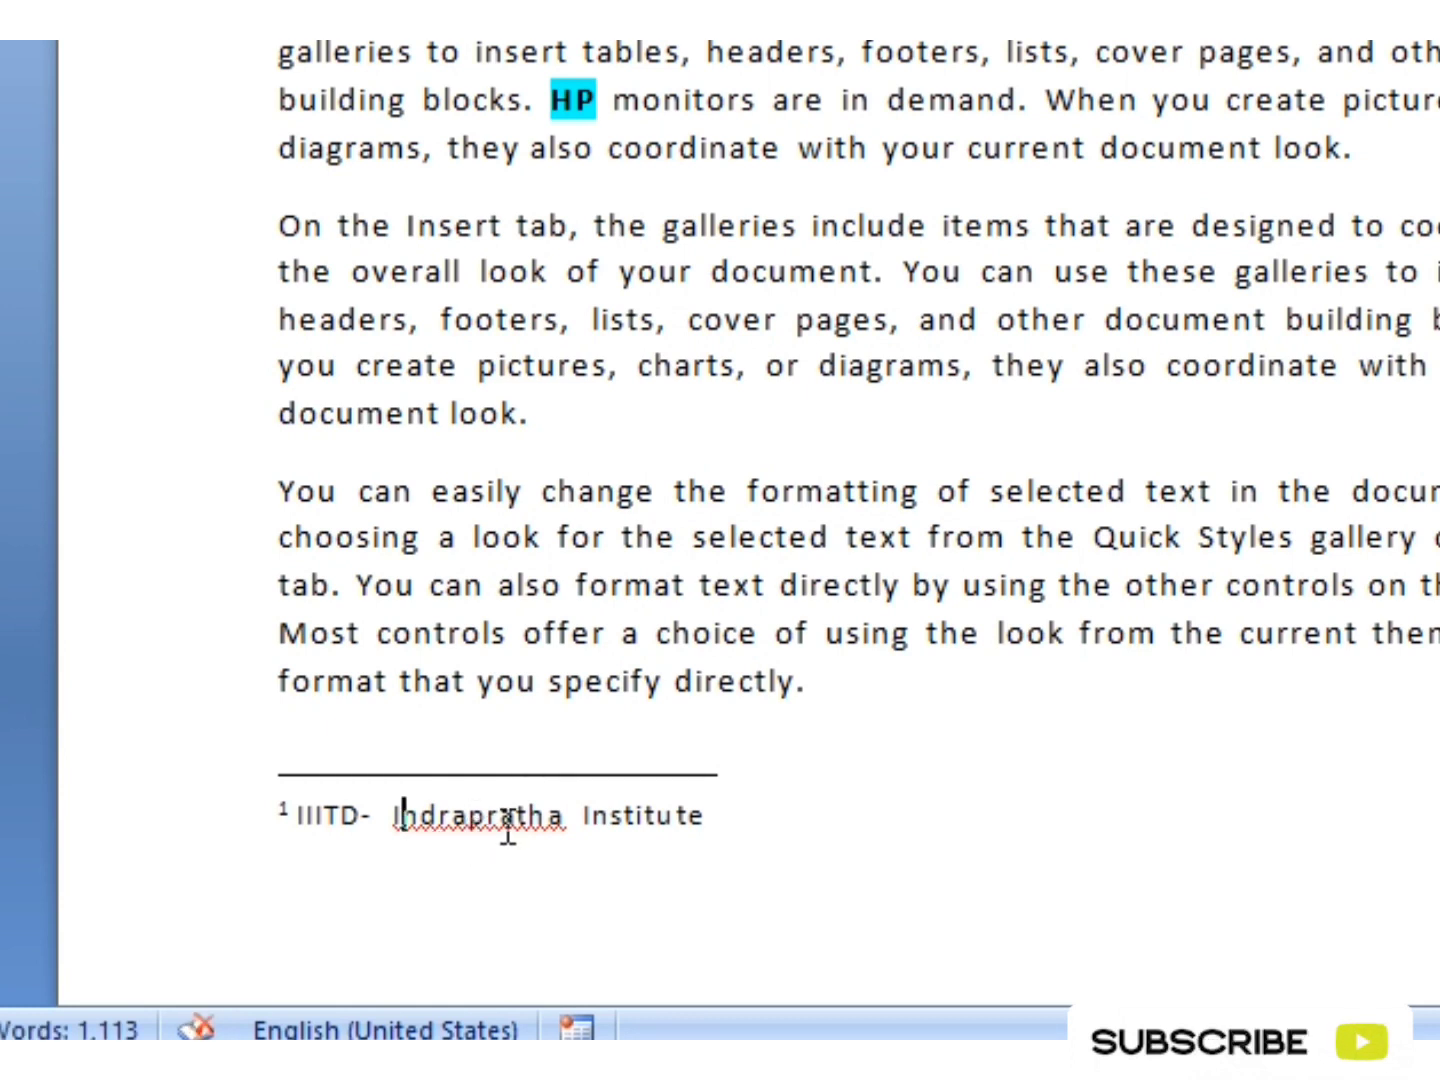
Step: Continue the text of footnote 1 after "Institute" with "of Infromation Technology"
click(728, 816)
text(of )
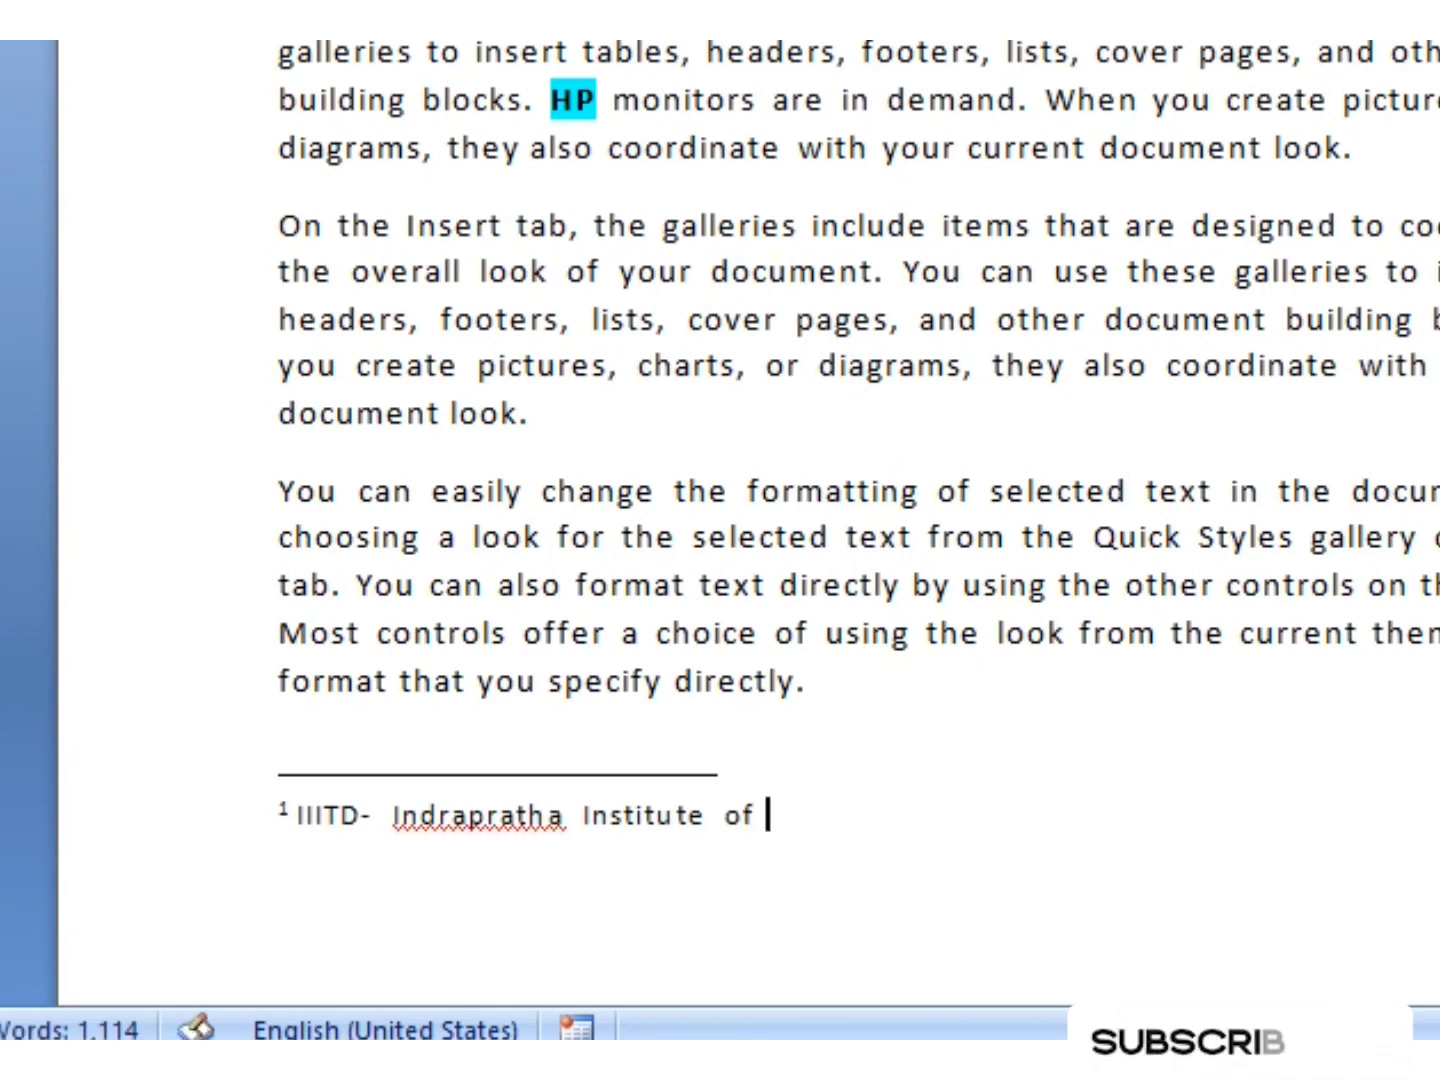
text(Infroma)
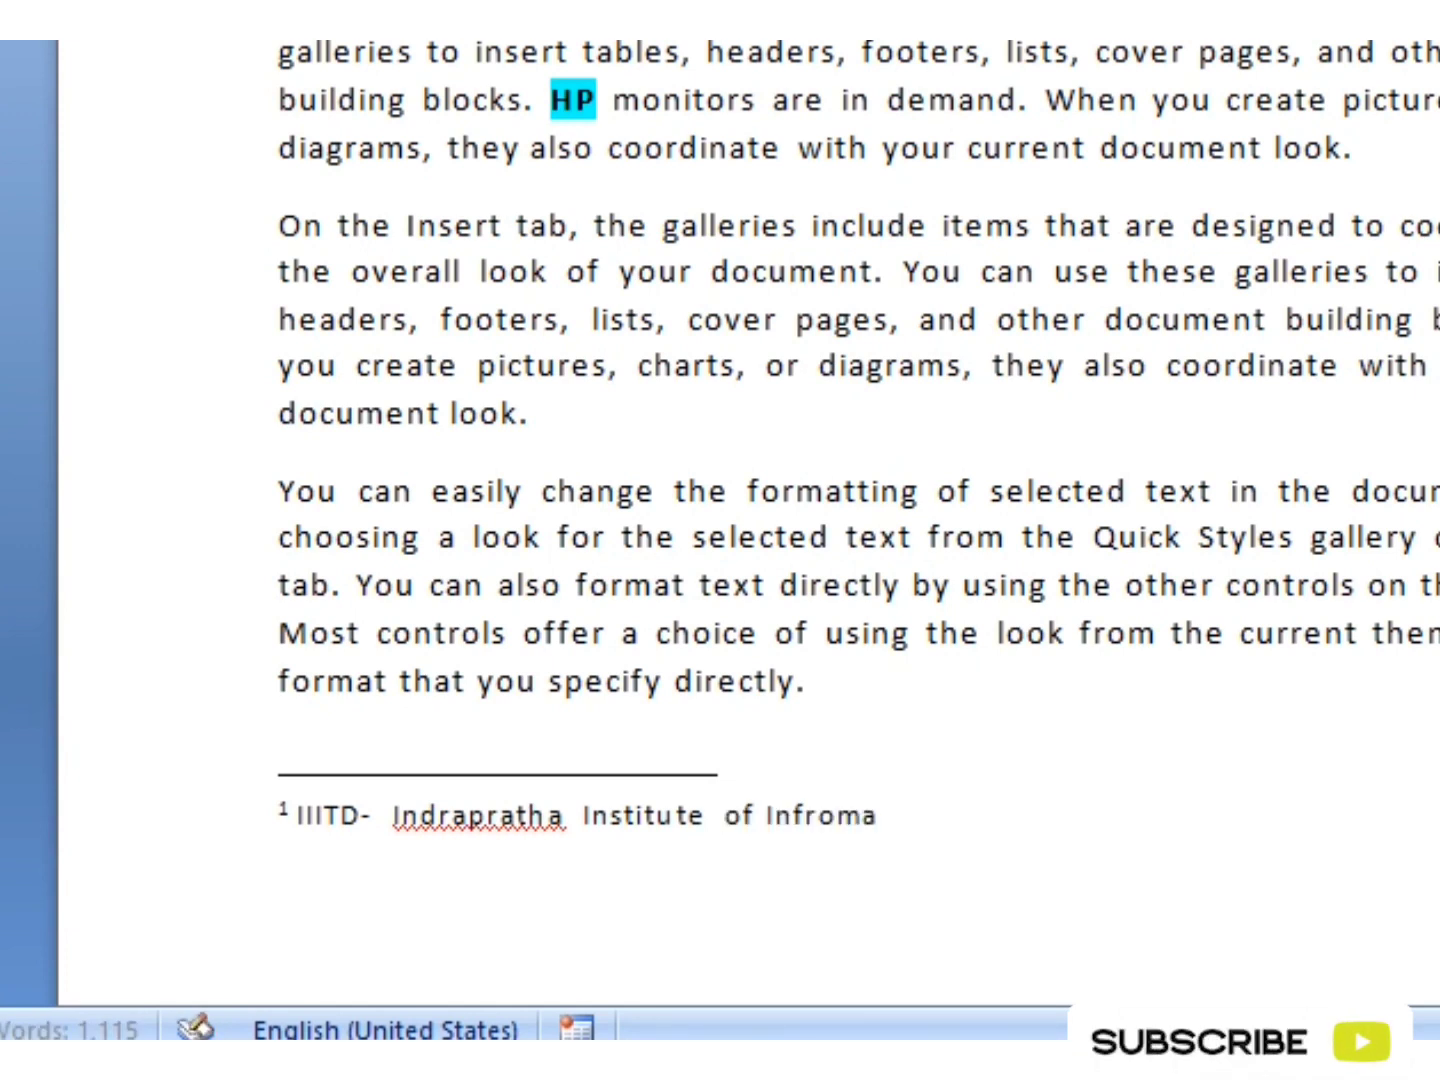
text(tion T)
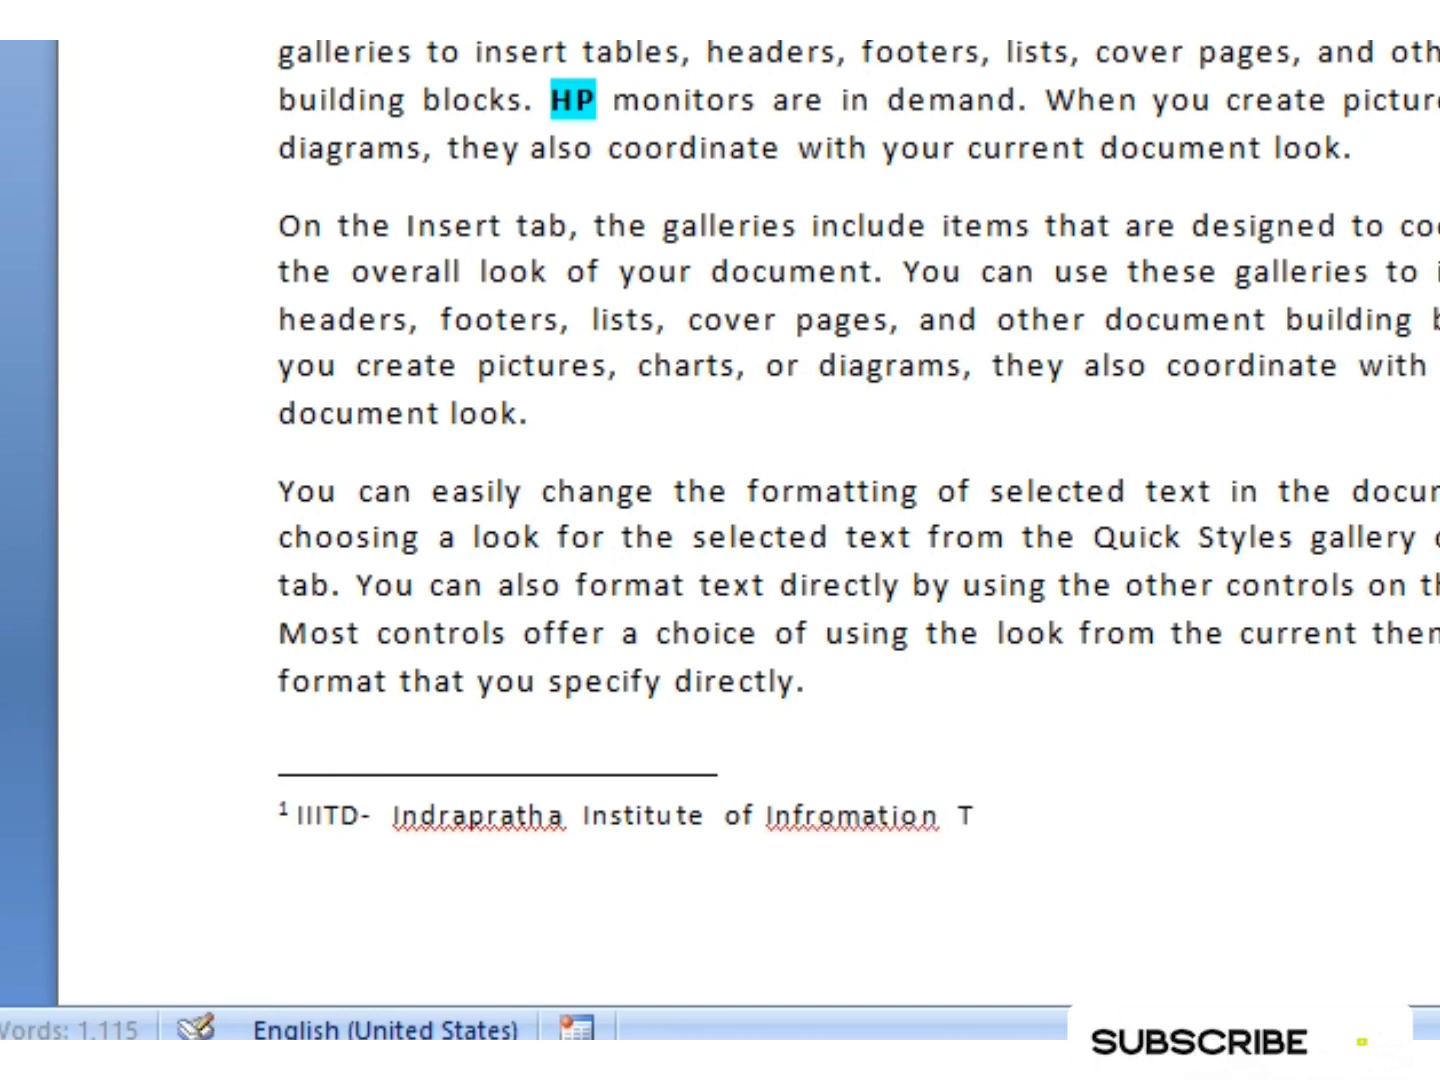
text(echnologuy)
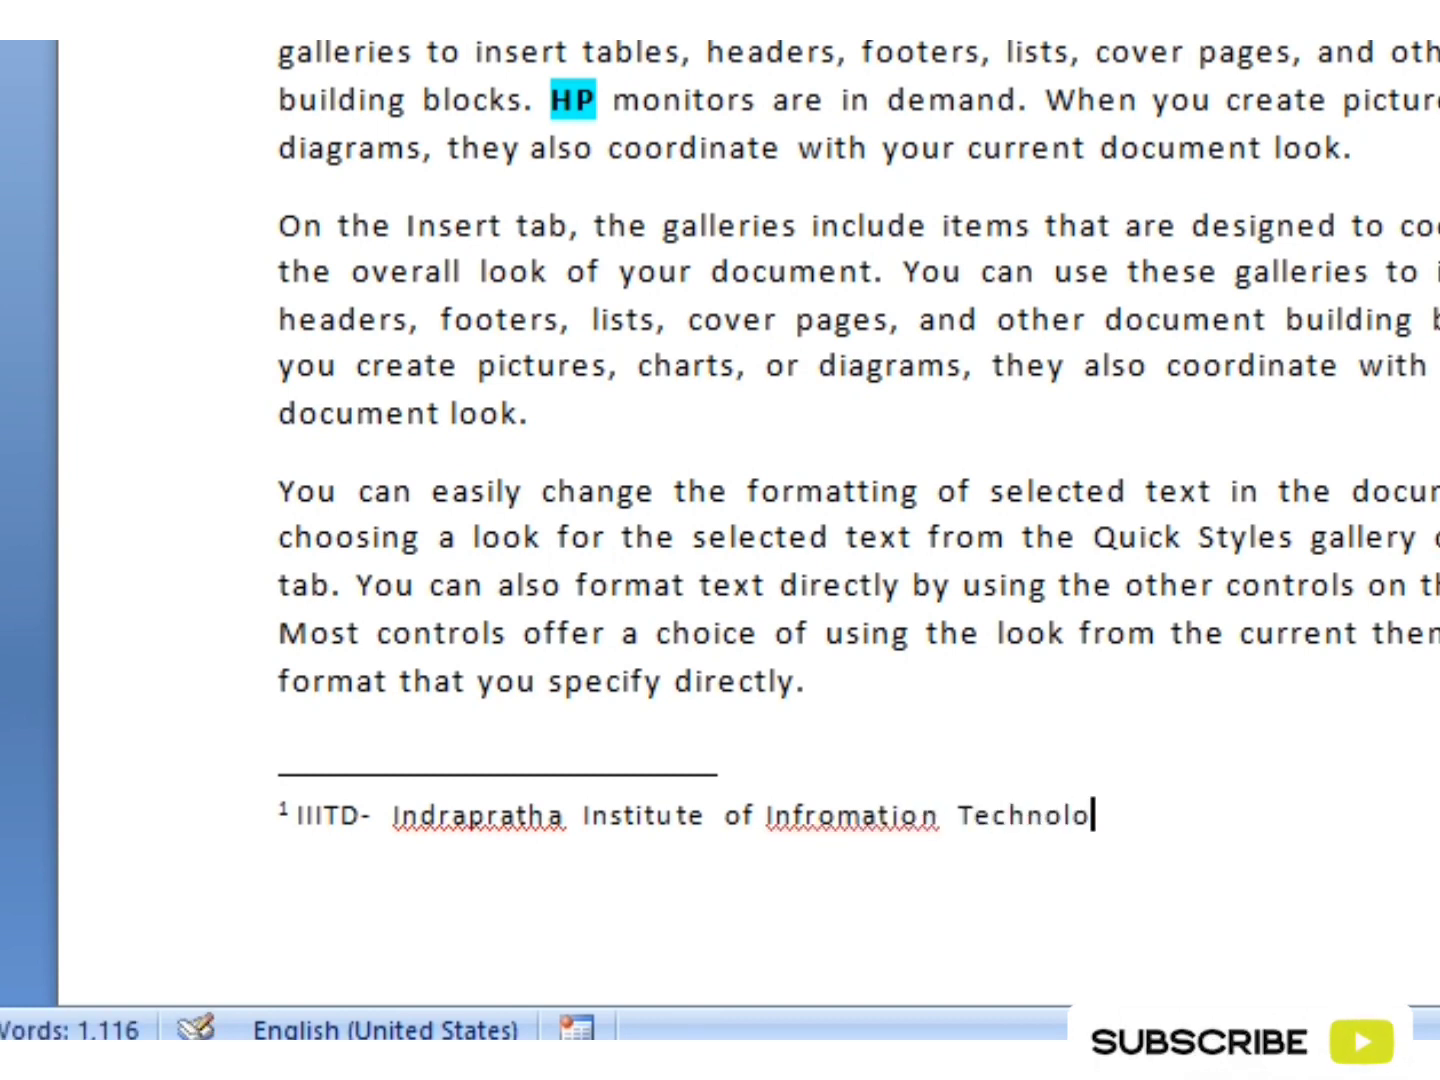
key(BackSpace)
key(BackSpace)
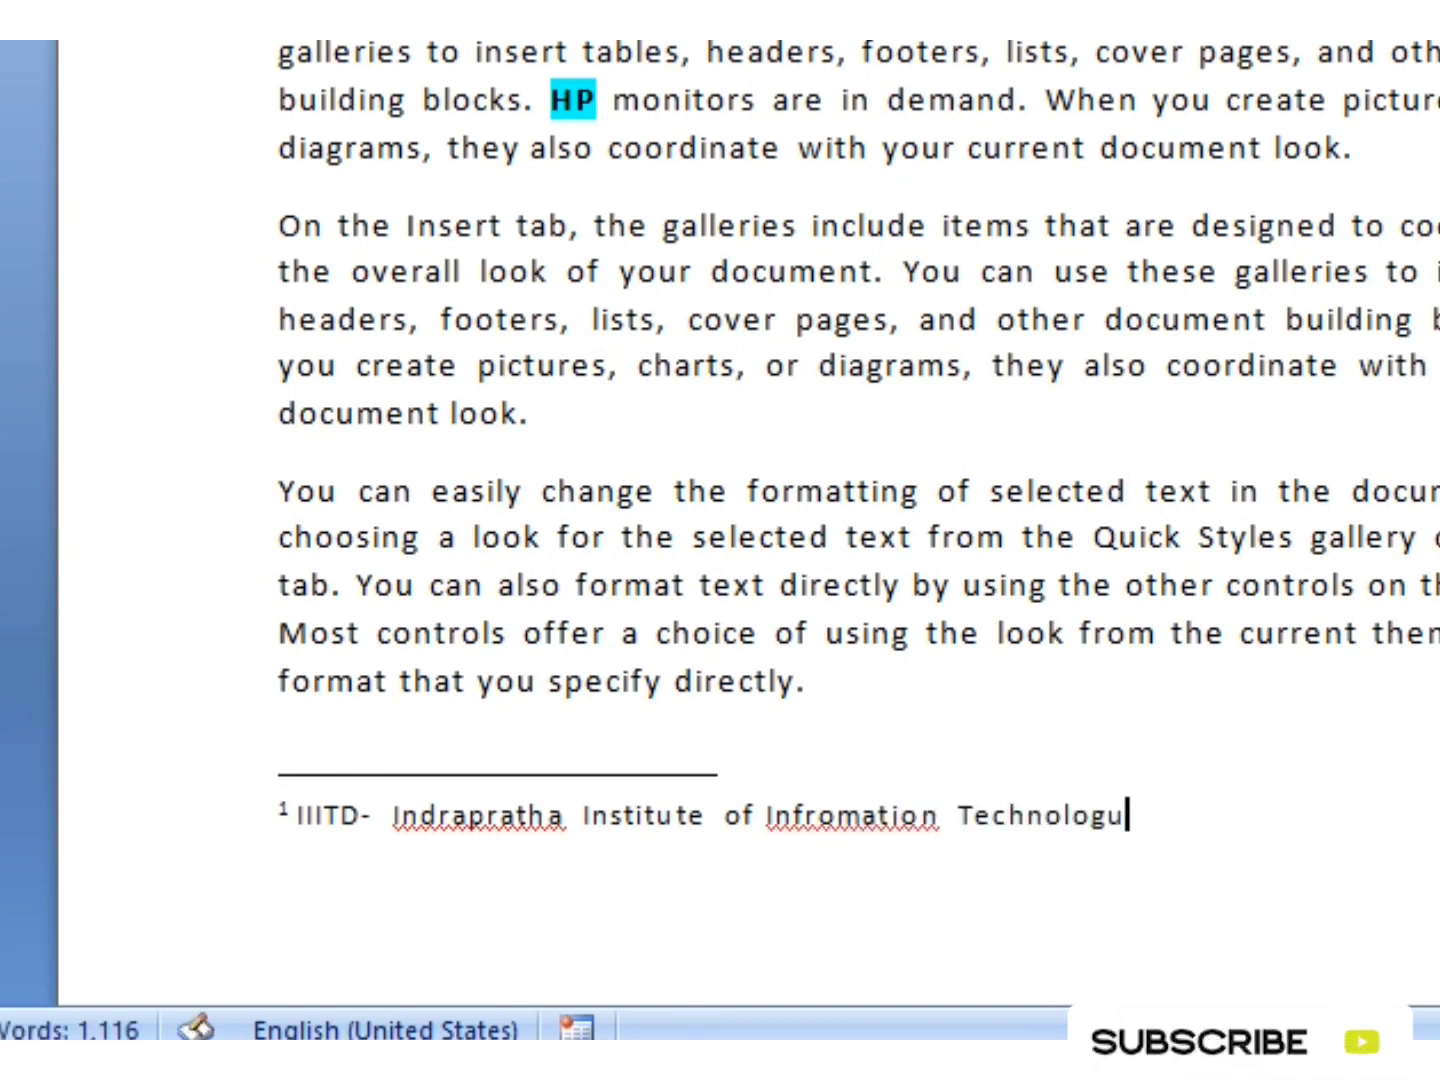
text(y)
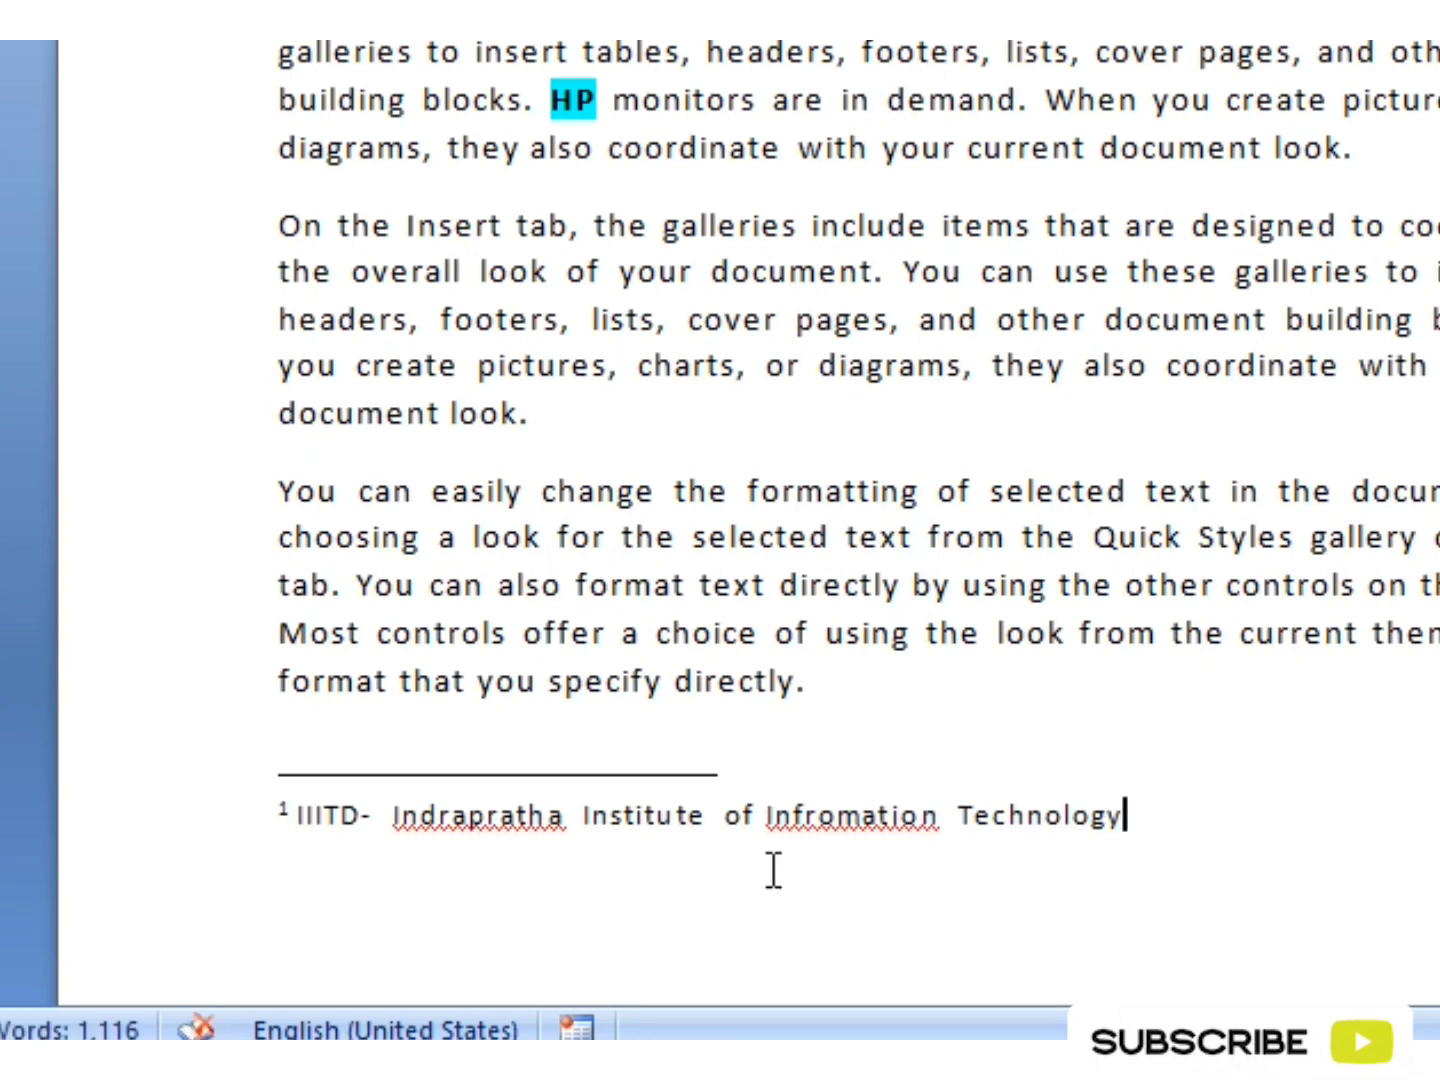
Step: Correct the misspelled word "Infromation" in footnote 1 to "Information" with the suggested spelling
right_click(858, 842)
click(835, 835)
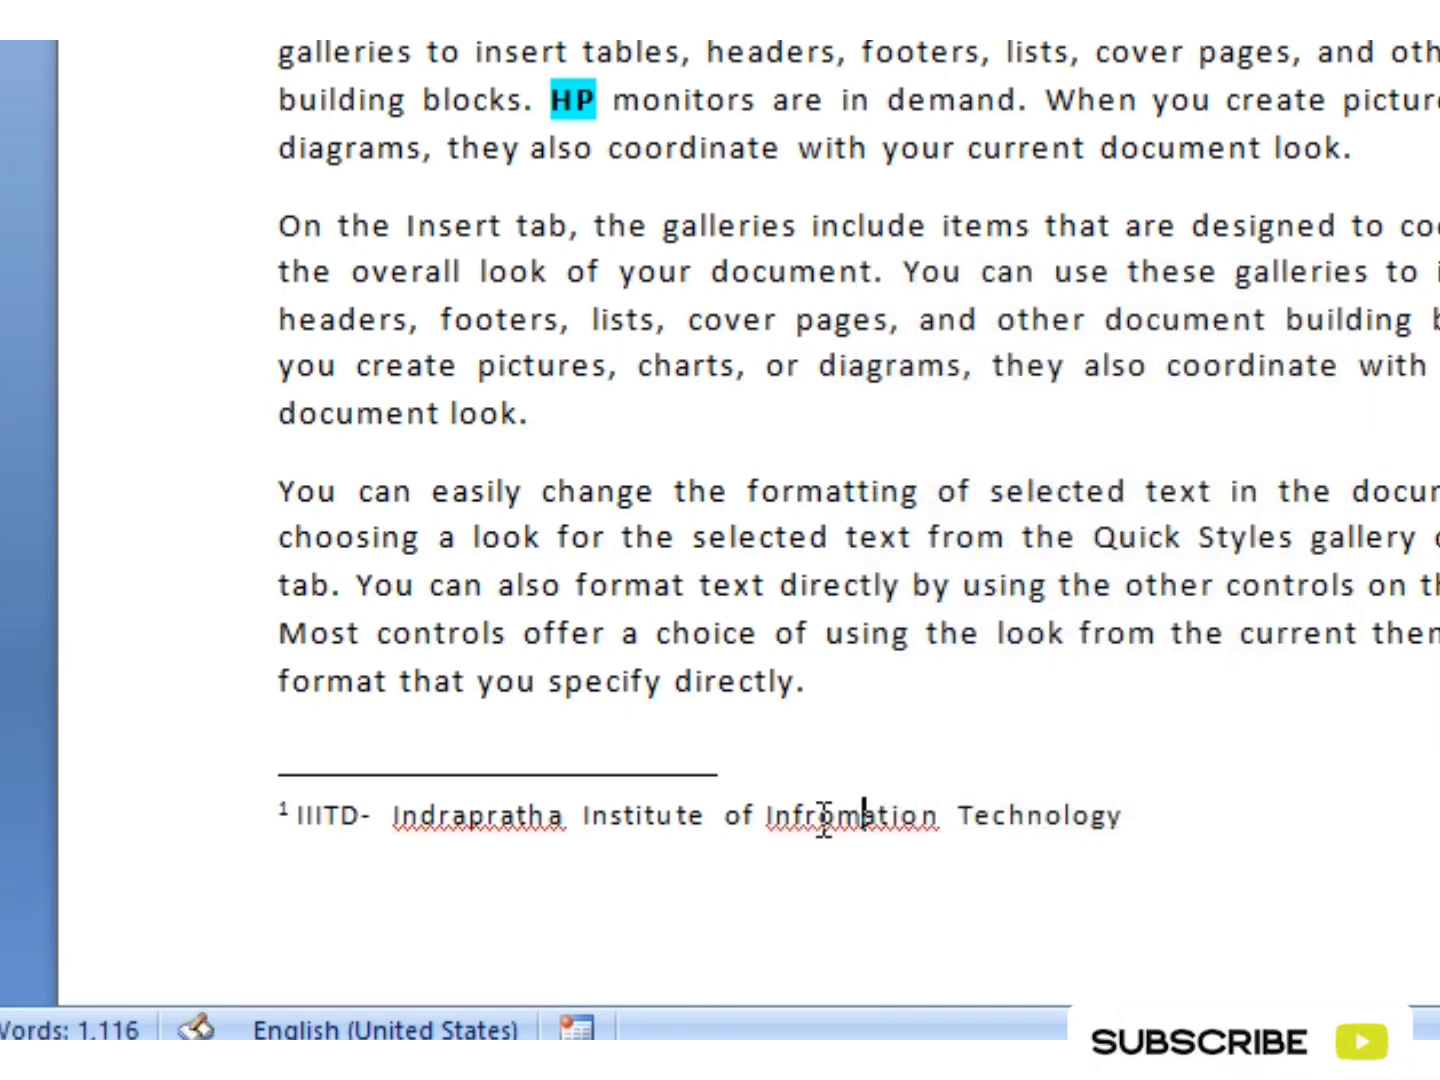
right_click(826, 816)
click(1143, 288)
Step: Ignore all spelling flags for "Indrapratha" in footnote 1 and add "Delhi" at the end of the note
right_click(492, 824)
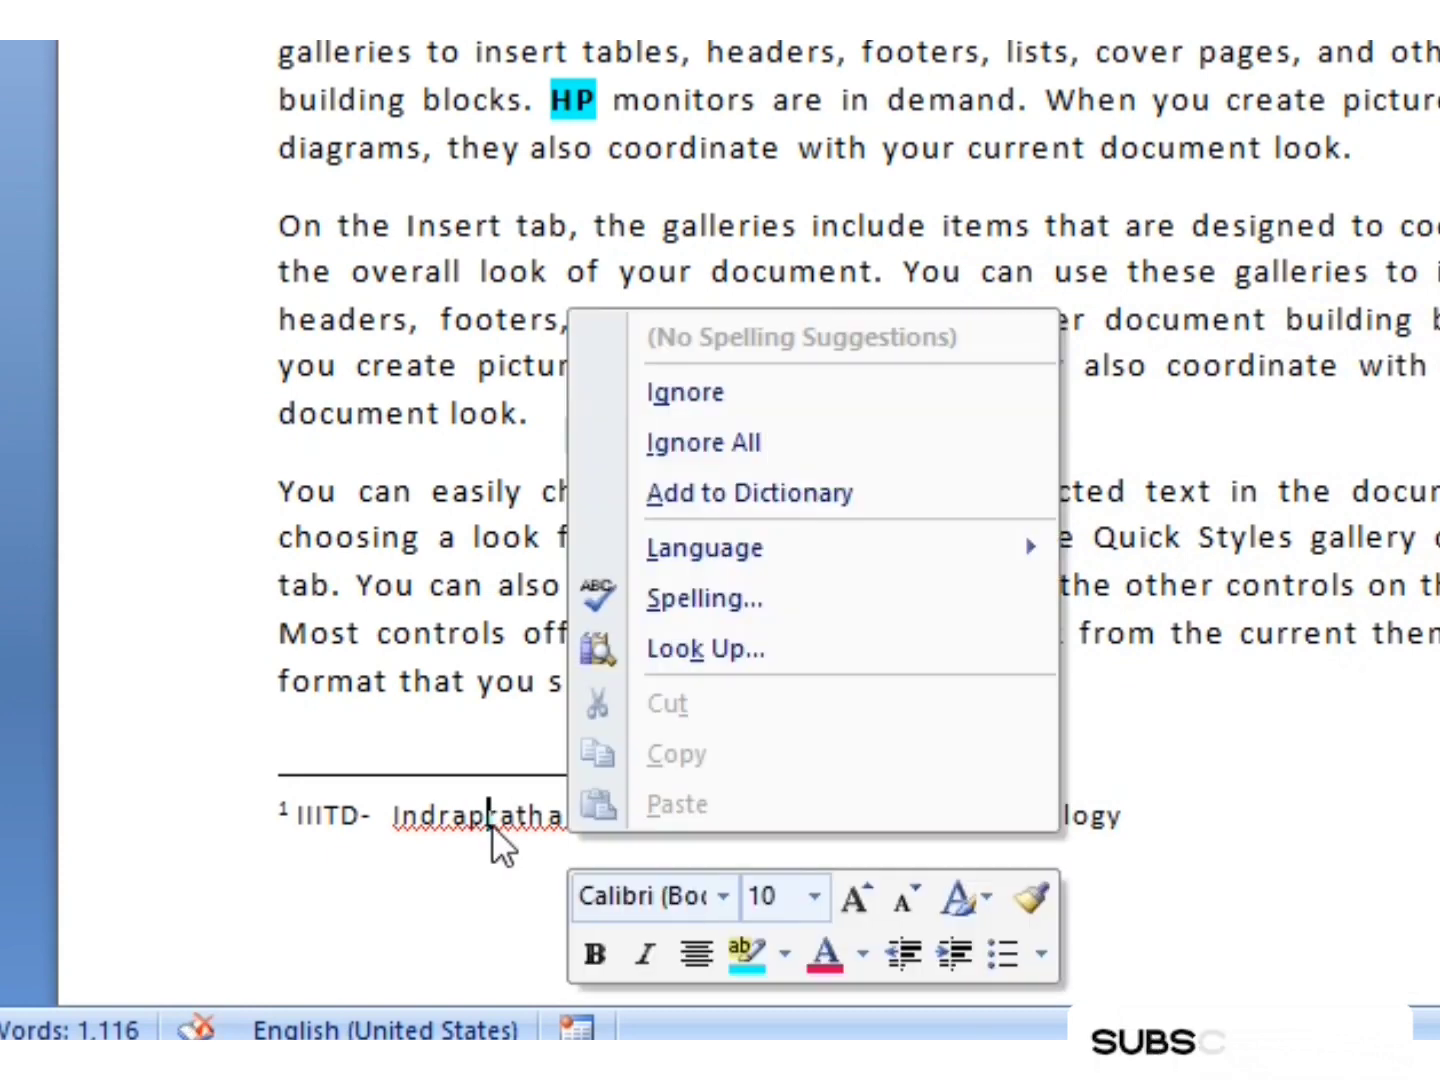
click(476, 816)
right_click(469, 817)
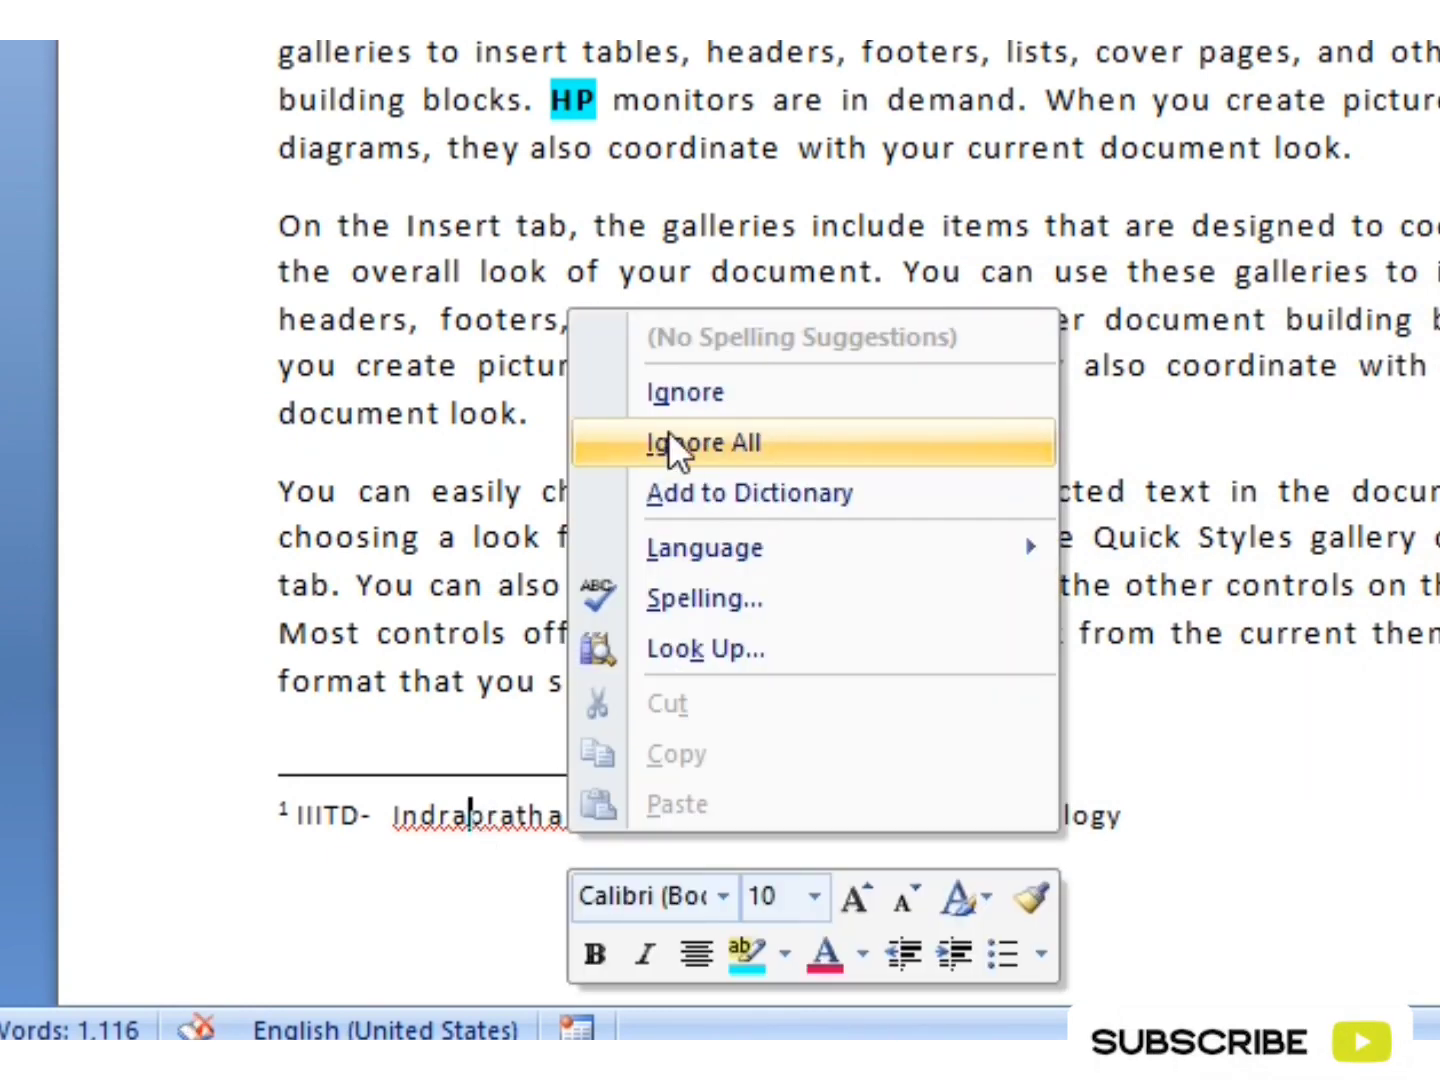
click(464, 832)
click(1167, 816)
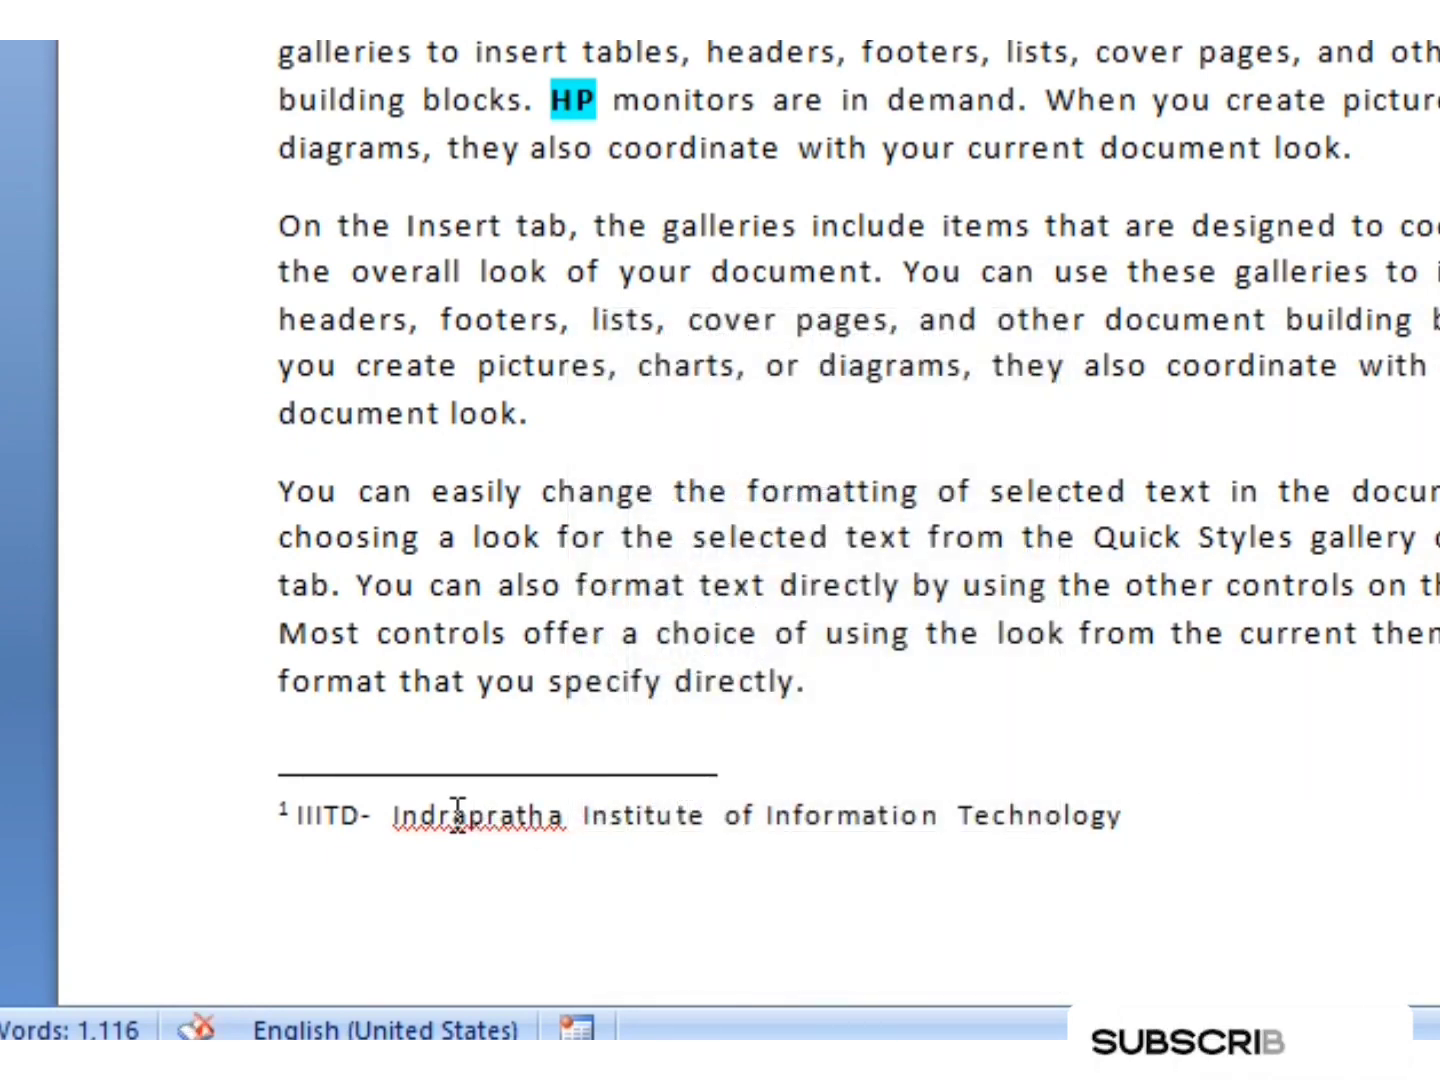
right_click(566, 818)
click(695, 446)
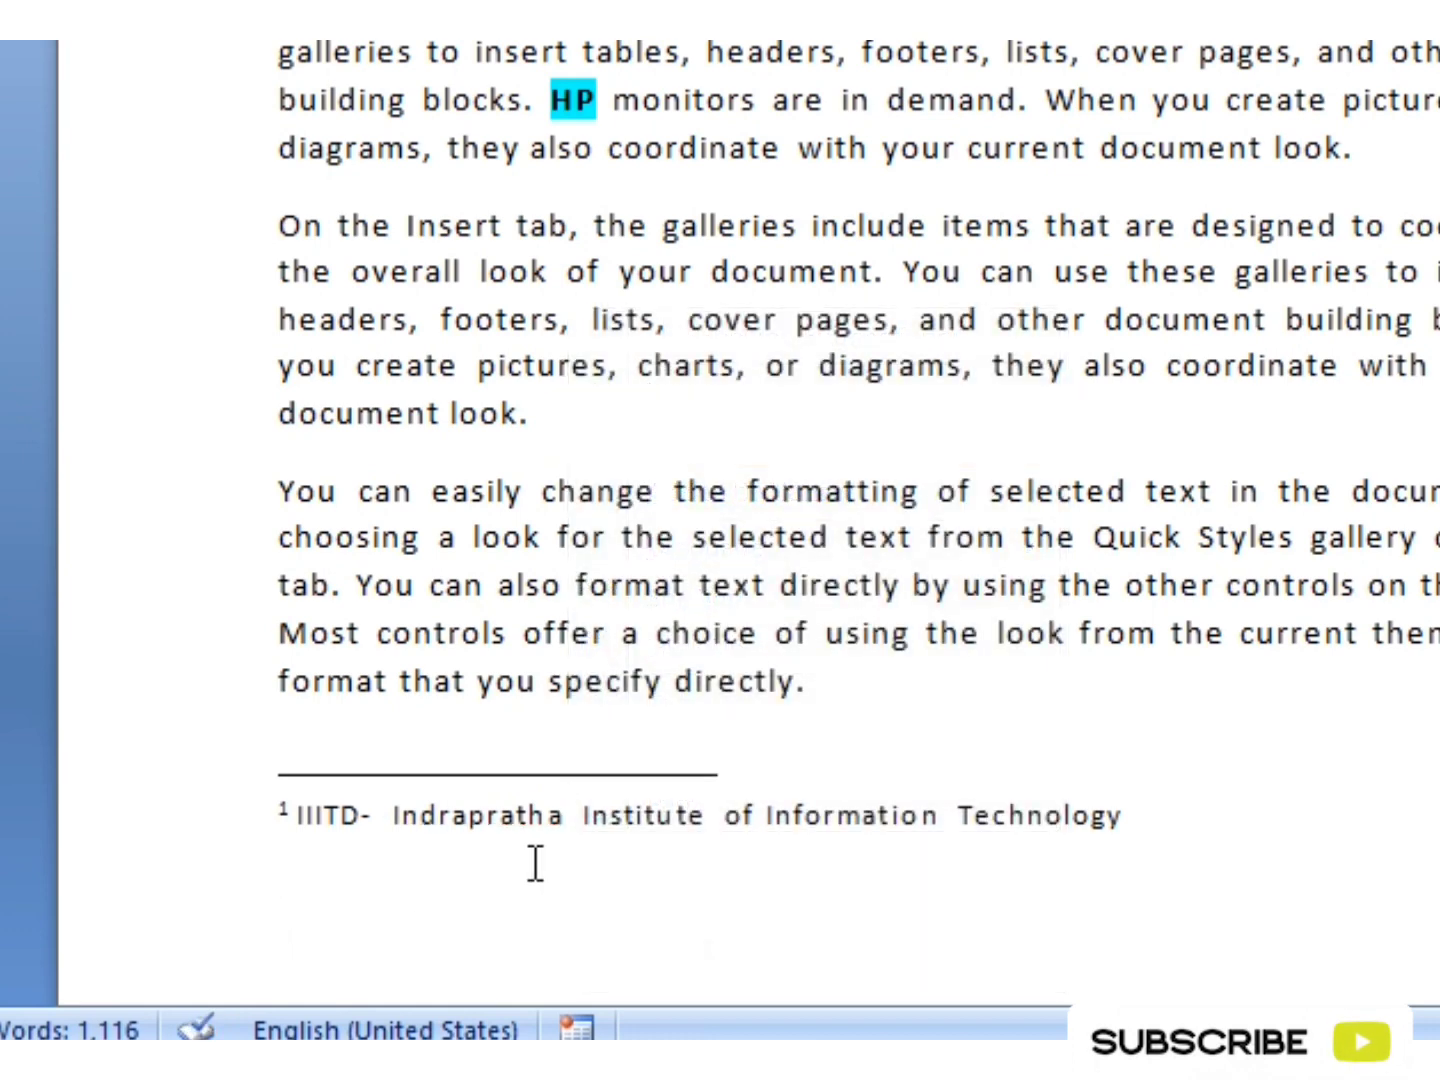
click(1181, 815)
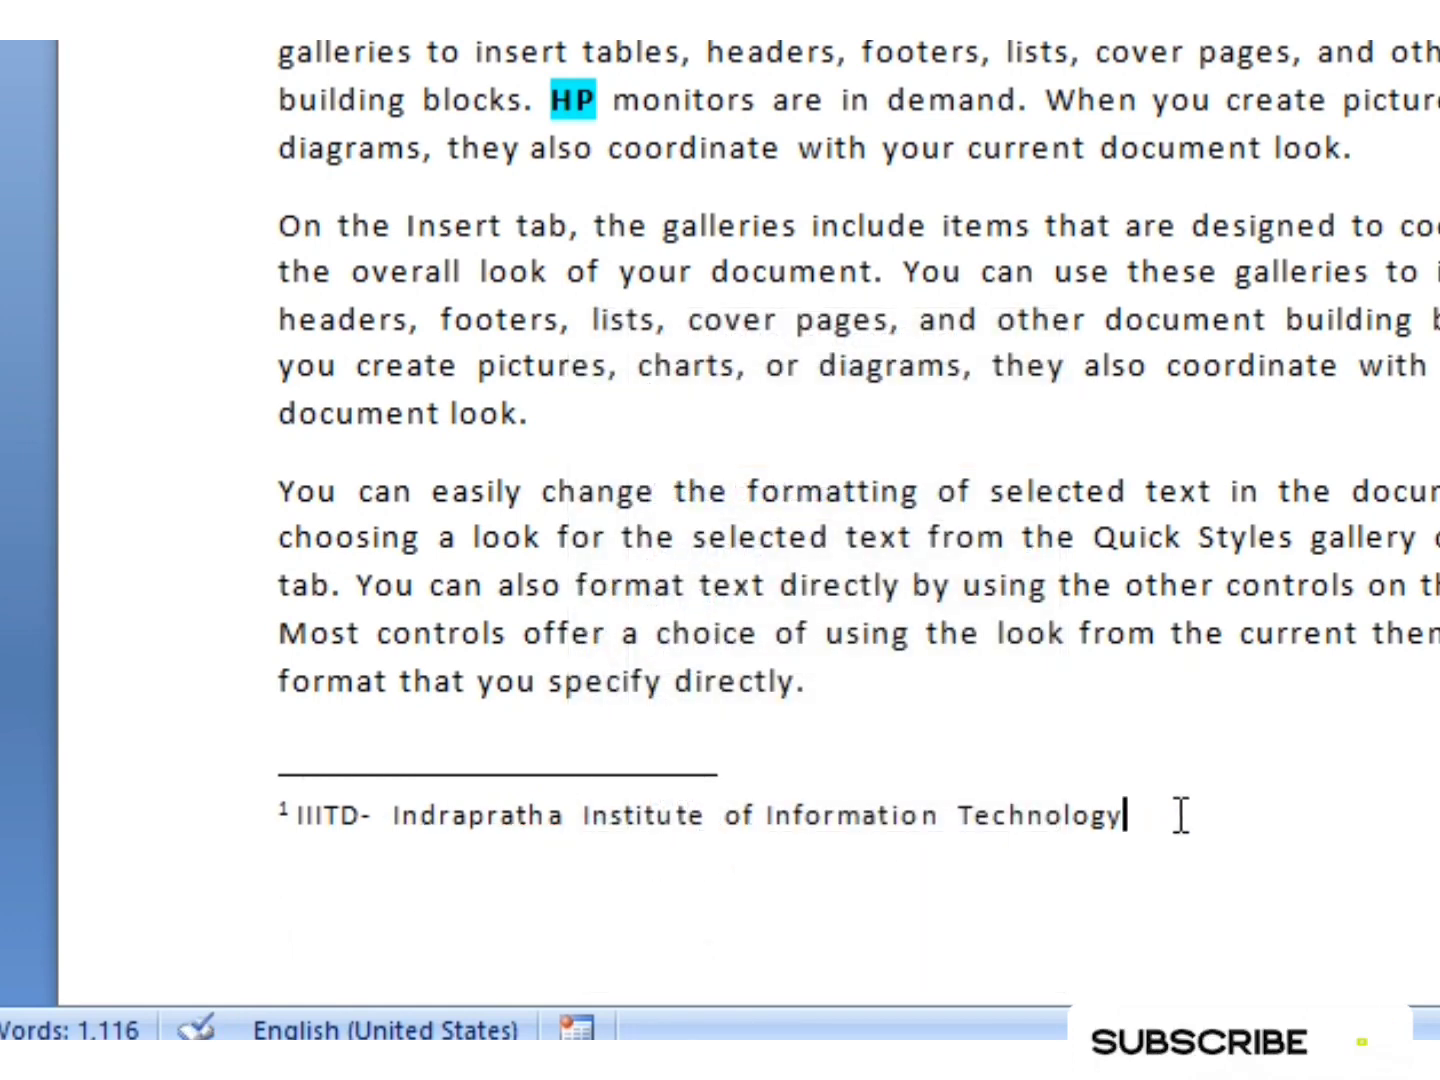
text(Delhi)
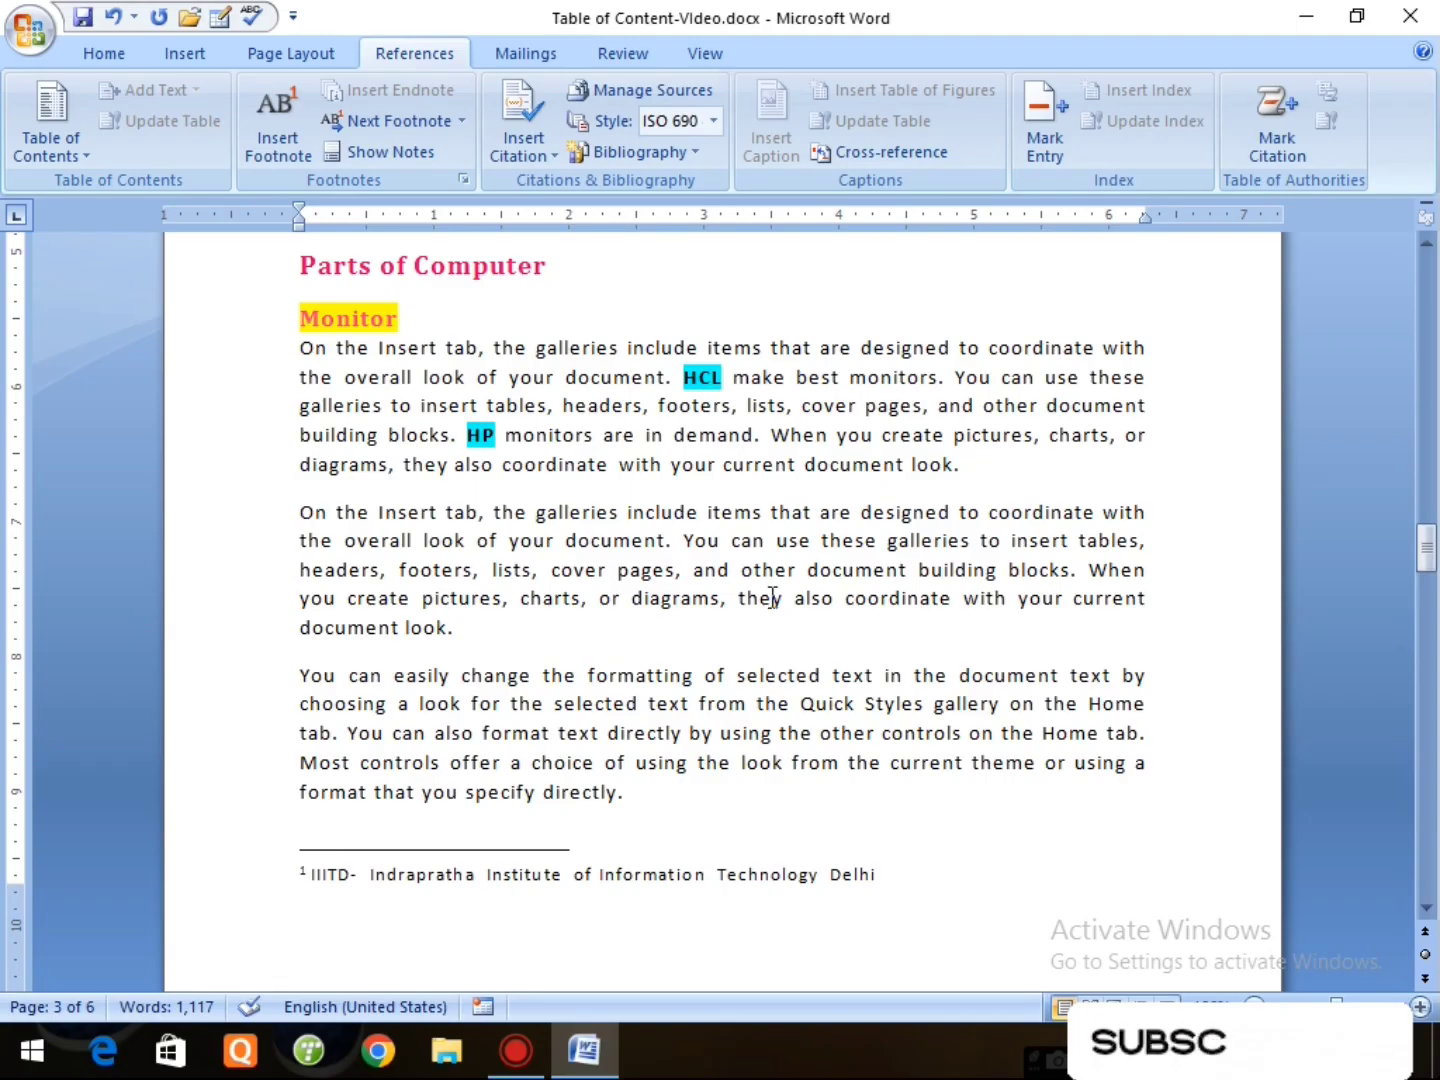
Step: Insert a footnote for the highlighted word HCL in the Monitor paragraph on page 3
scroll(975, 440, up, 3)
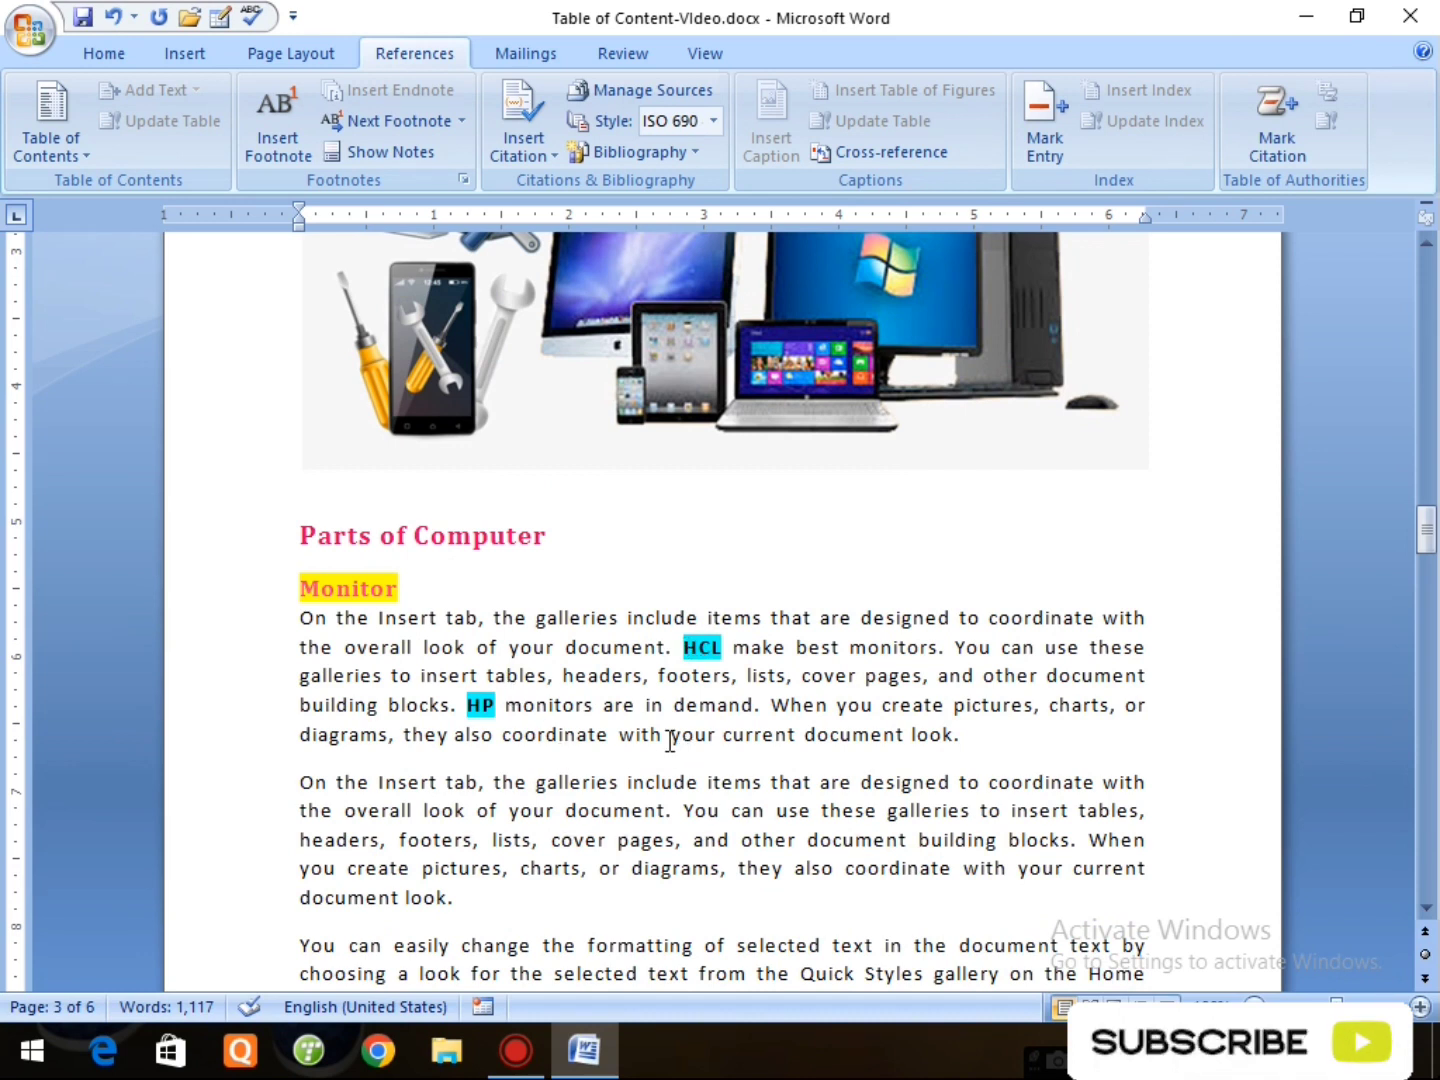
drag(684, 648, 722, 652)
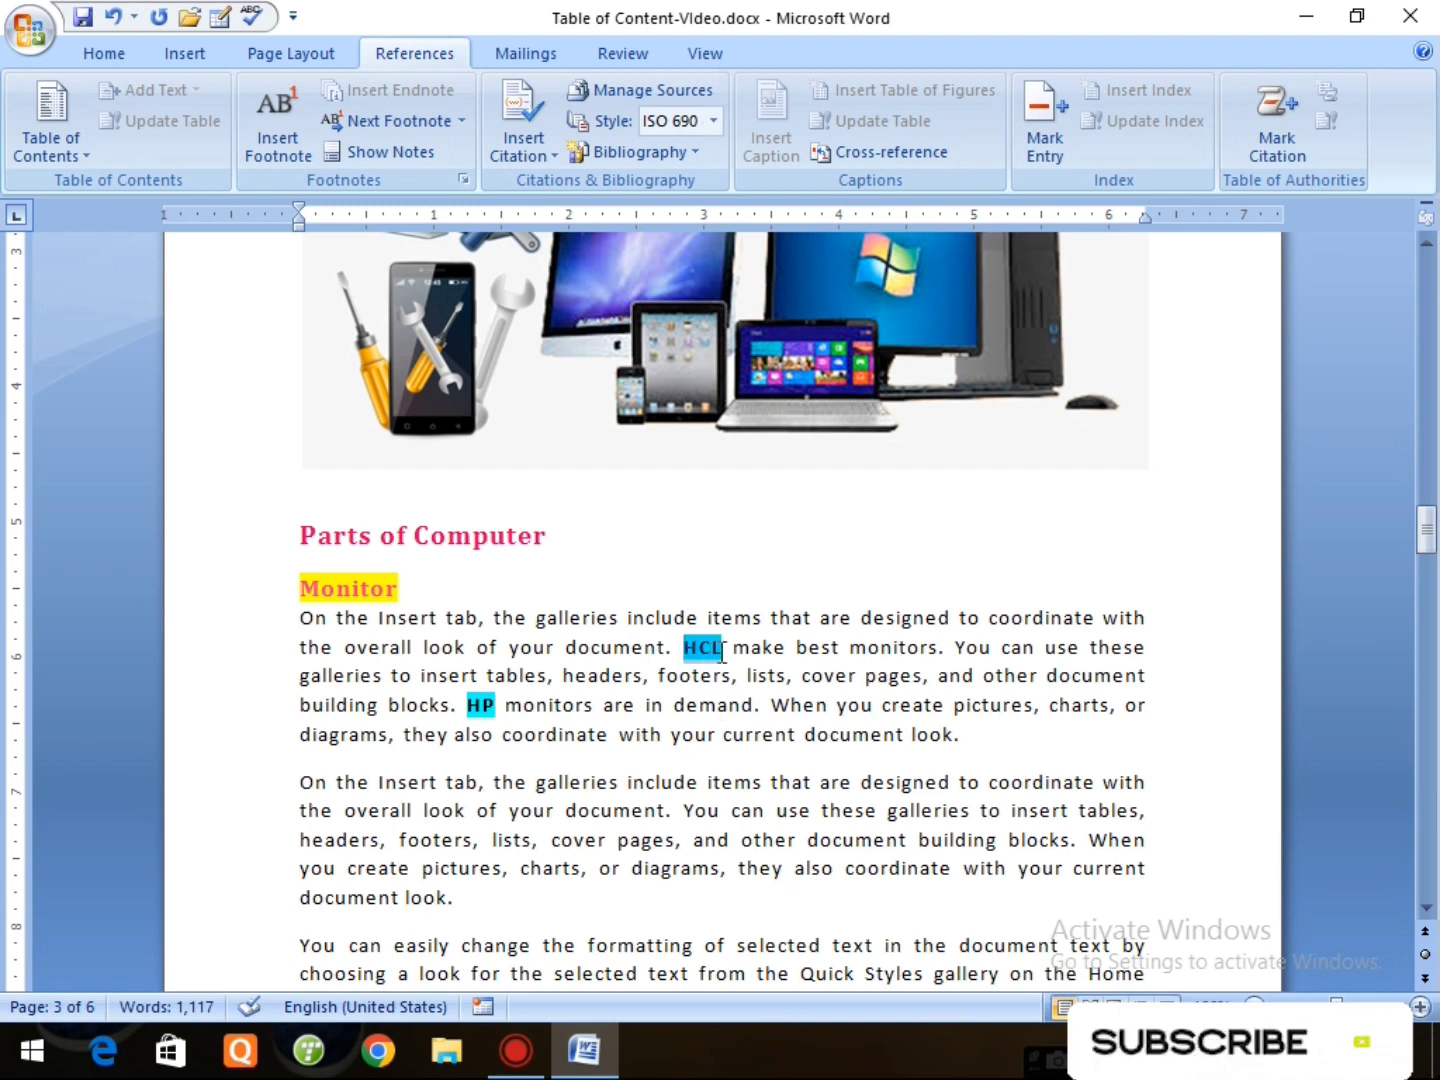
click(293, 146)
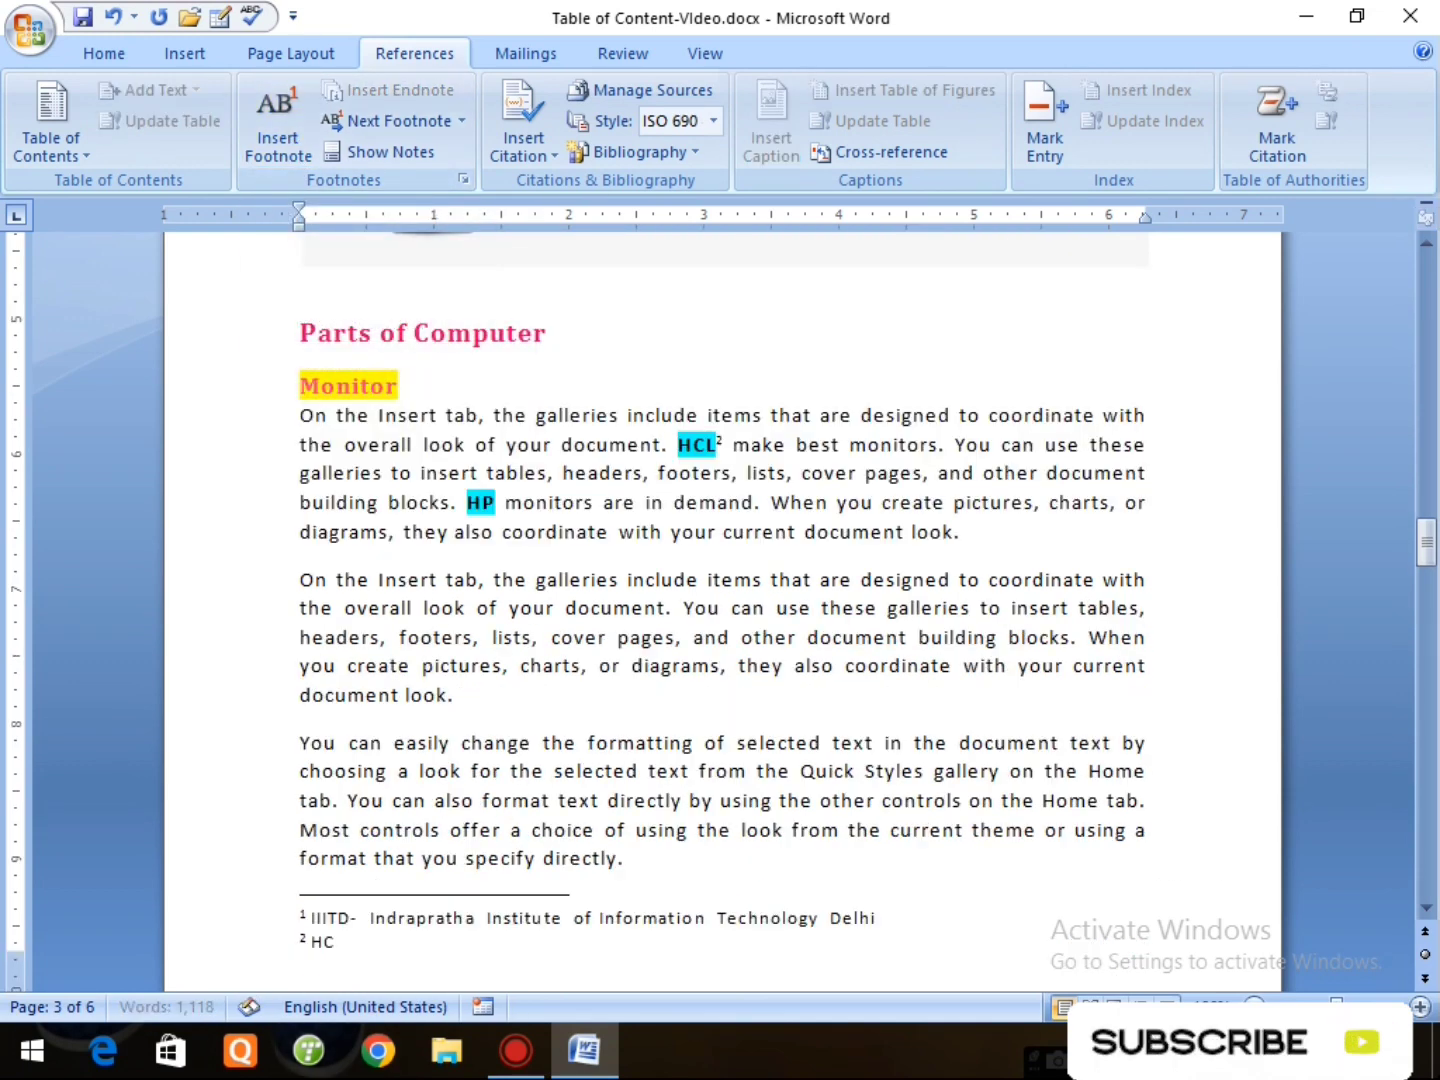
Step: Enter "HCL- Hindstan Computer Limited" as the text of footnote 2
text(HCL- Hind)
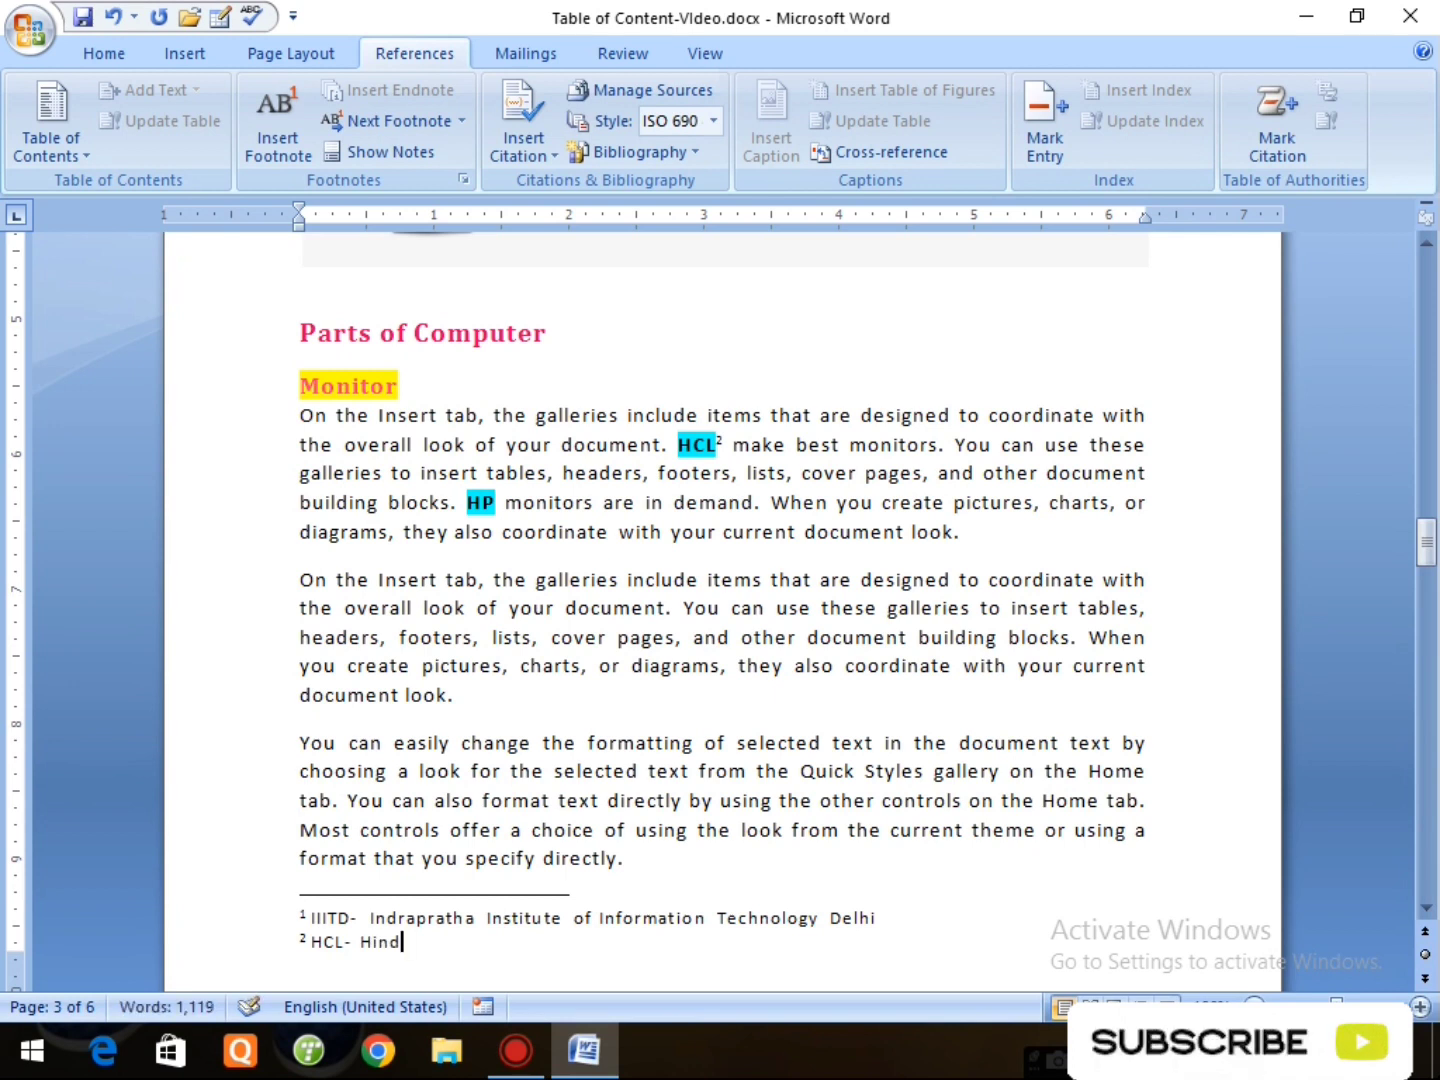
text(u)
key(BackSpace)
text(st)
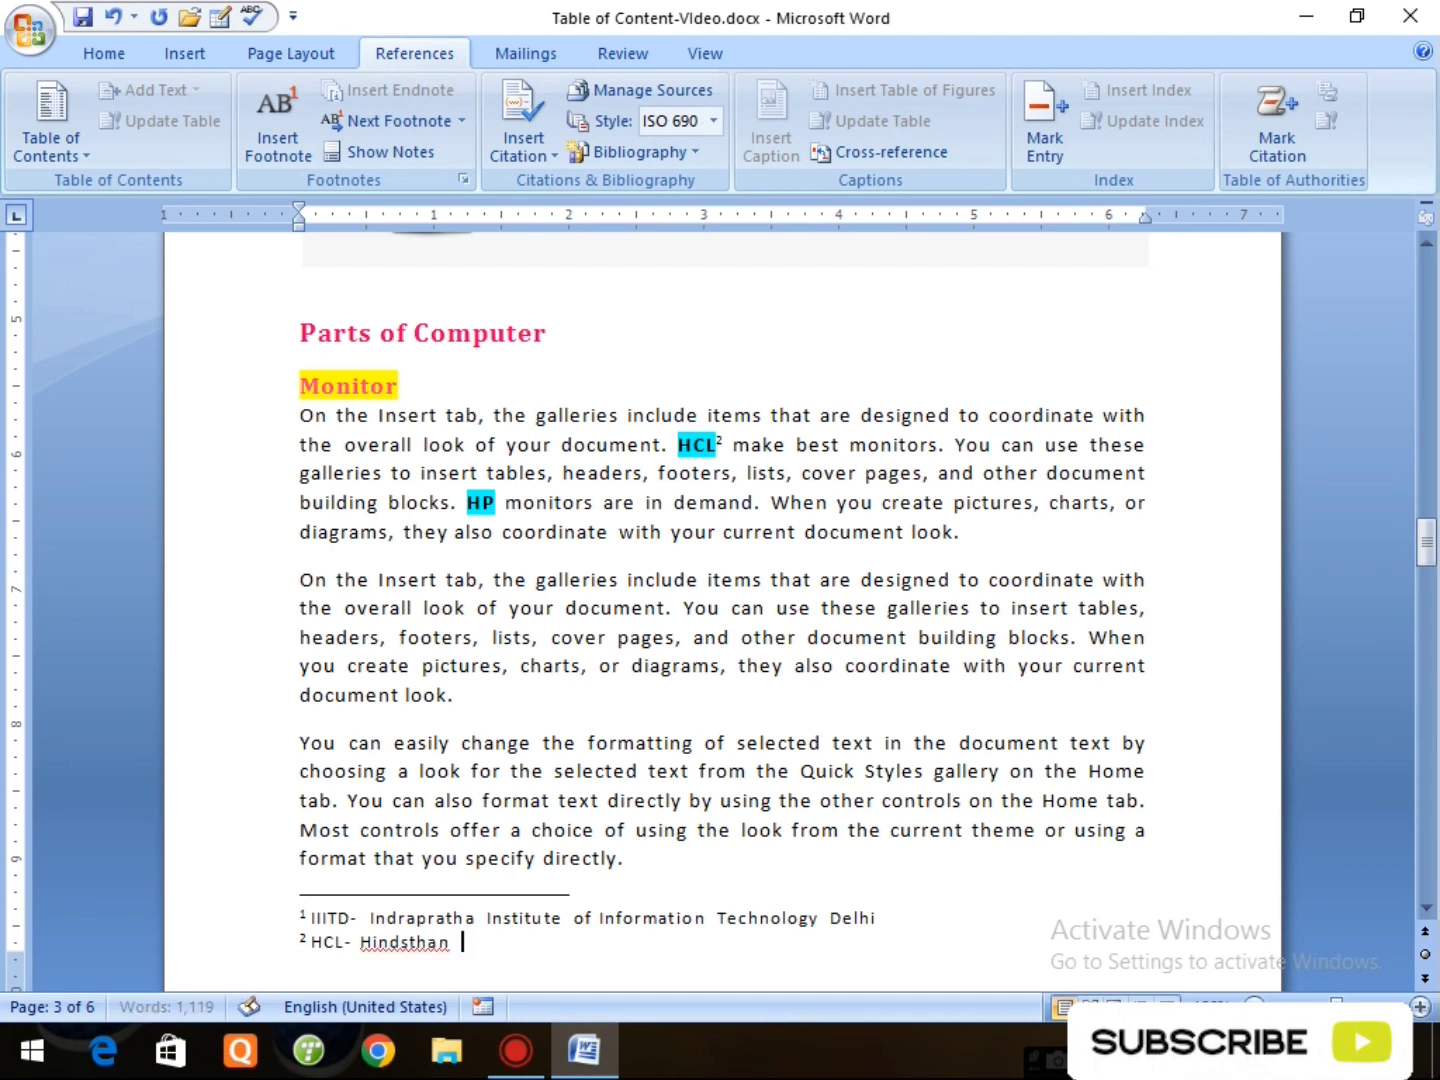
text(han)
key(BackSpace)
key(BackSpace)
key(BackSpace)
key(BackSpace)
text(an Computer)
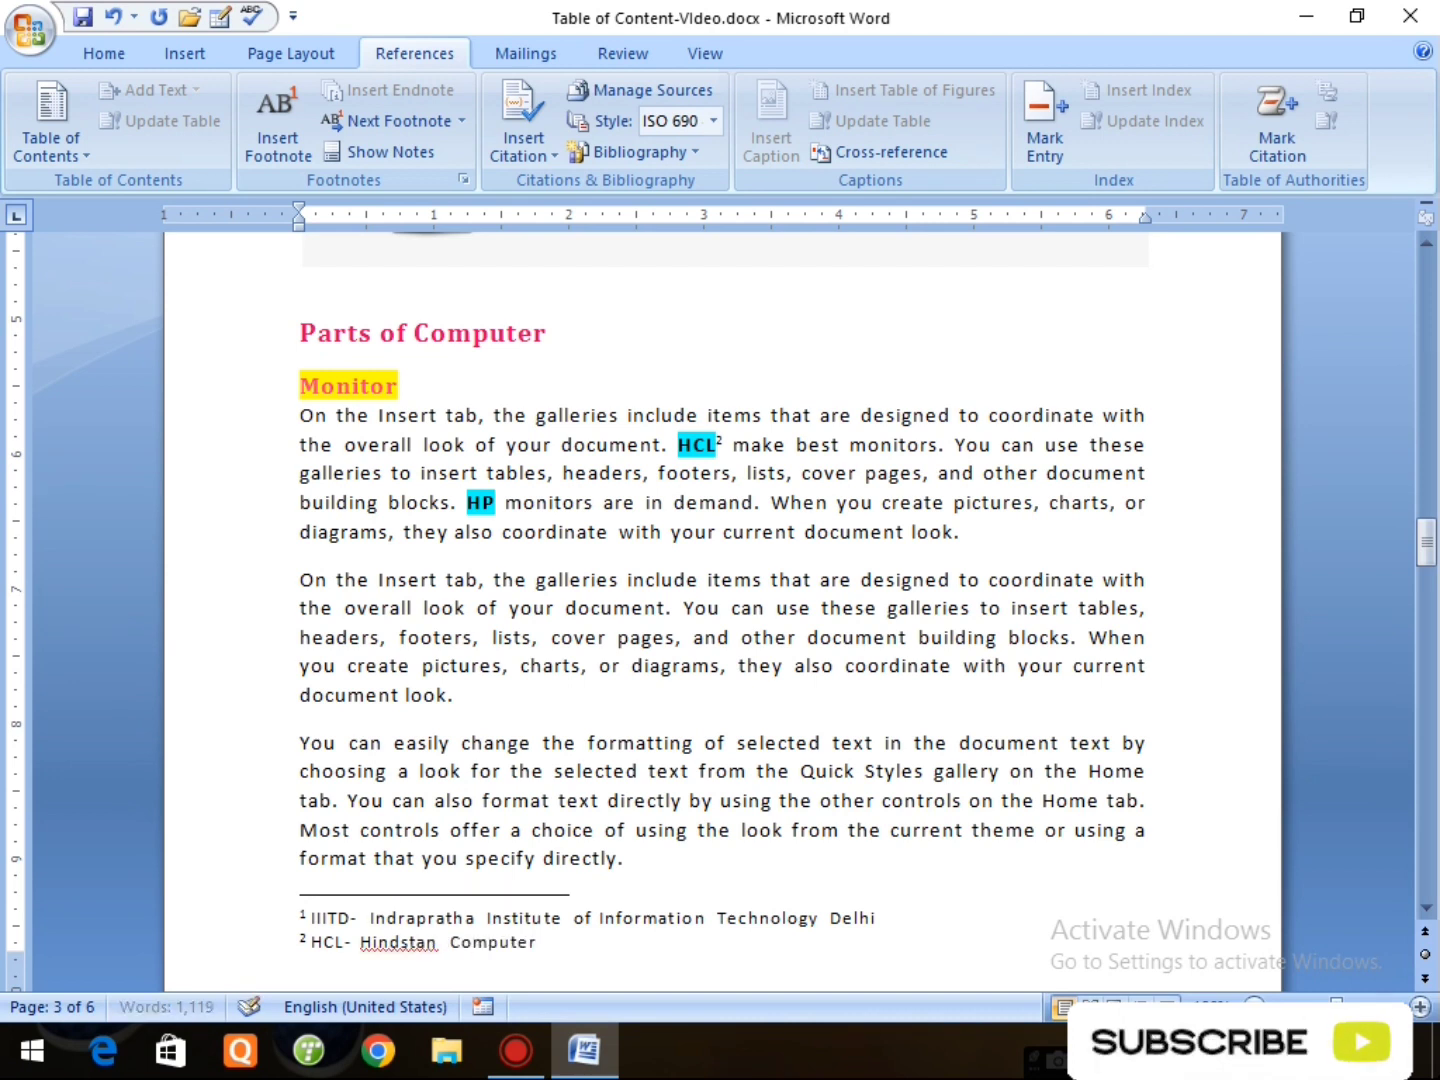
text( Limite)
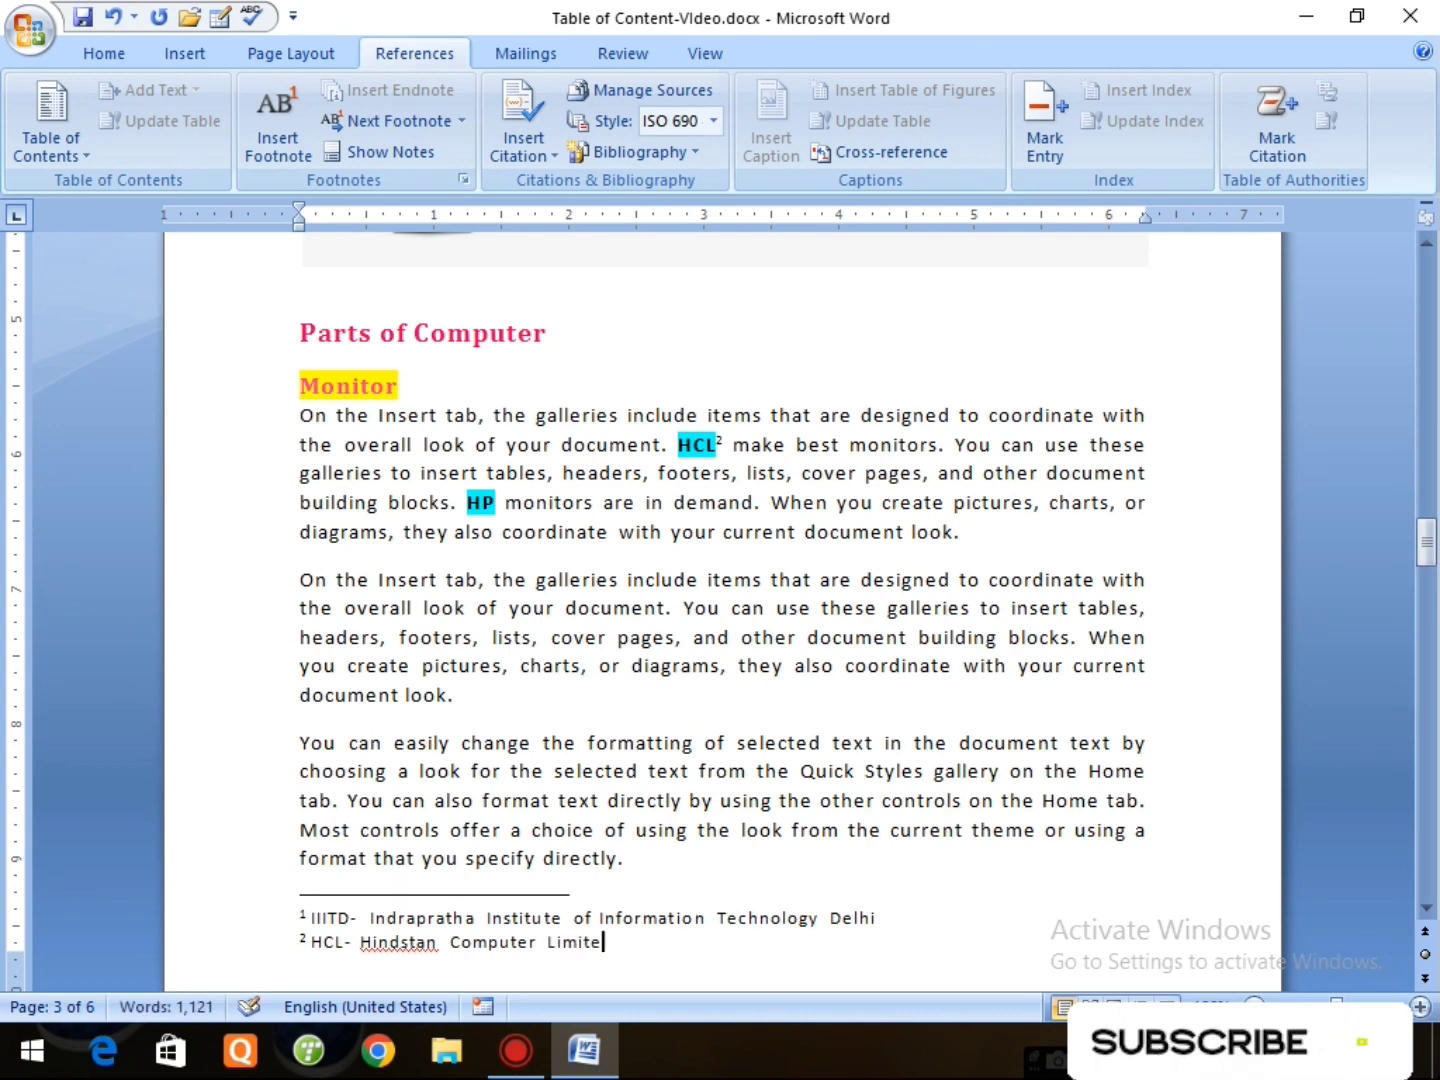
text(d)
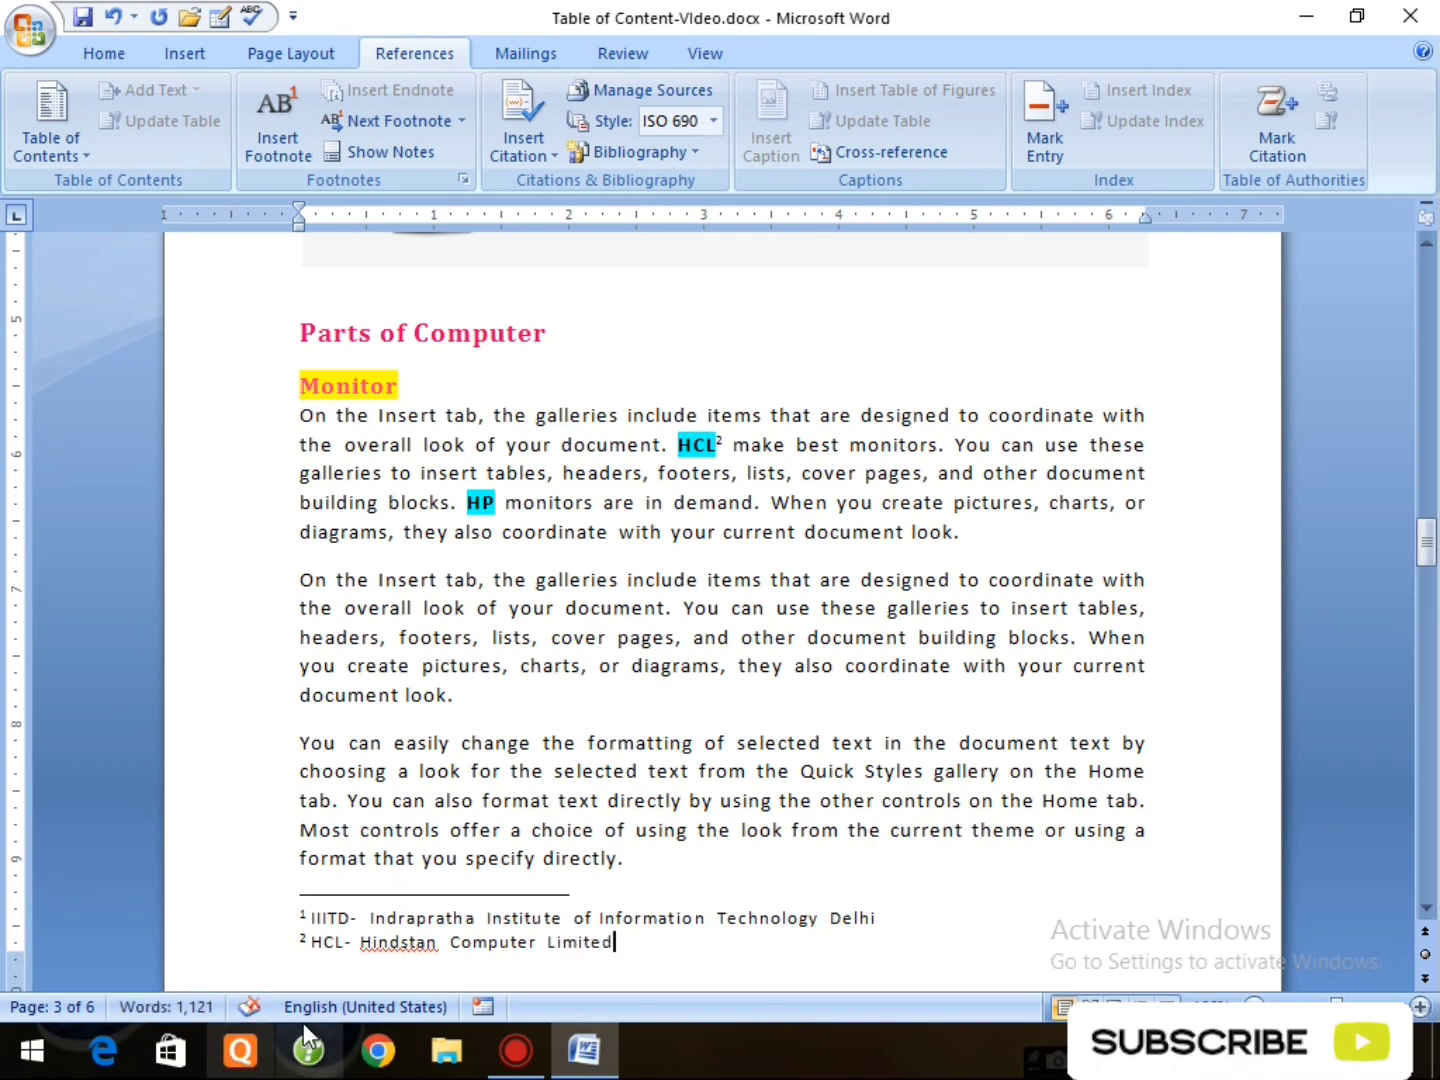
Step: Correct the misspelled first word of the HCL expansion in footnote 2 to "Hindustan"
right_click(397, 945)
click(397, 970)
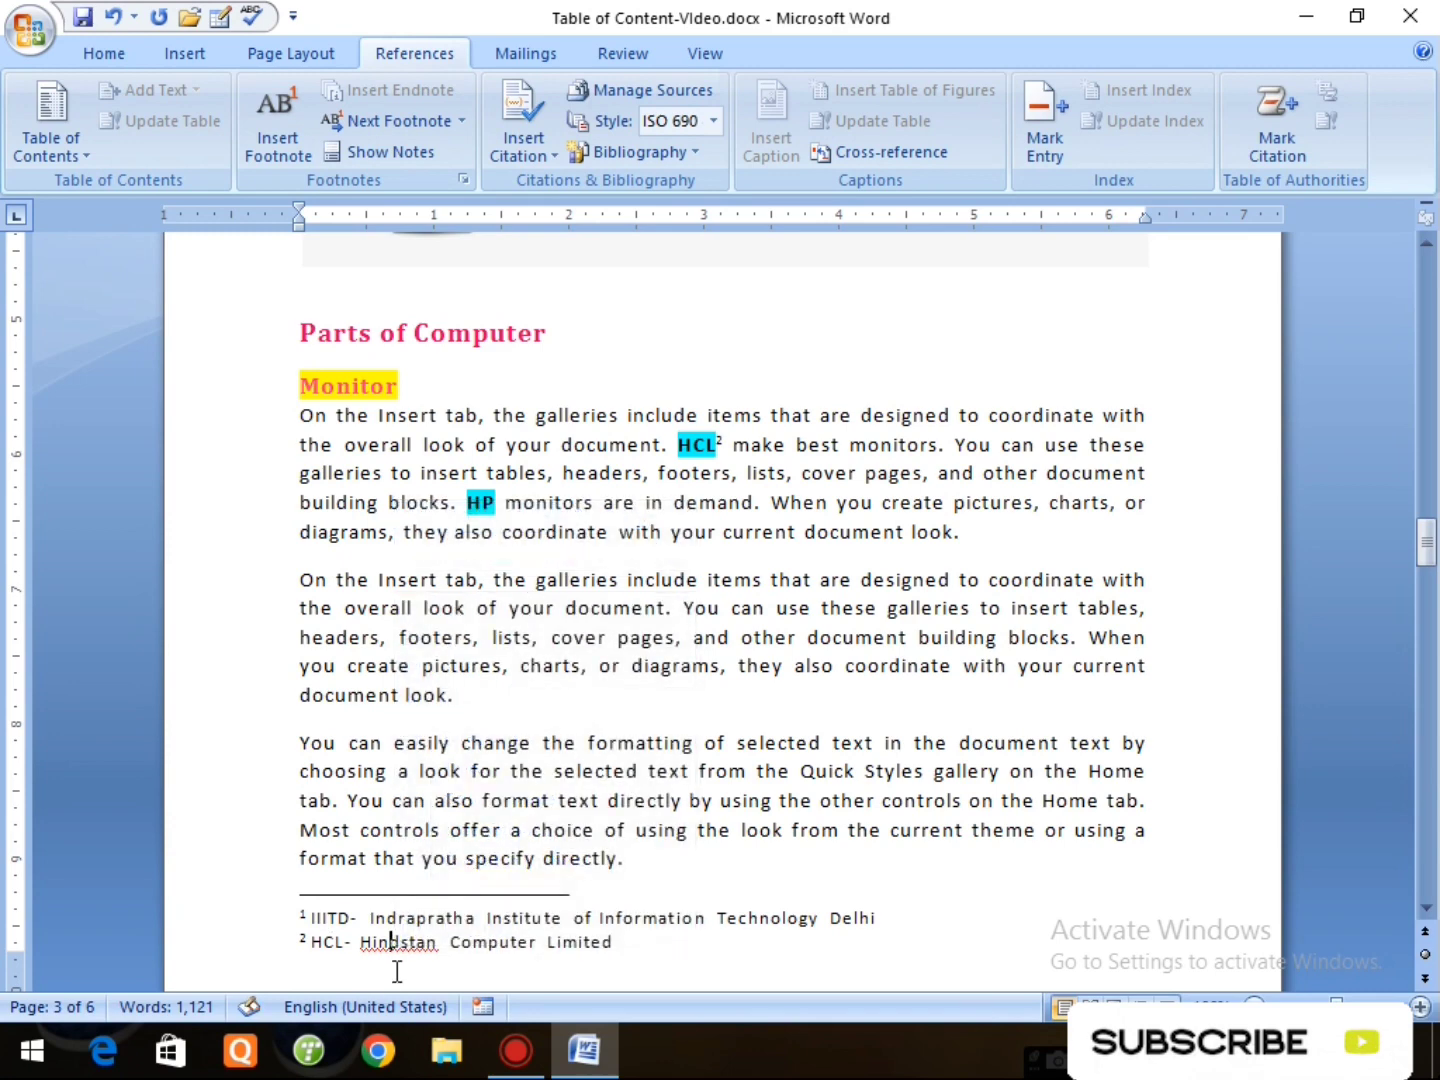
text(u)
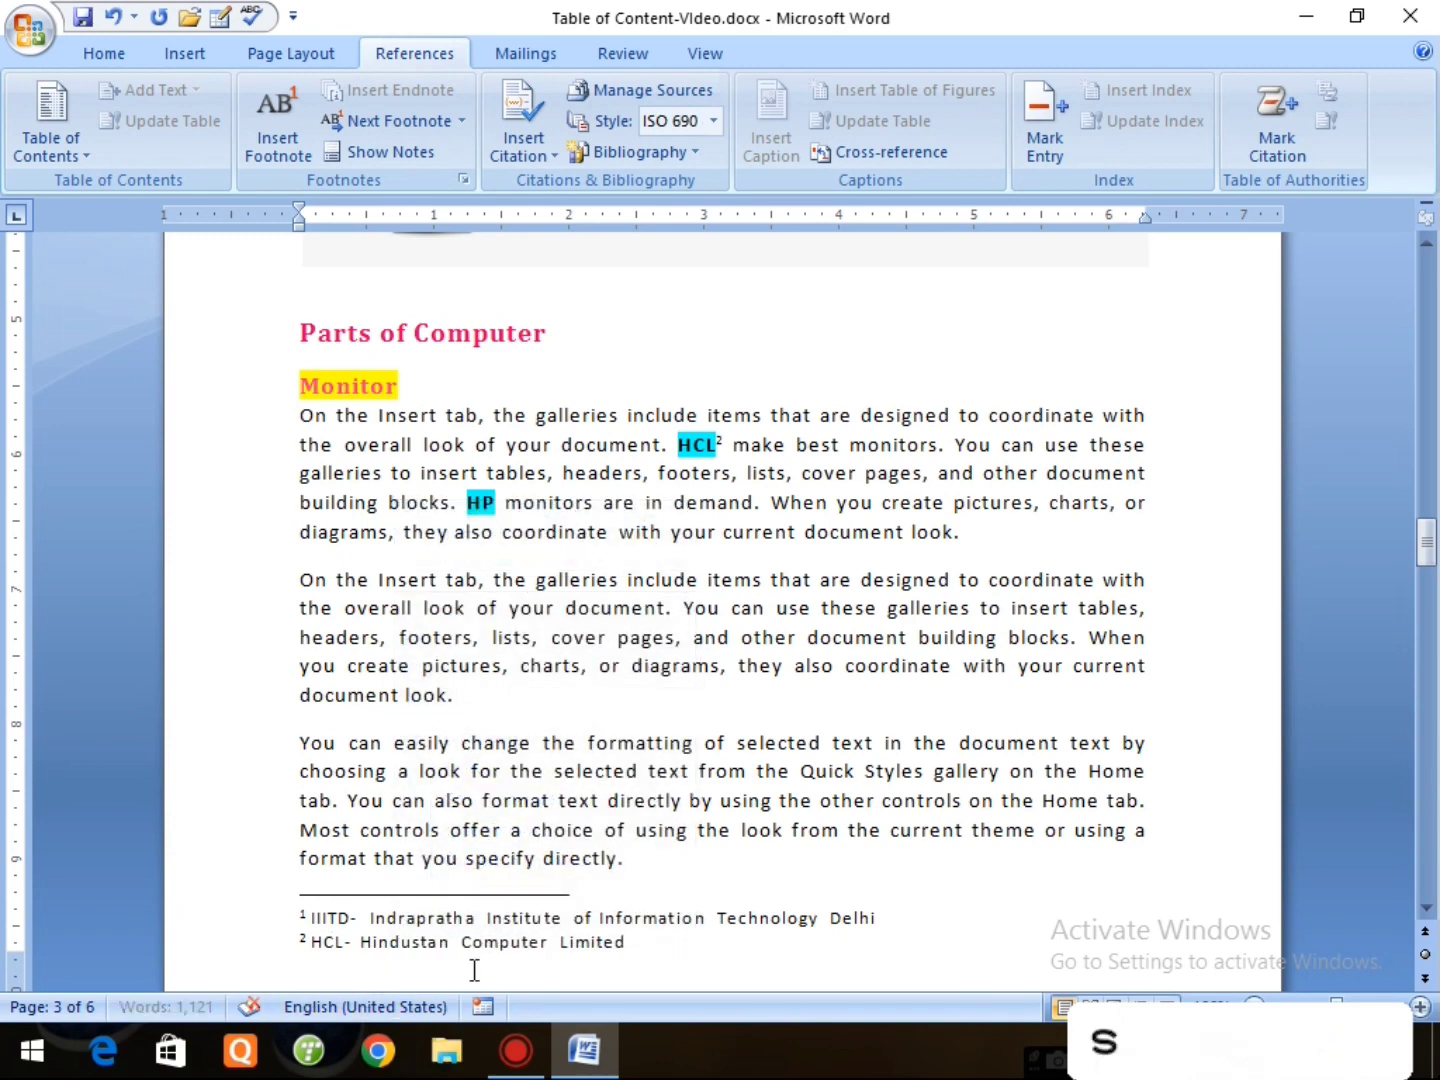
click(675, 950)
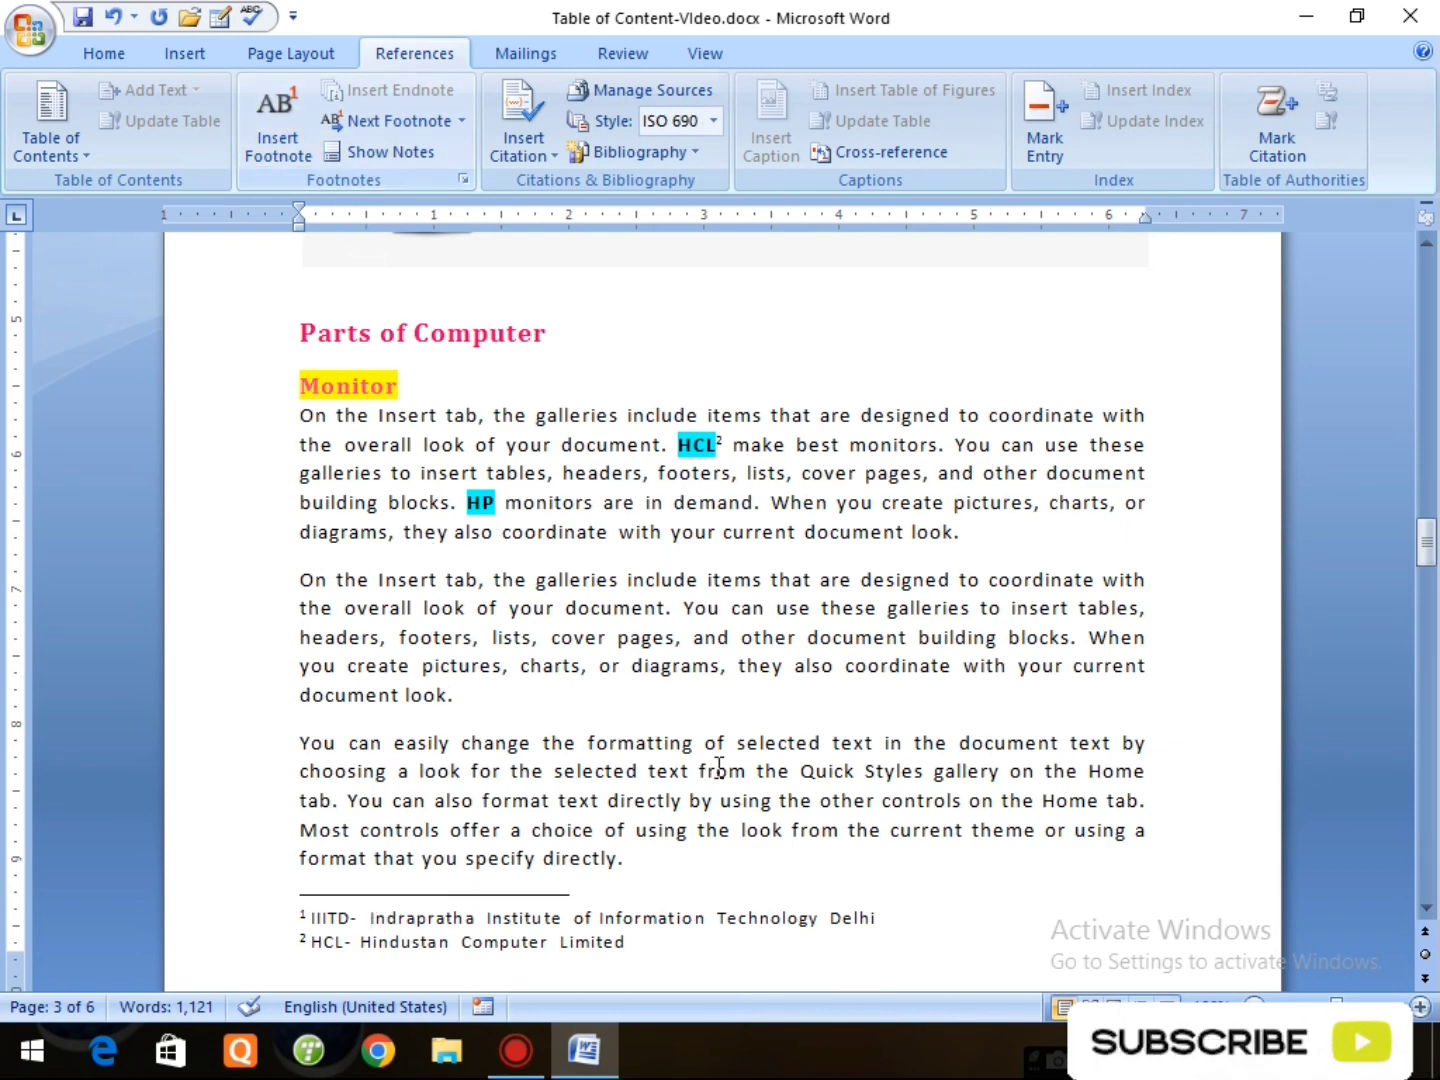
Step: Copy the heading text "Central Processing Unit" on page 4
scroll(634, 612, down, 2)
scroll(675, 630, down, 6)
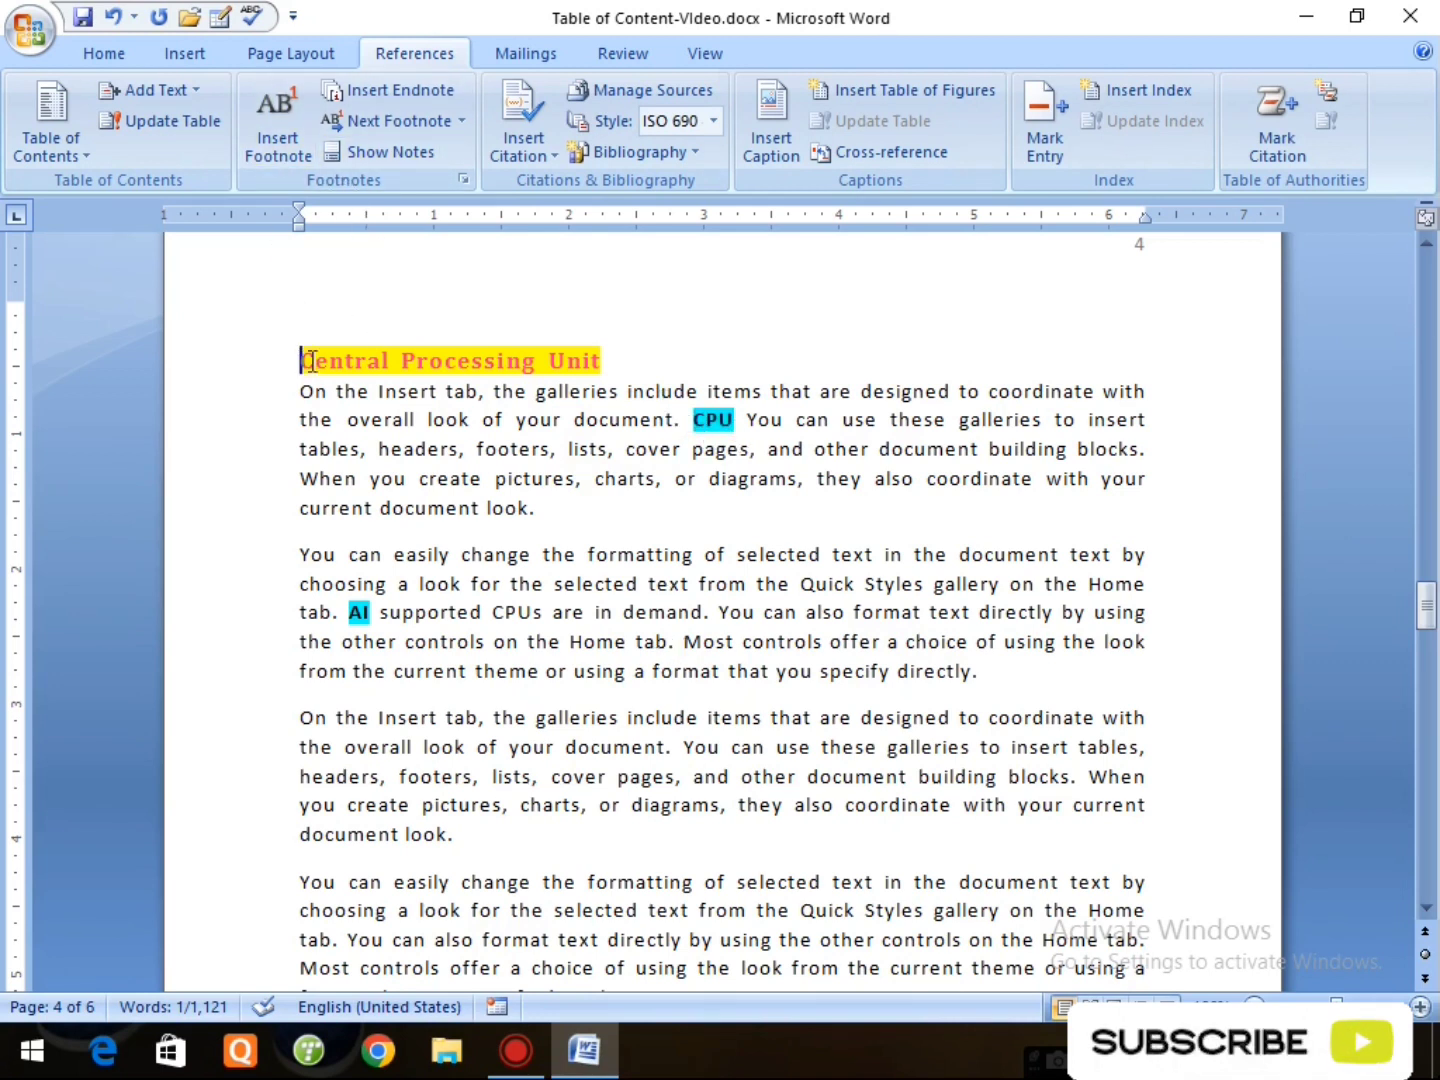
drag(311, 360, 590, 362)
key(ctrl+c)
Step: Insert an endnote for the highlighted word CPU in the first Central Processing Unit paragraph on page 4
click(717, 420)
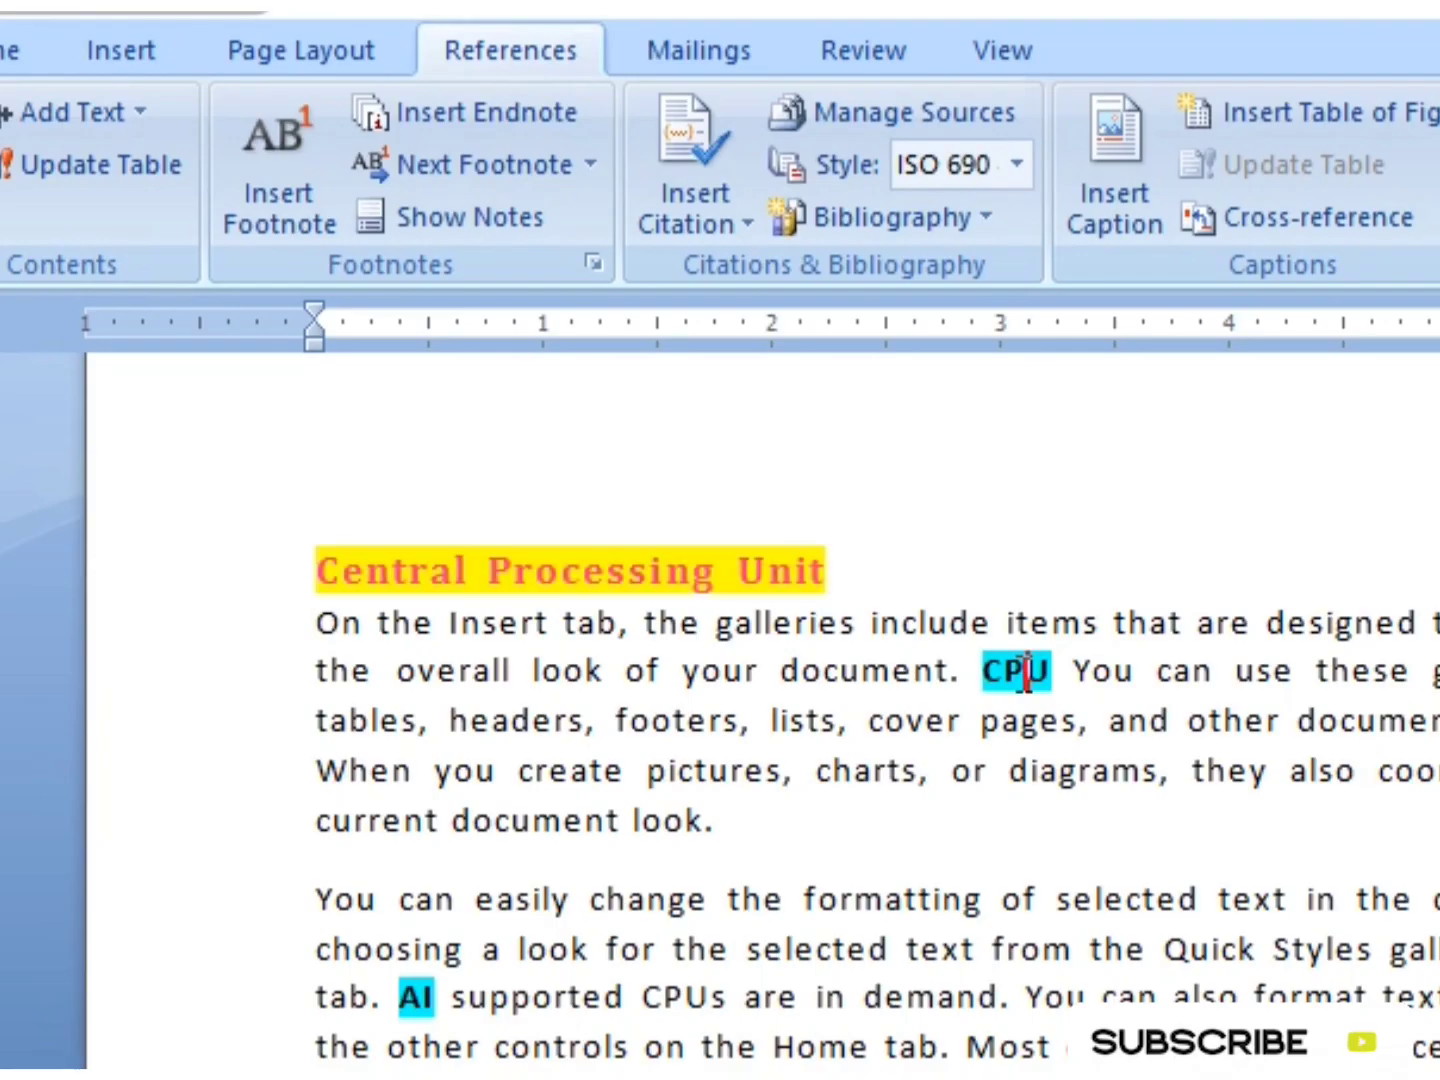
drag(982, 672, 1058, 672)
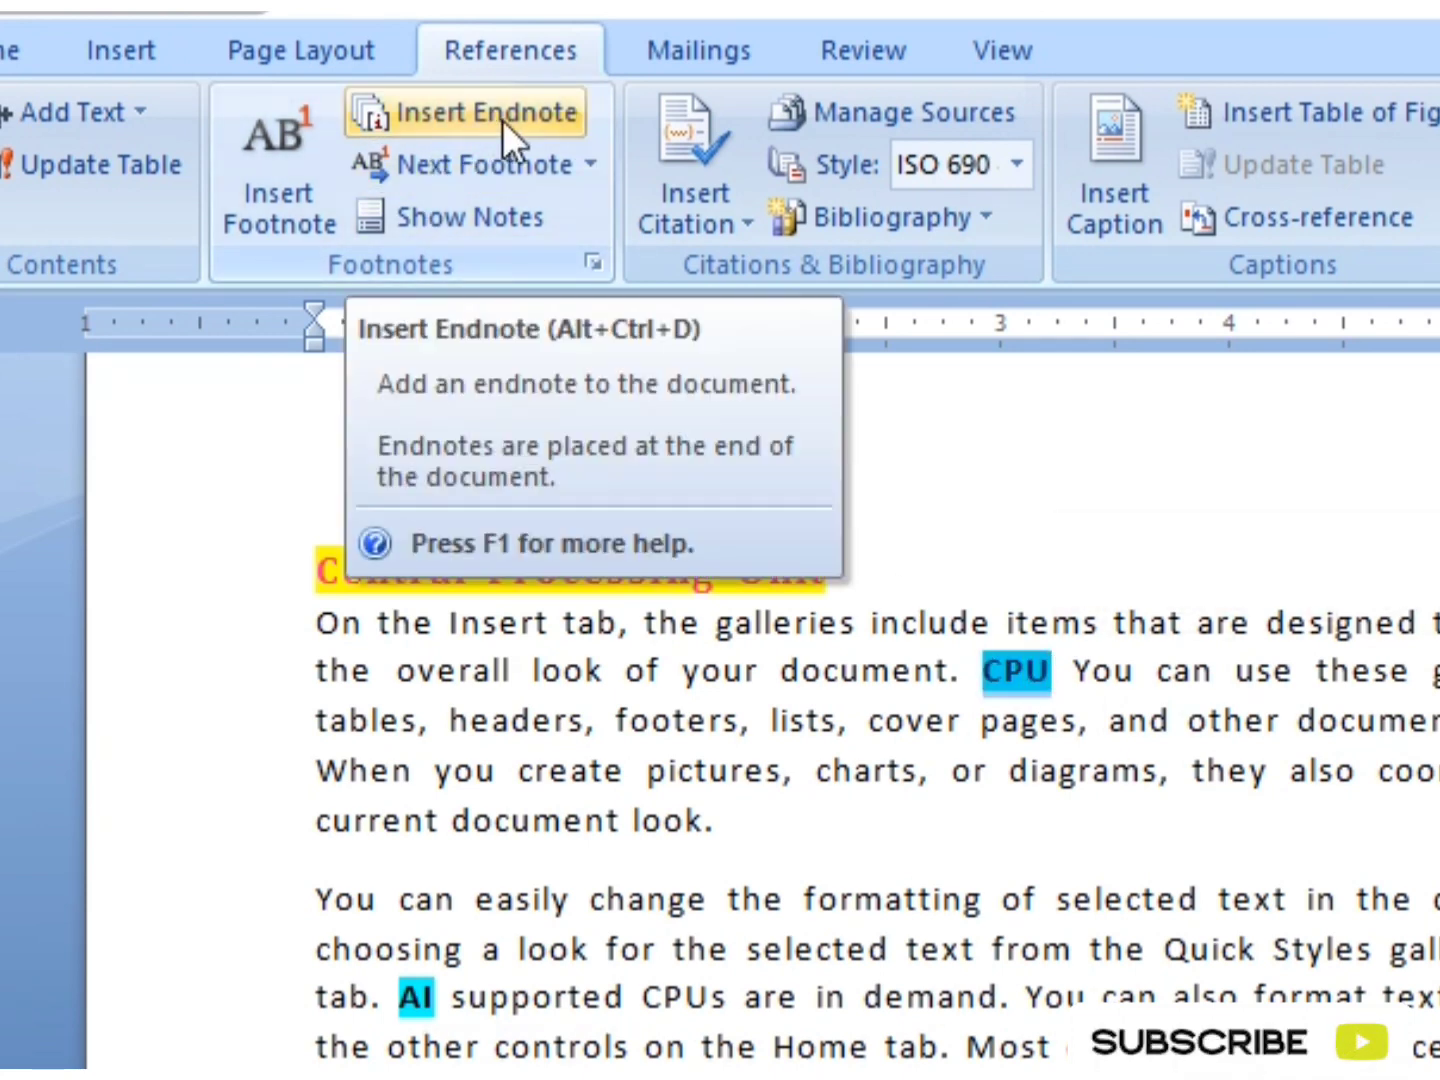
click(502, 119)
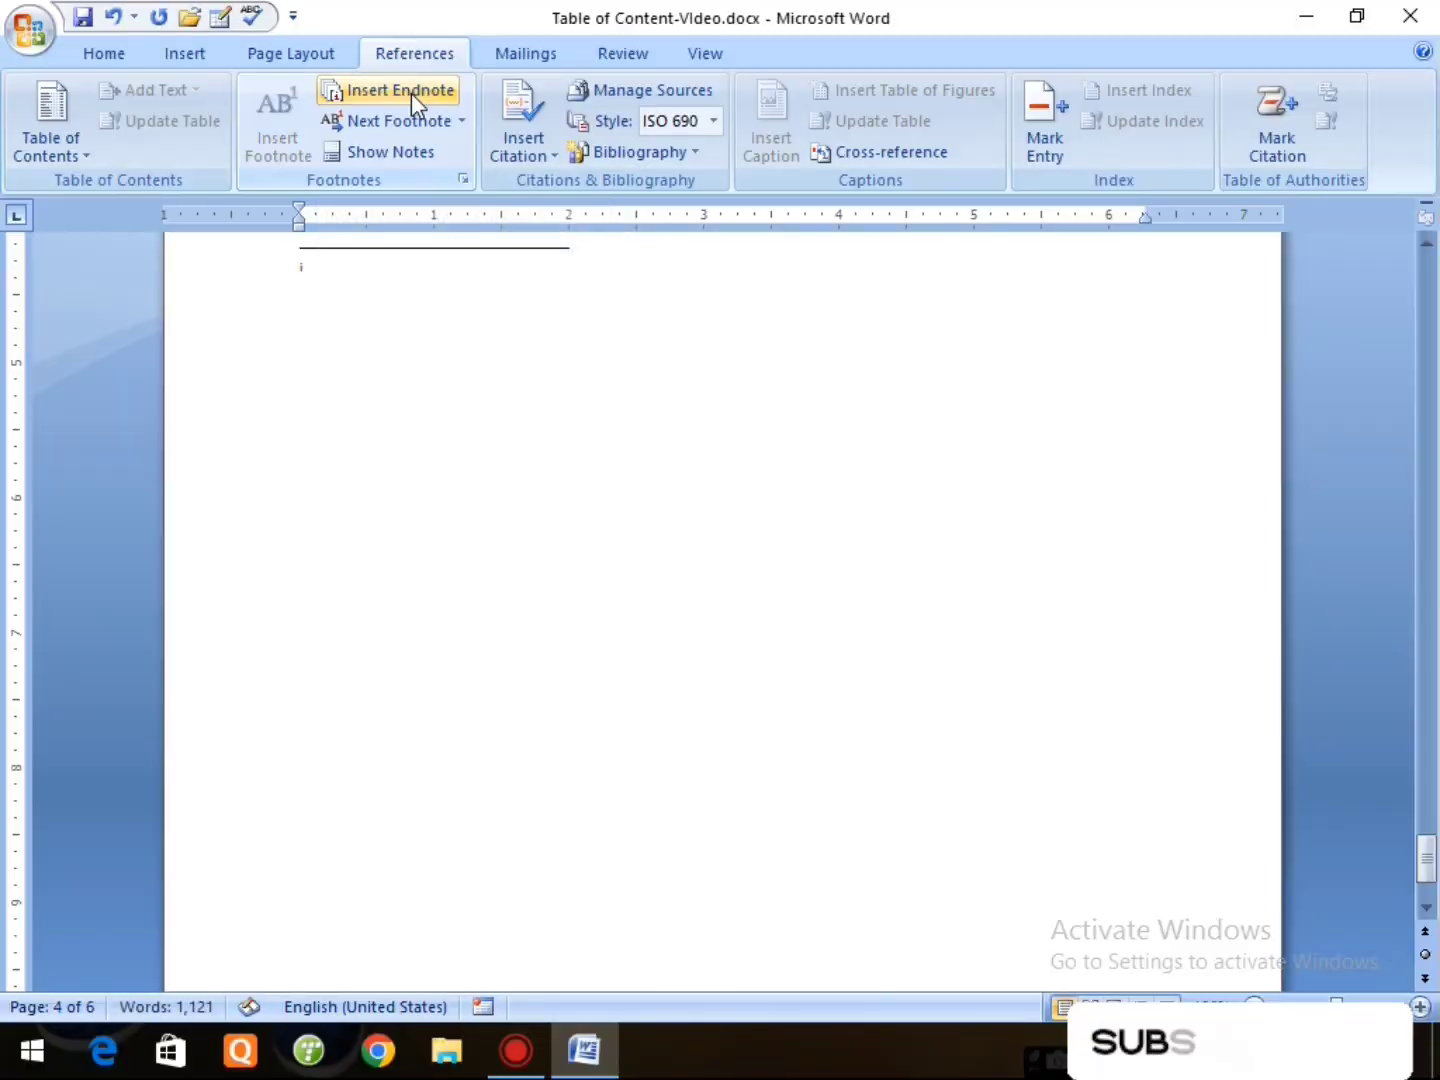
scroll(503, 757, up, 3)
scroll(432, 470, up, 6)
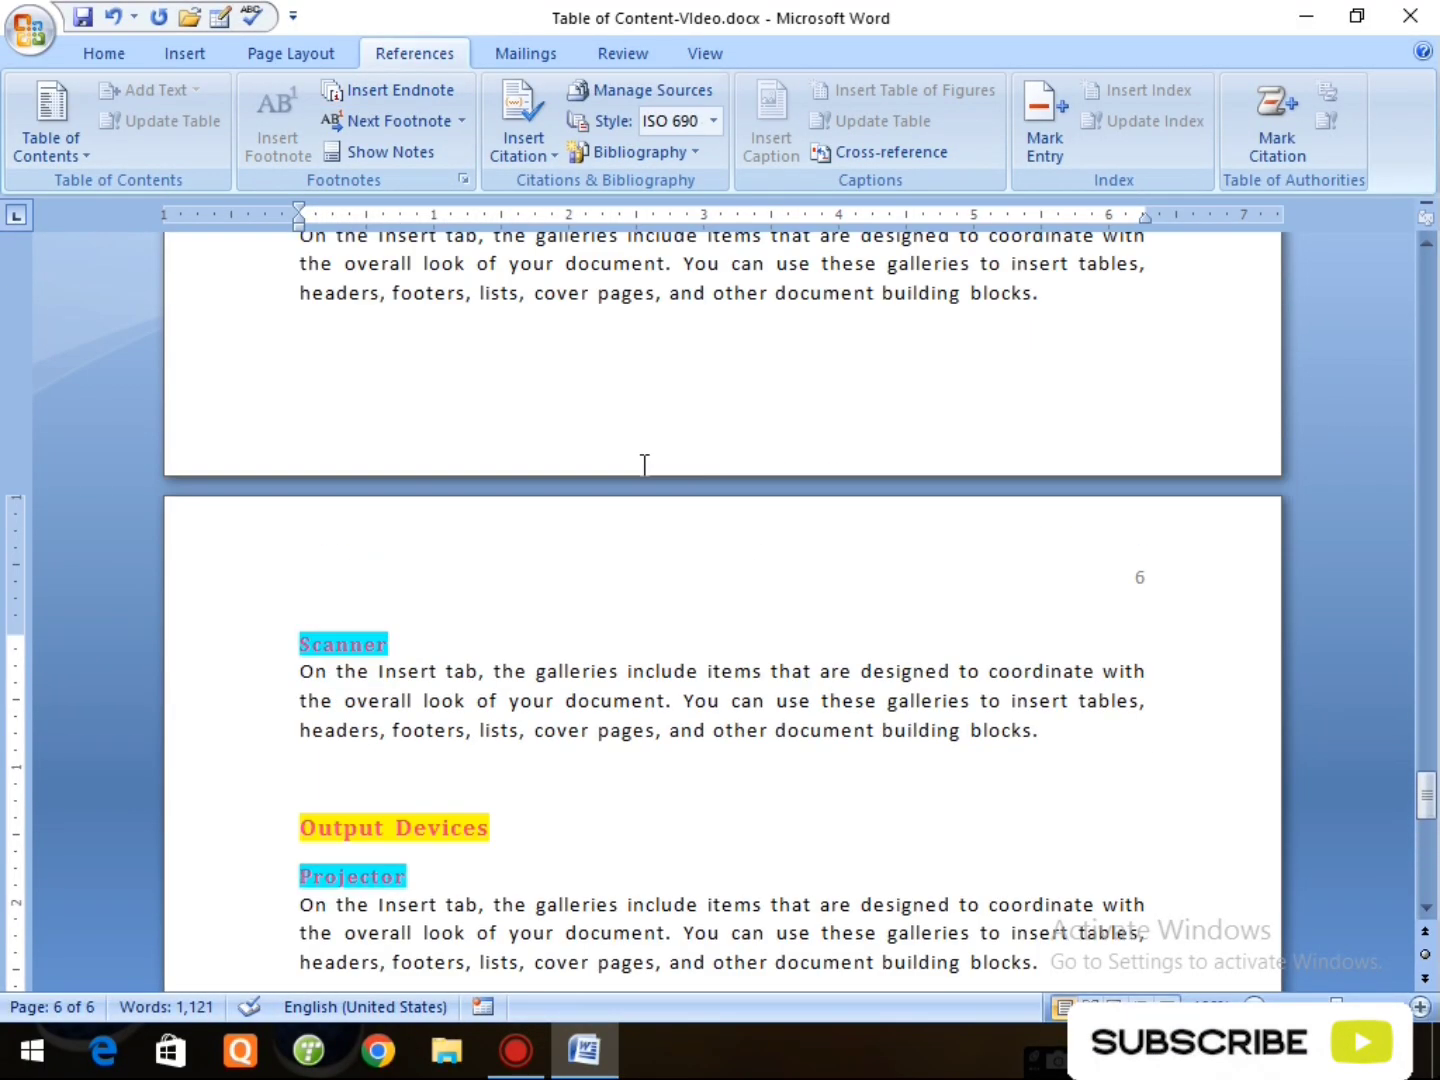
scroll(547, 682, down, 9)
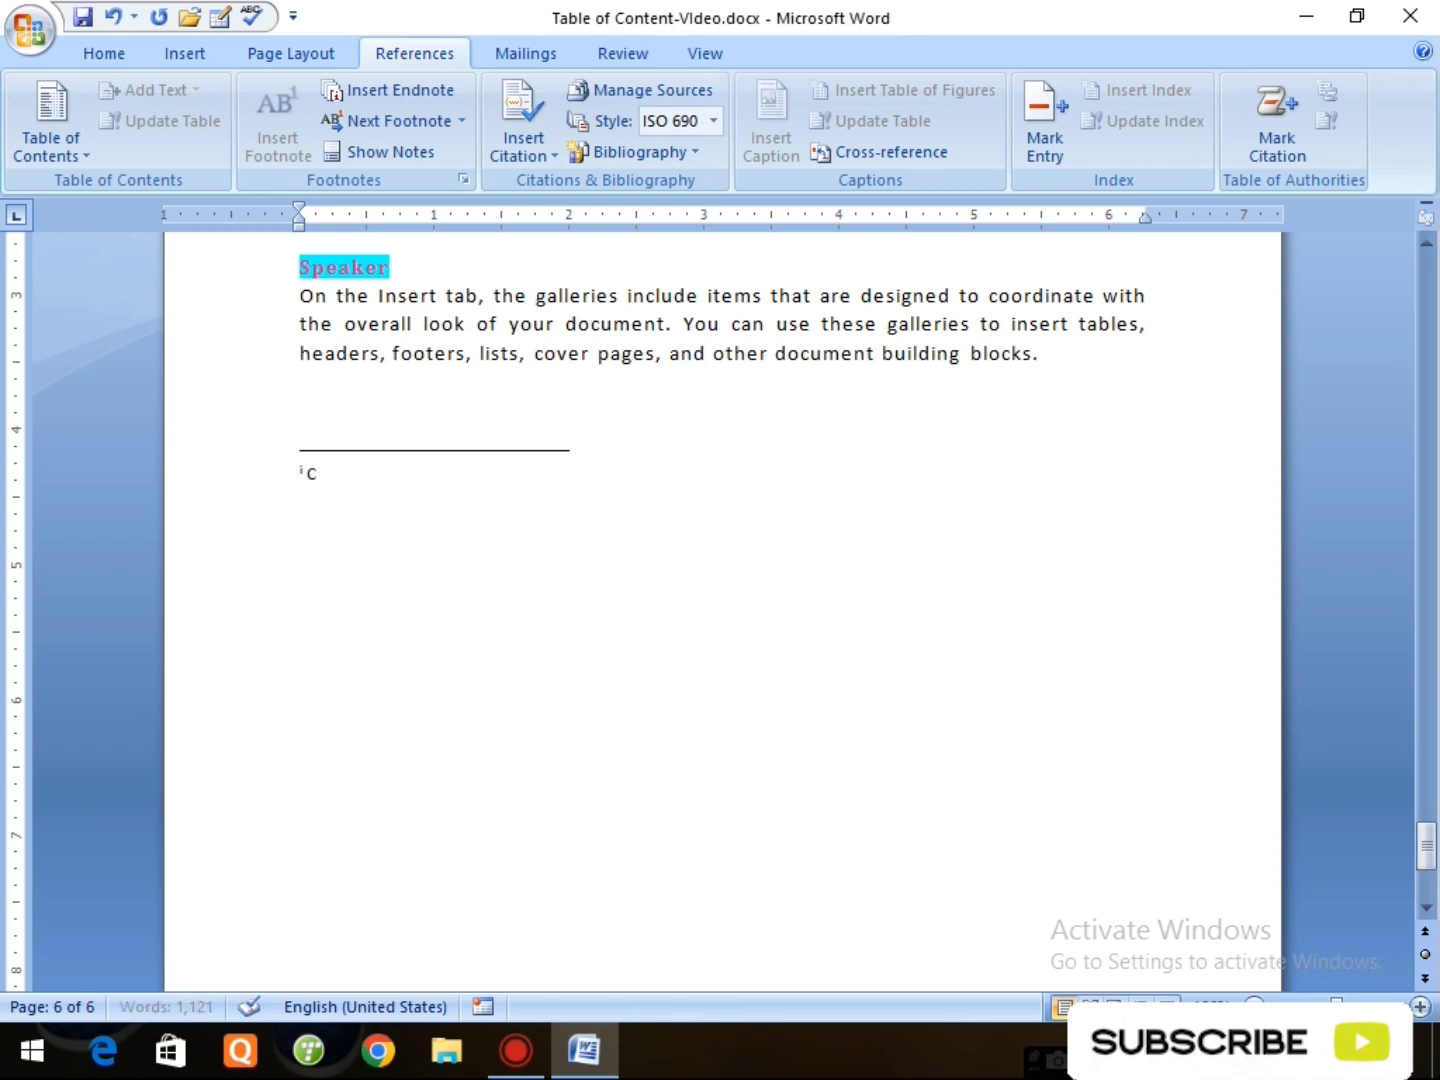
Step: Enter "CPU-" as the endnote text and paste the copied "Central Processing Unit" heading after it
text(CPU-)
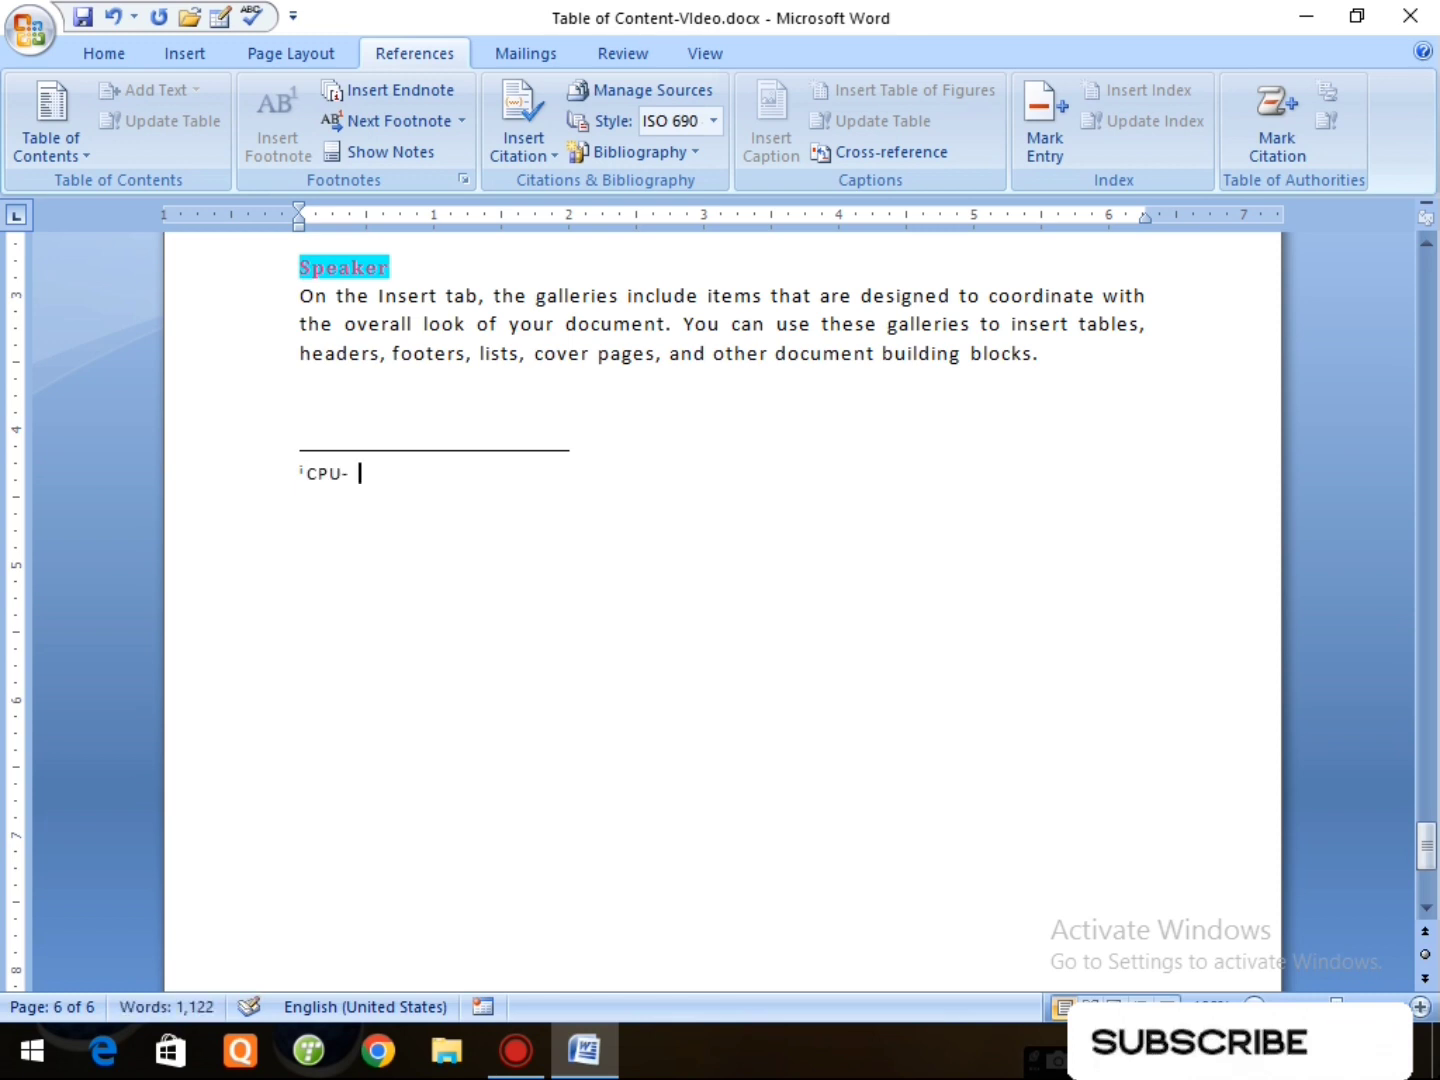
key(ctrl+v)
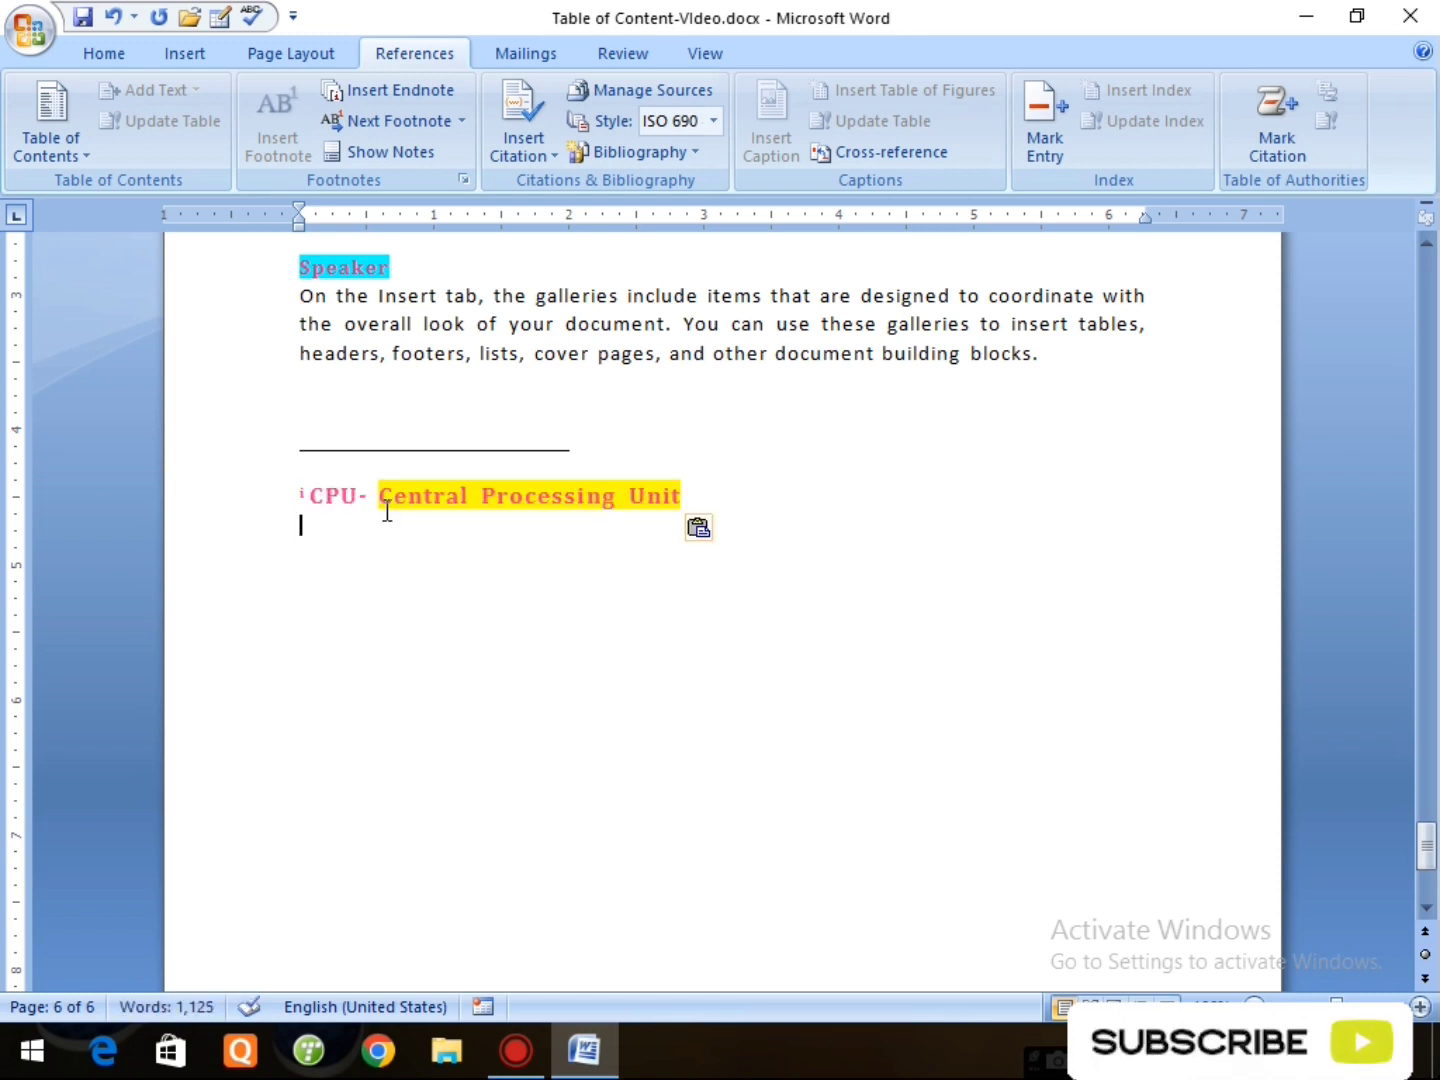
click(685, 490)
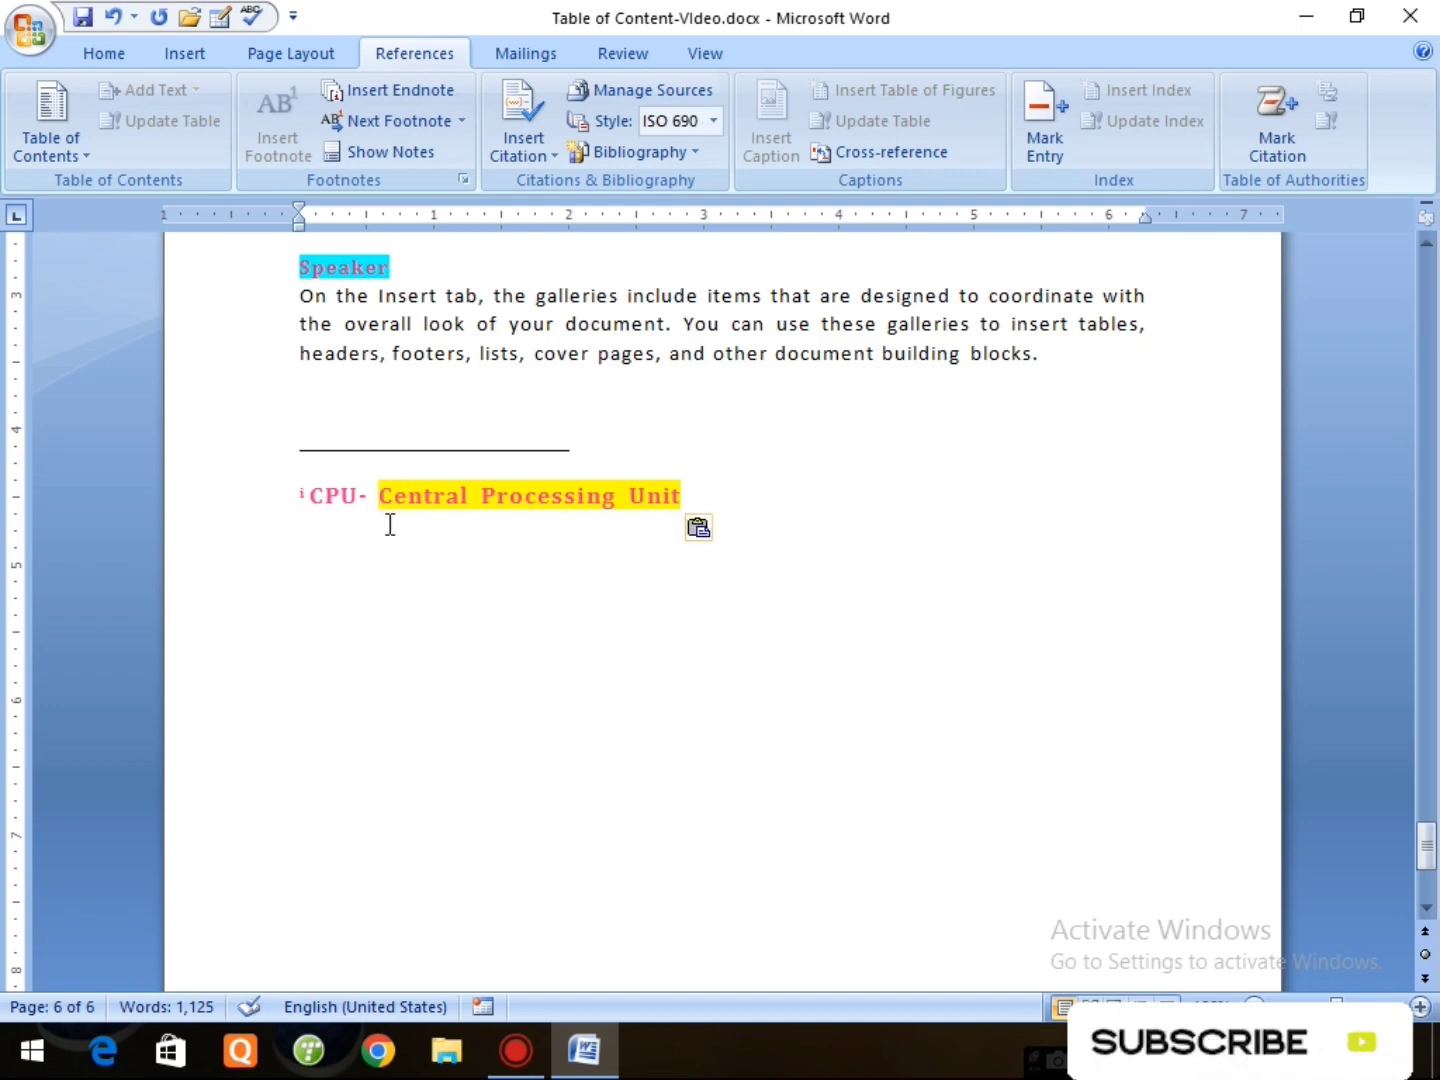
key(Return)
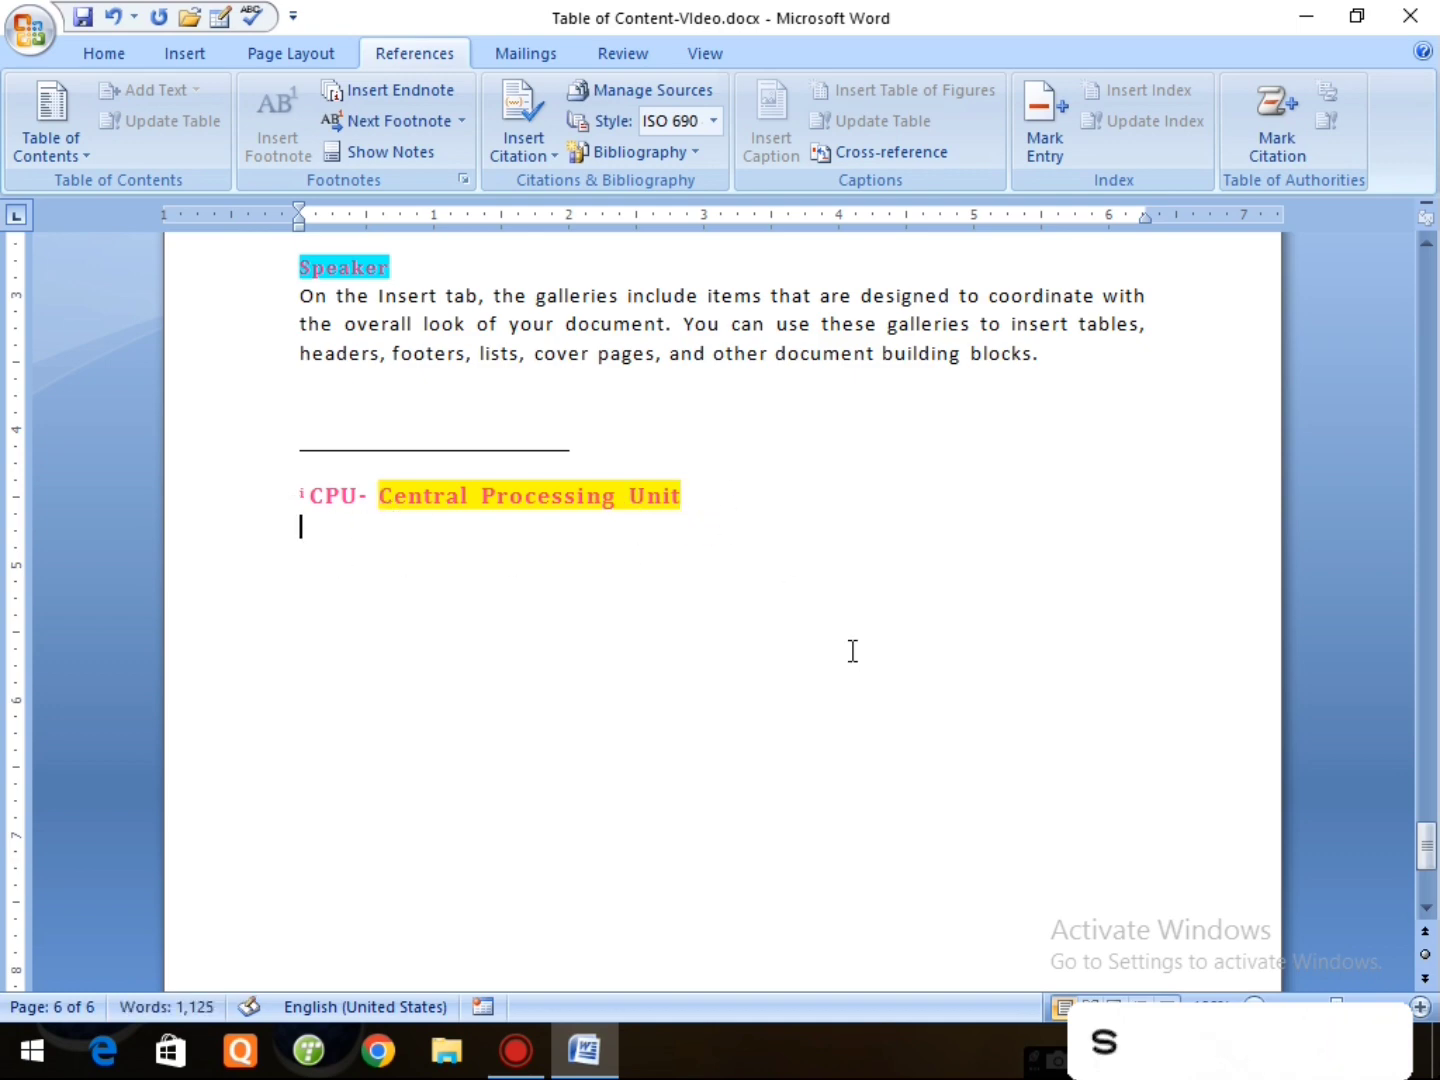
Step: Insert an endnote for the highlighted word HP in the first Monitor paragraph, with the text "HP- Hewlett Packard"
scroll(852, 650, up, 4)
drag(1432, 832, 1426, 548)
double_click(488, 477)
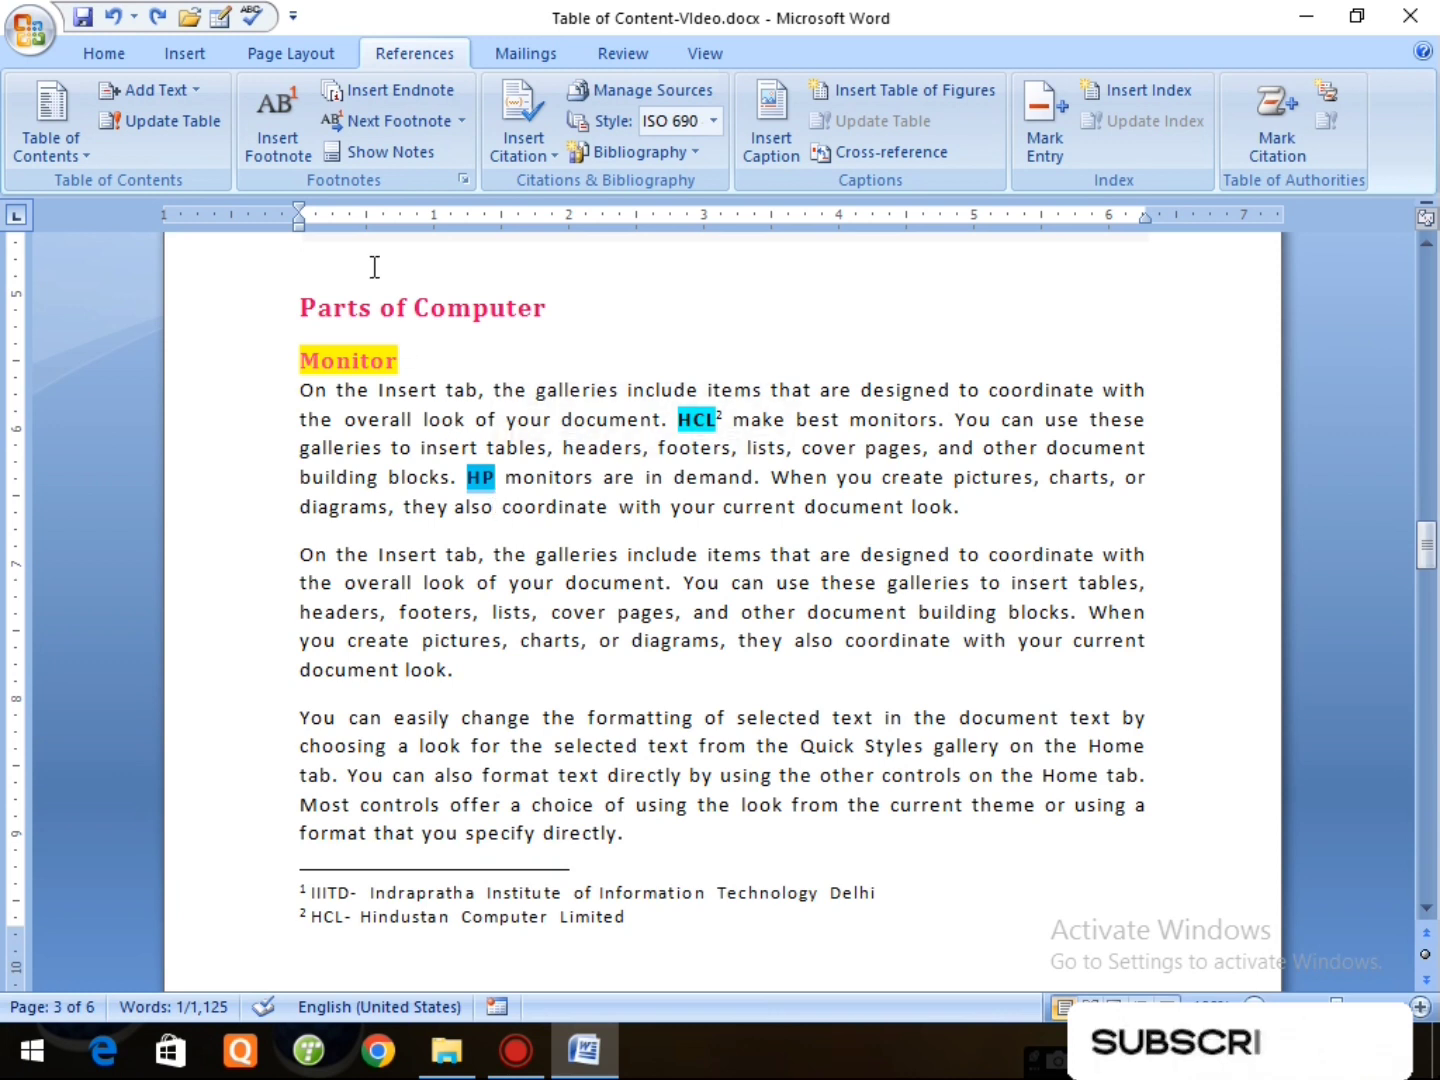
click(407, 93)
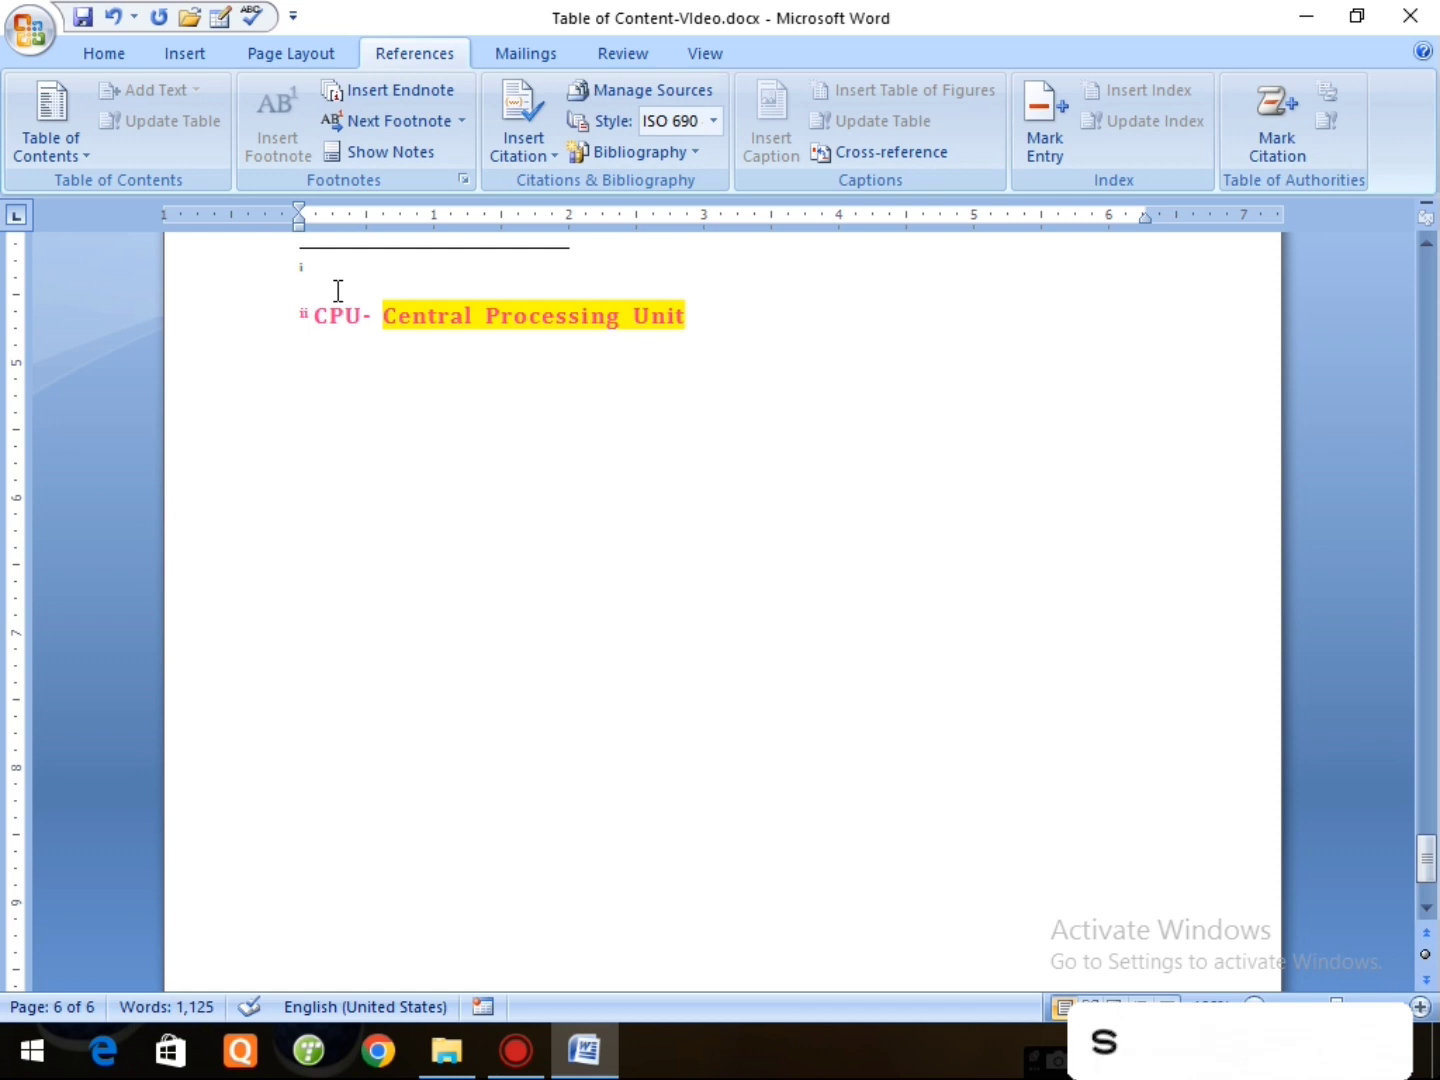
text(HP)
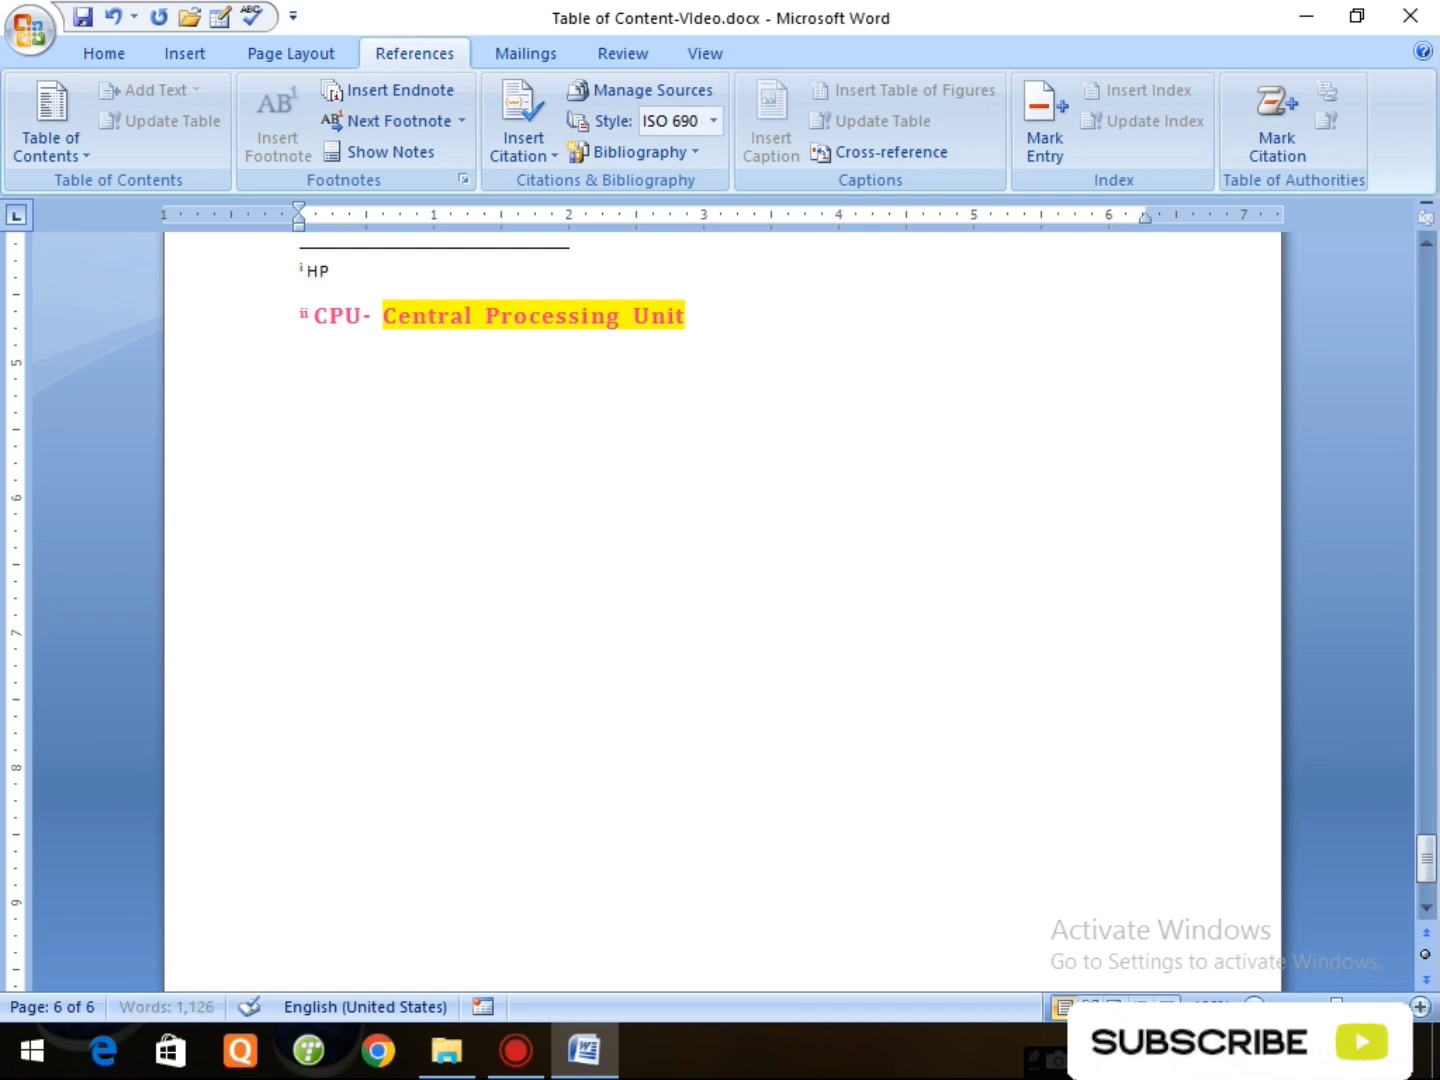
text(-)
text(Hewlett Packard)
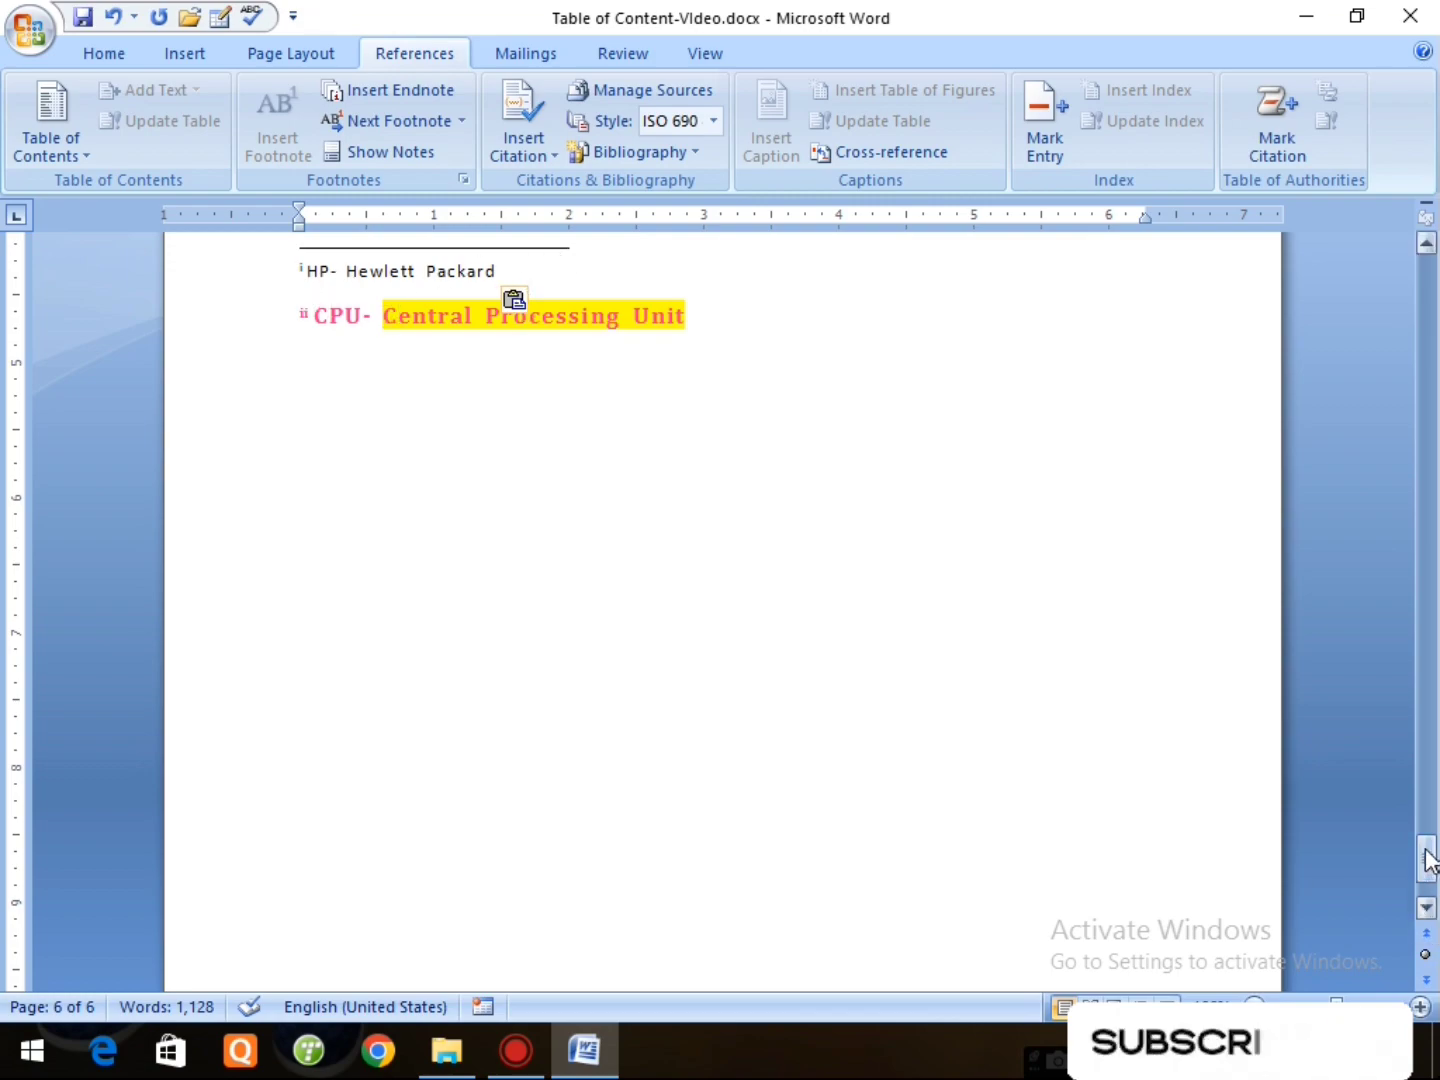
Step: Examine the note reference marks beside IIITD, HCL and HP in the body text on page 3 and the notes attached to them
drag(1426, 858, 1432, 512)
scroll(450, 469, up, 2)
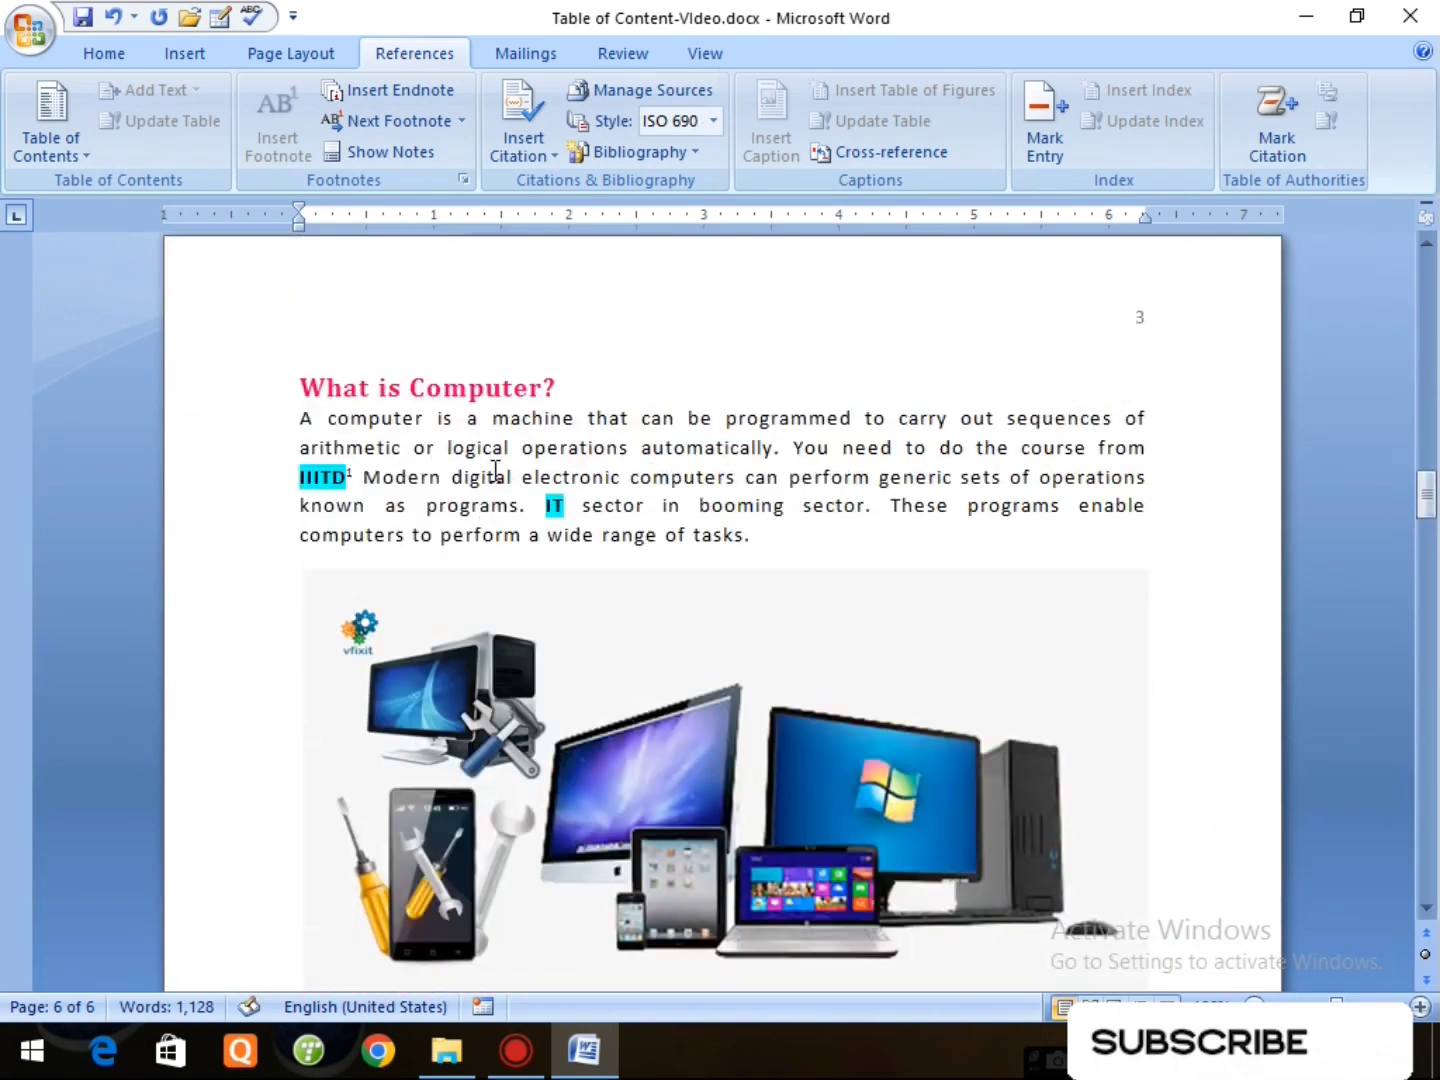
scroll(492, 469, down, 5)
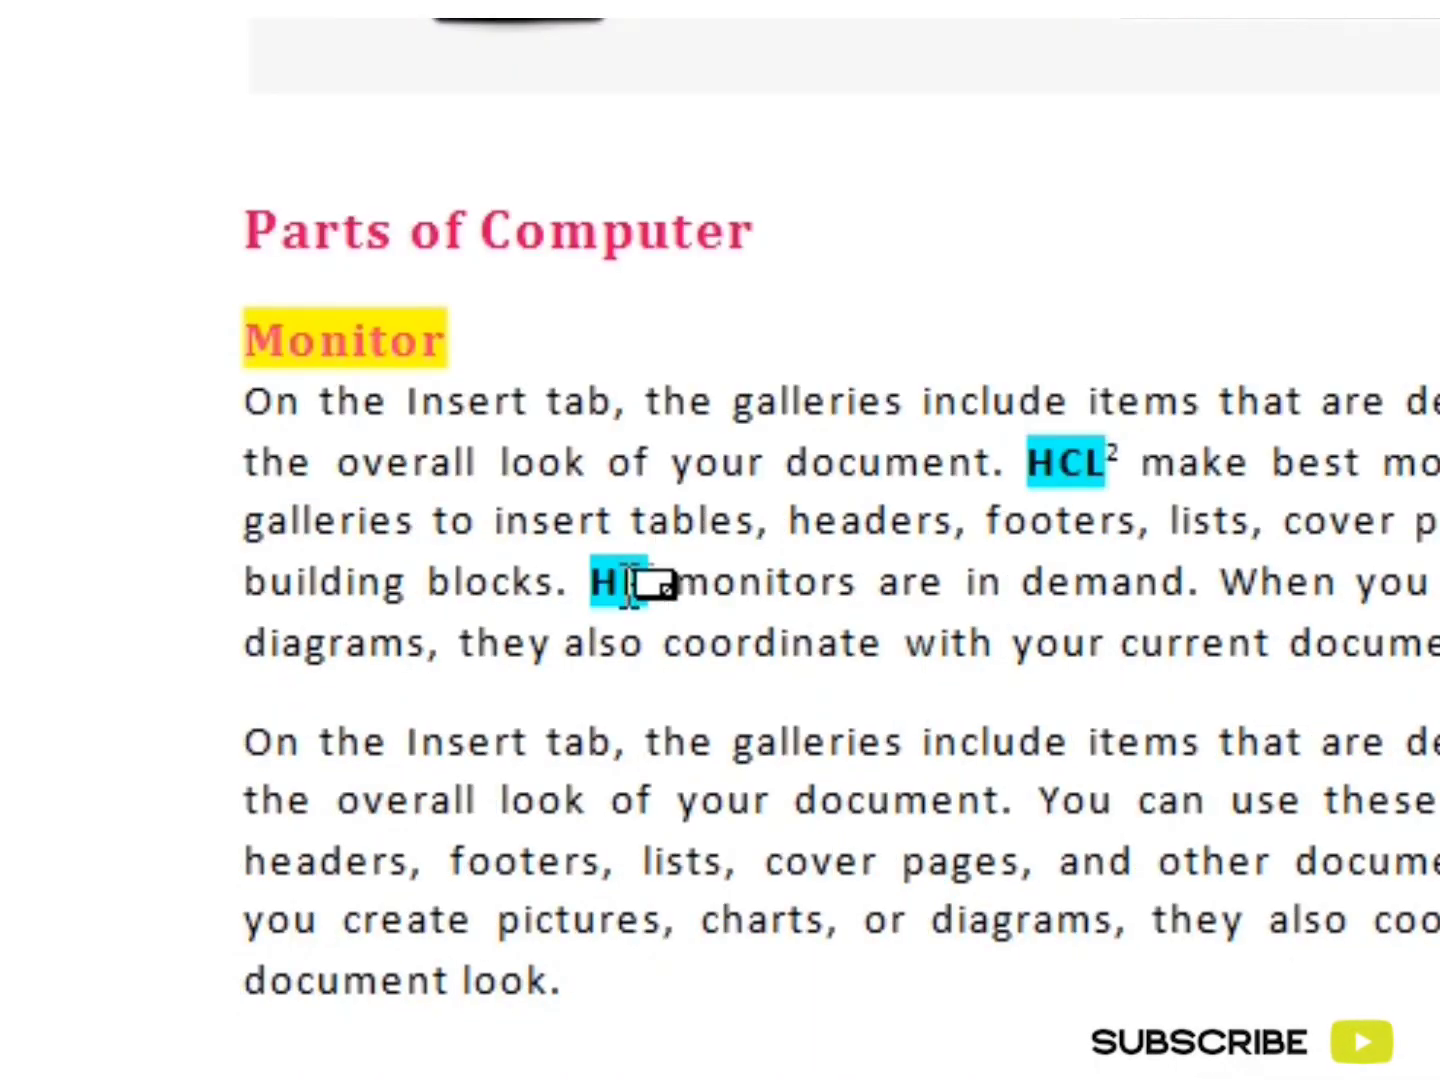
mouse_move(491, 758)
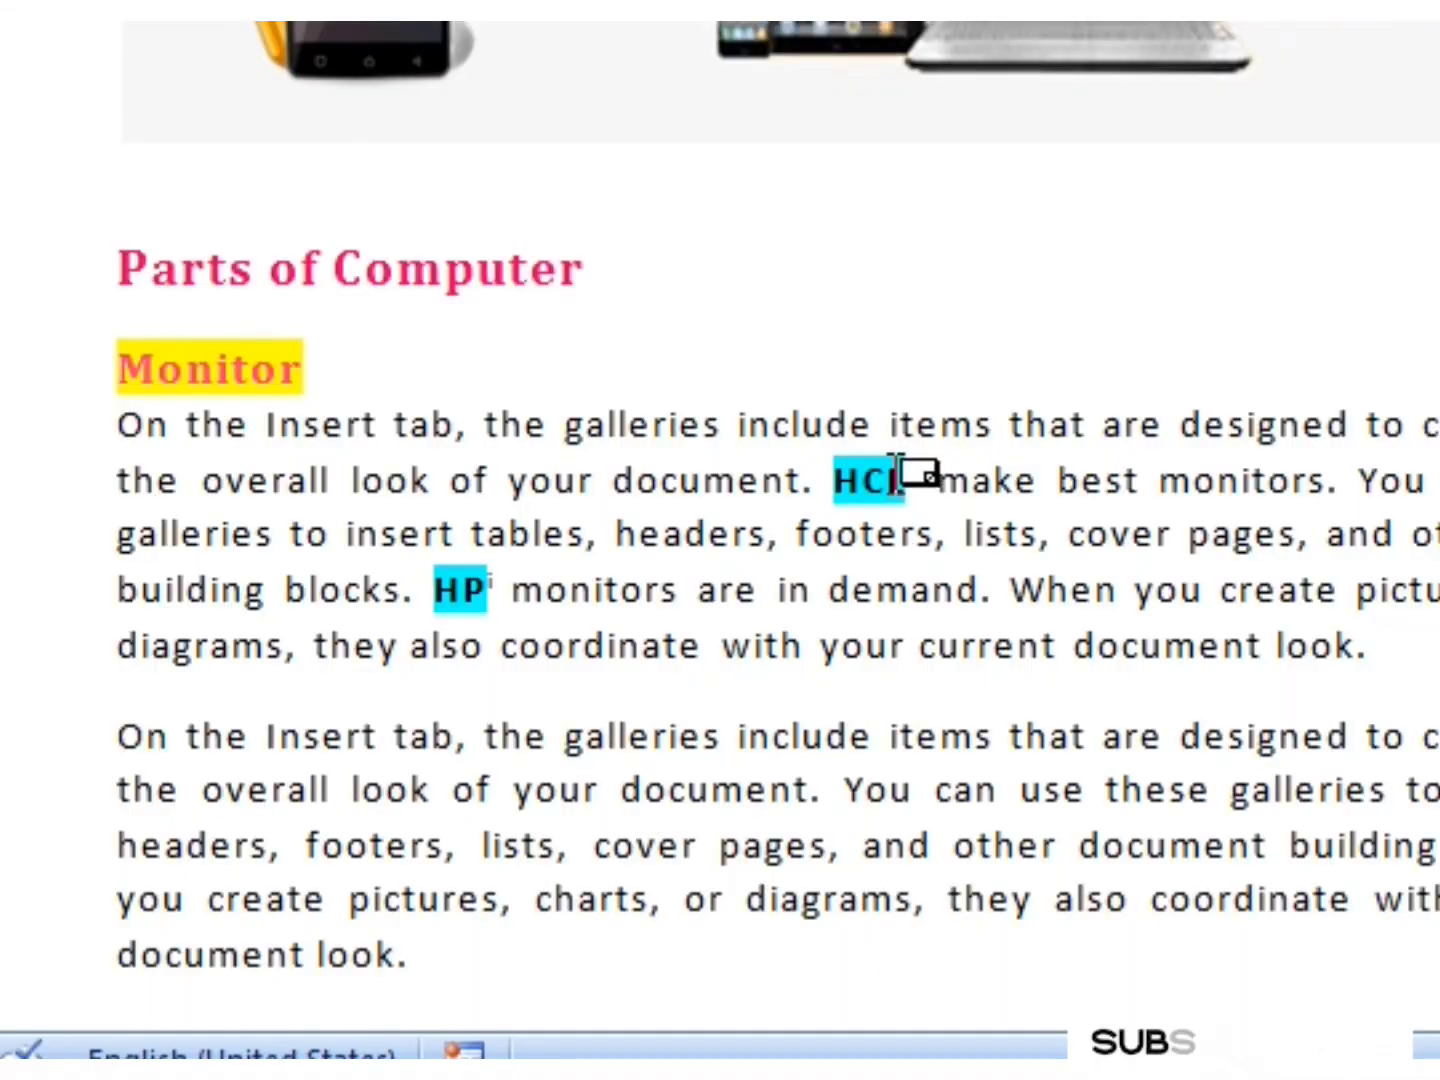
mouse_move(716, 694)
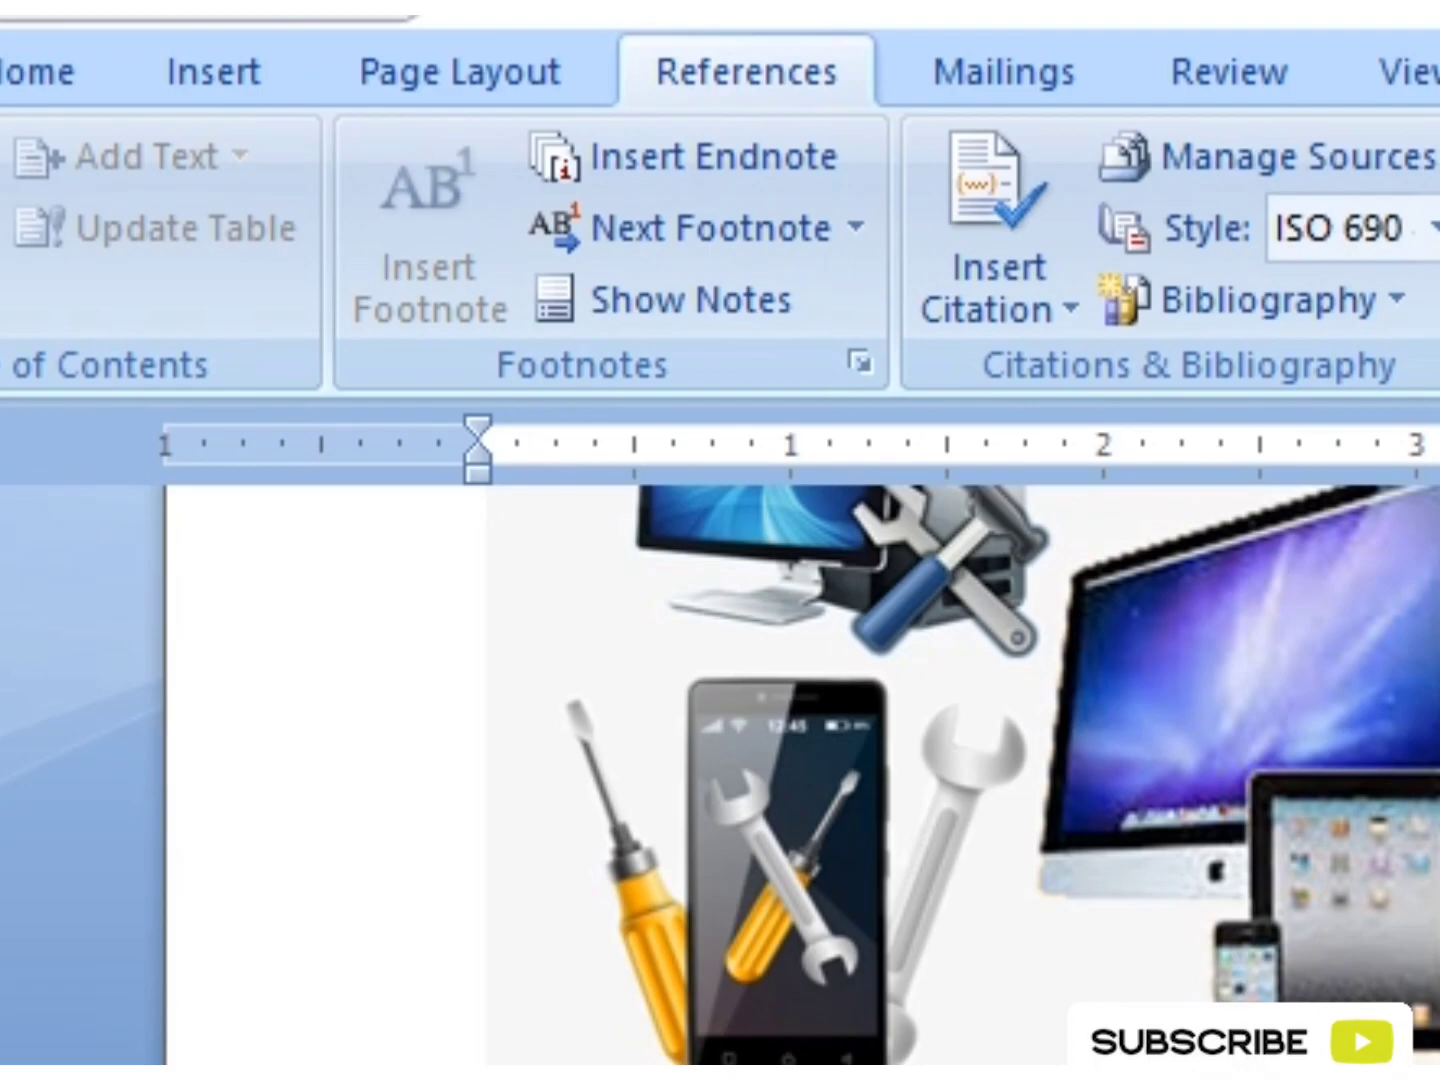
mouse_move(712, 700)
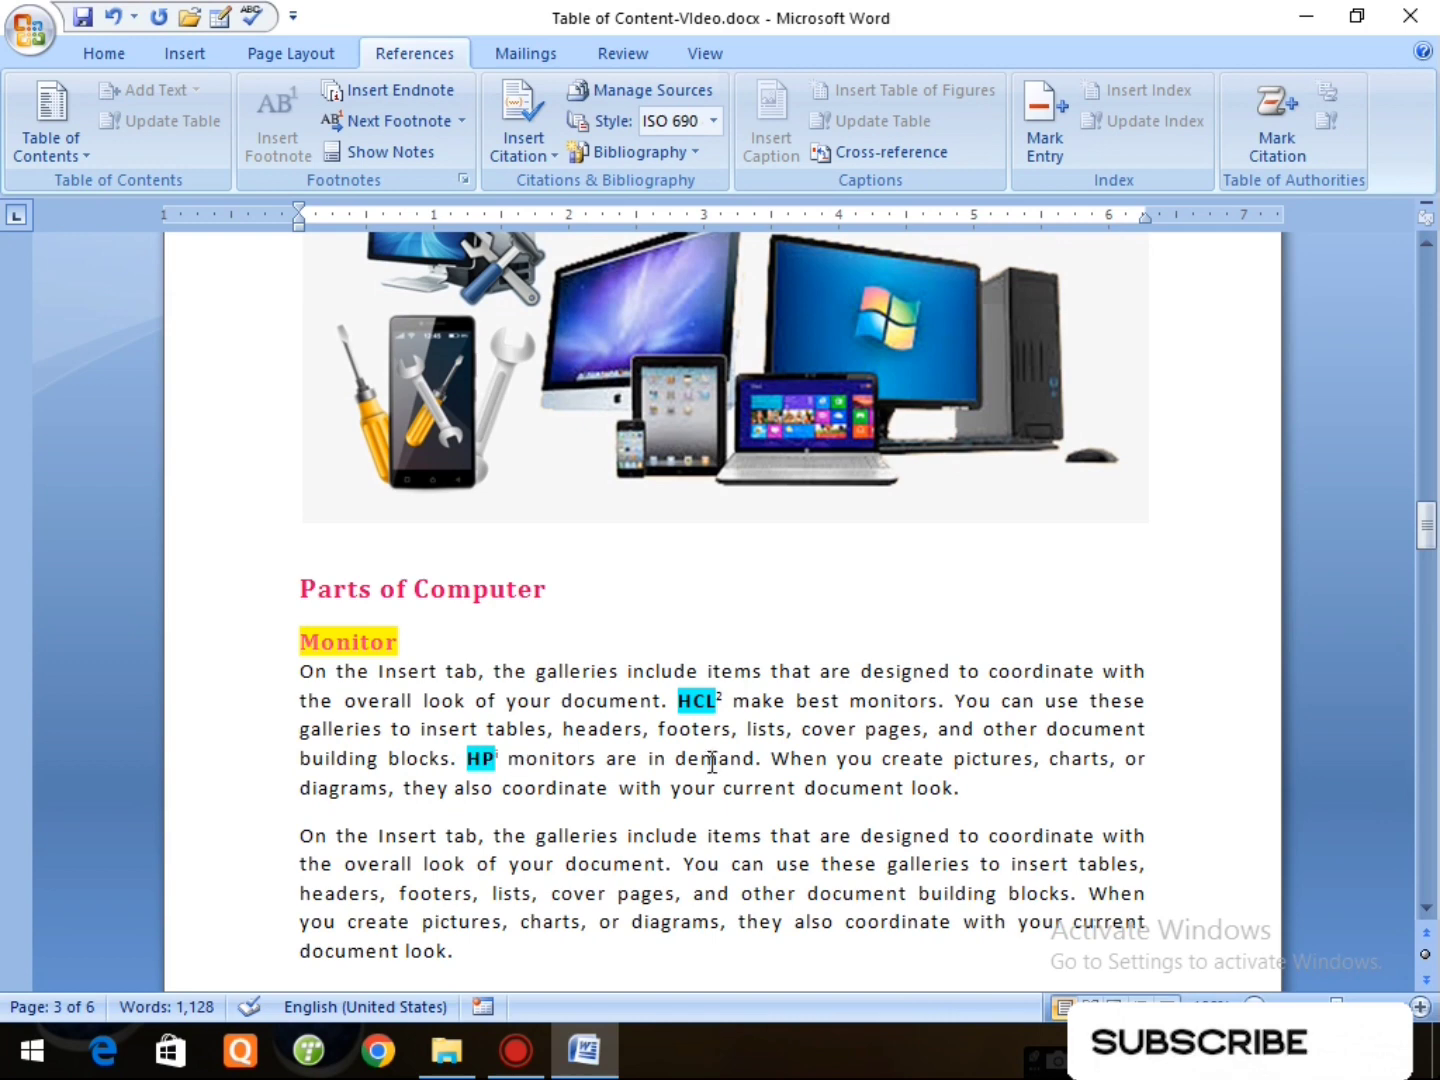
drag(304, 677, 958, 790)
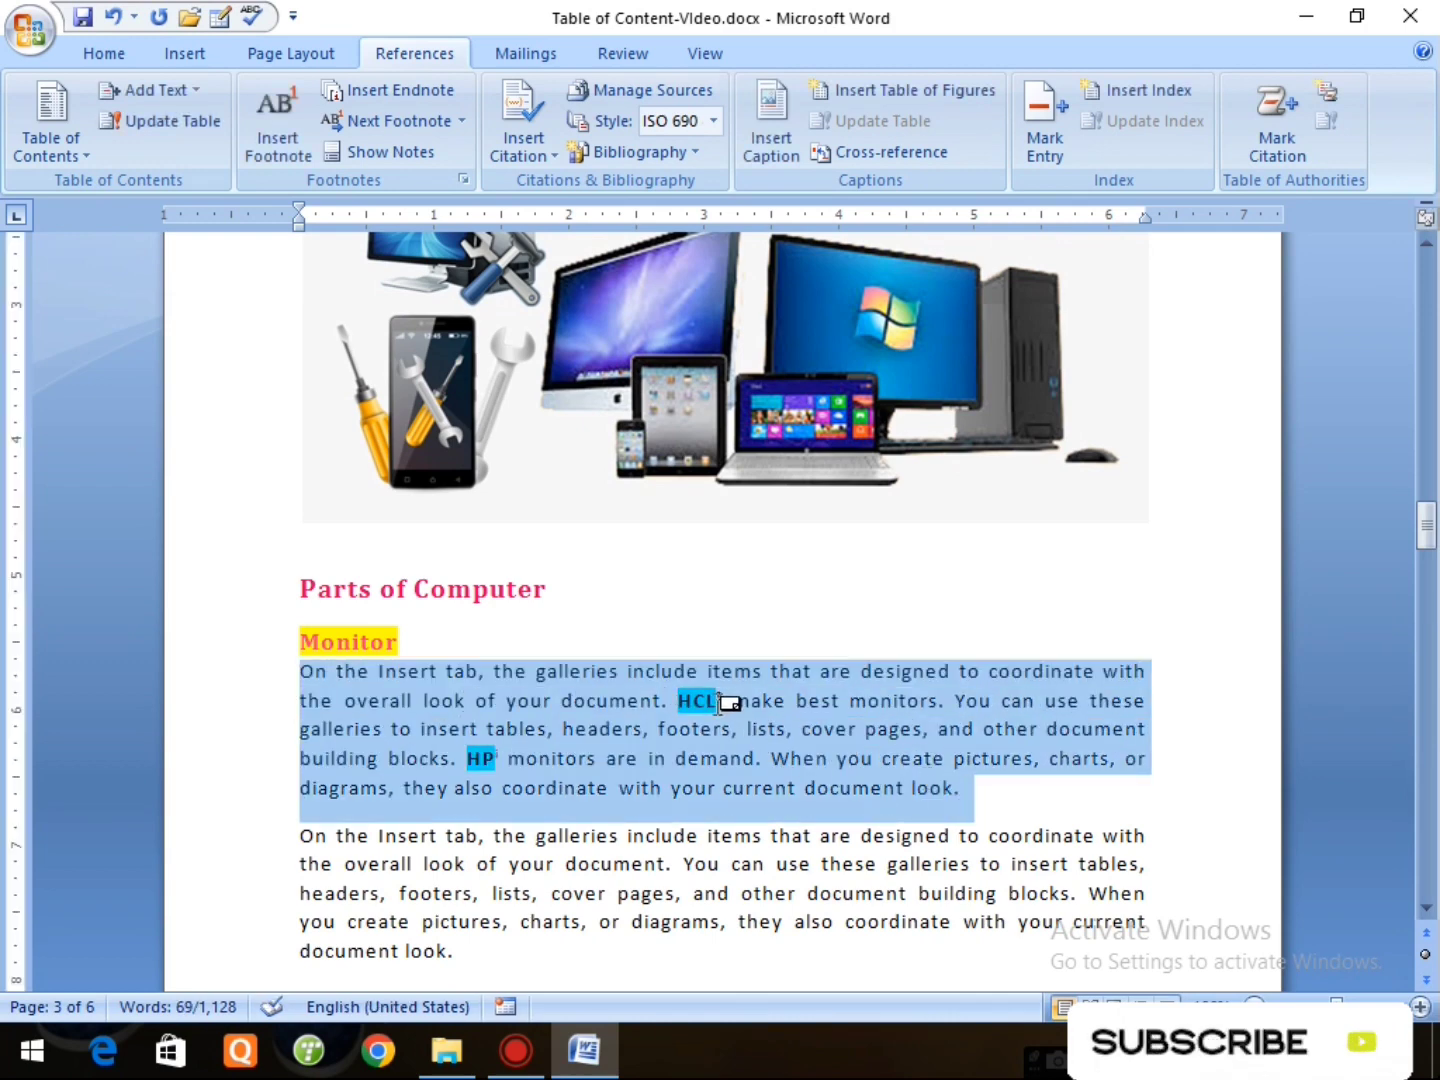
click(715, 705)
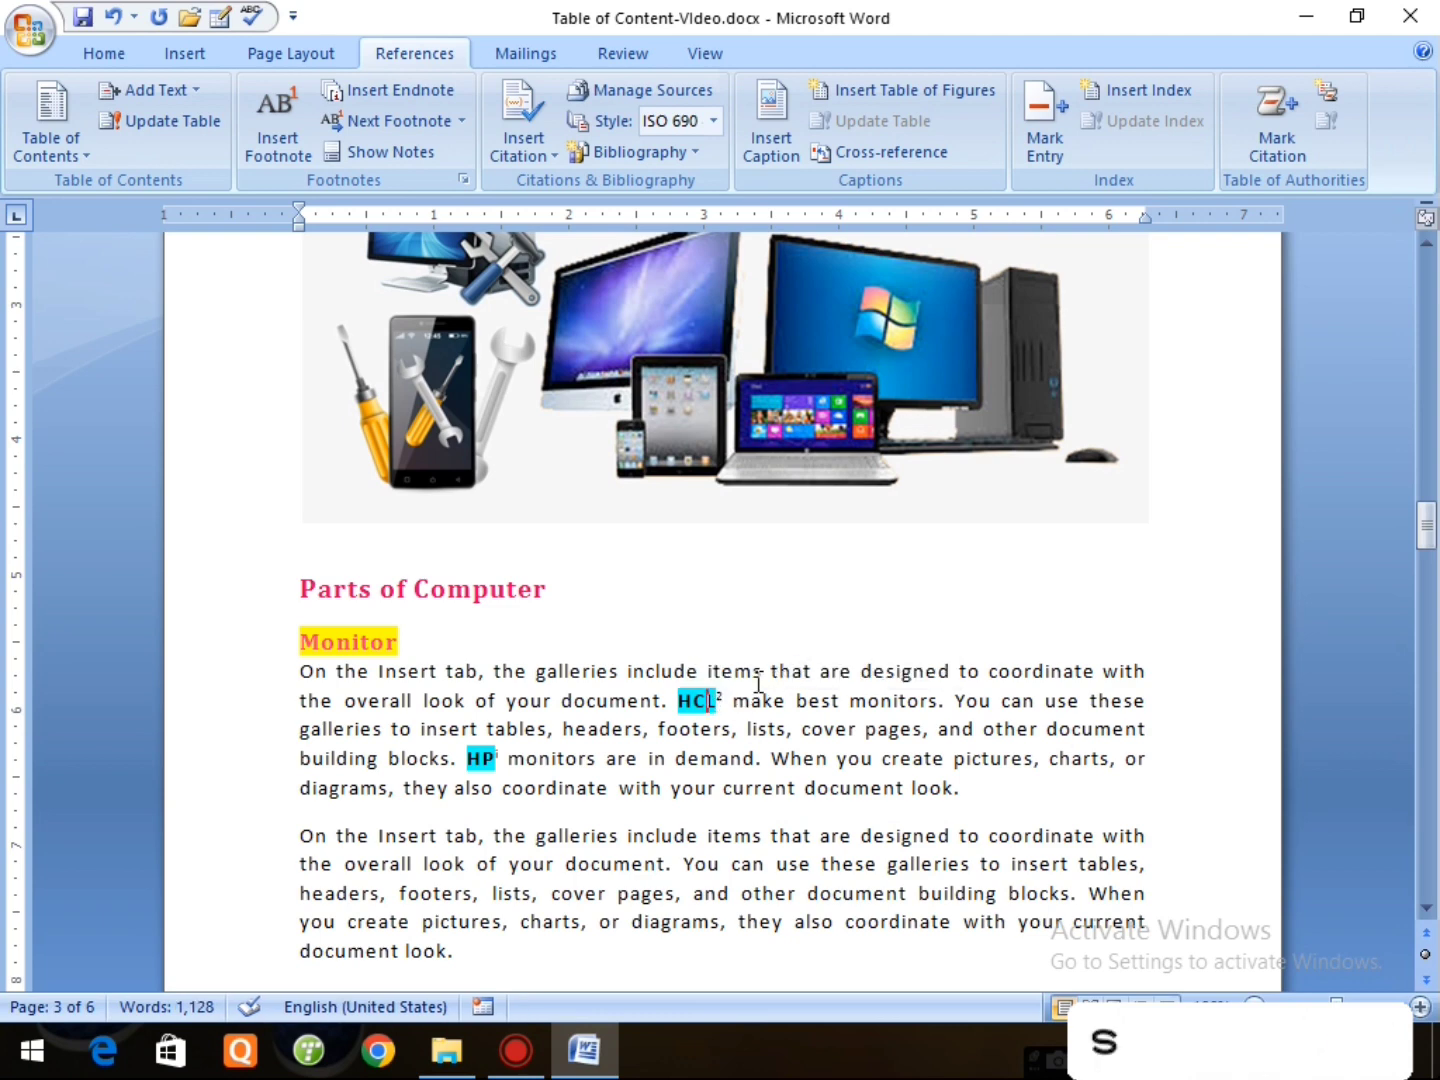
Step: Go from the "What is Computer?" paragraph to the next footnote reference, beside HCL, and try to advance to another footnote
scroll(598, 765, up, 6)
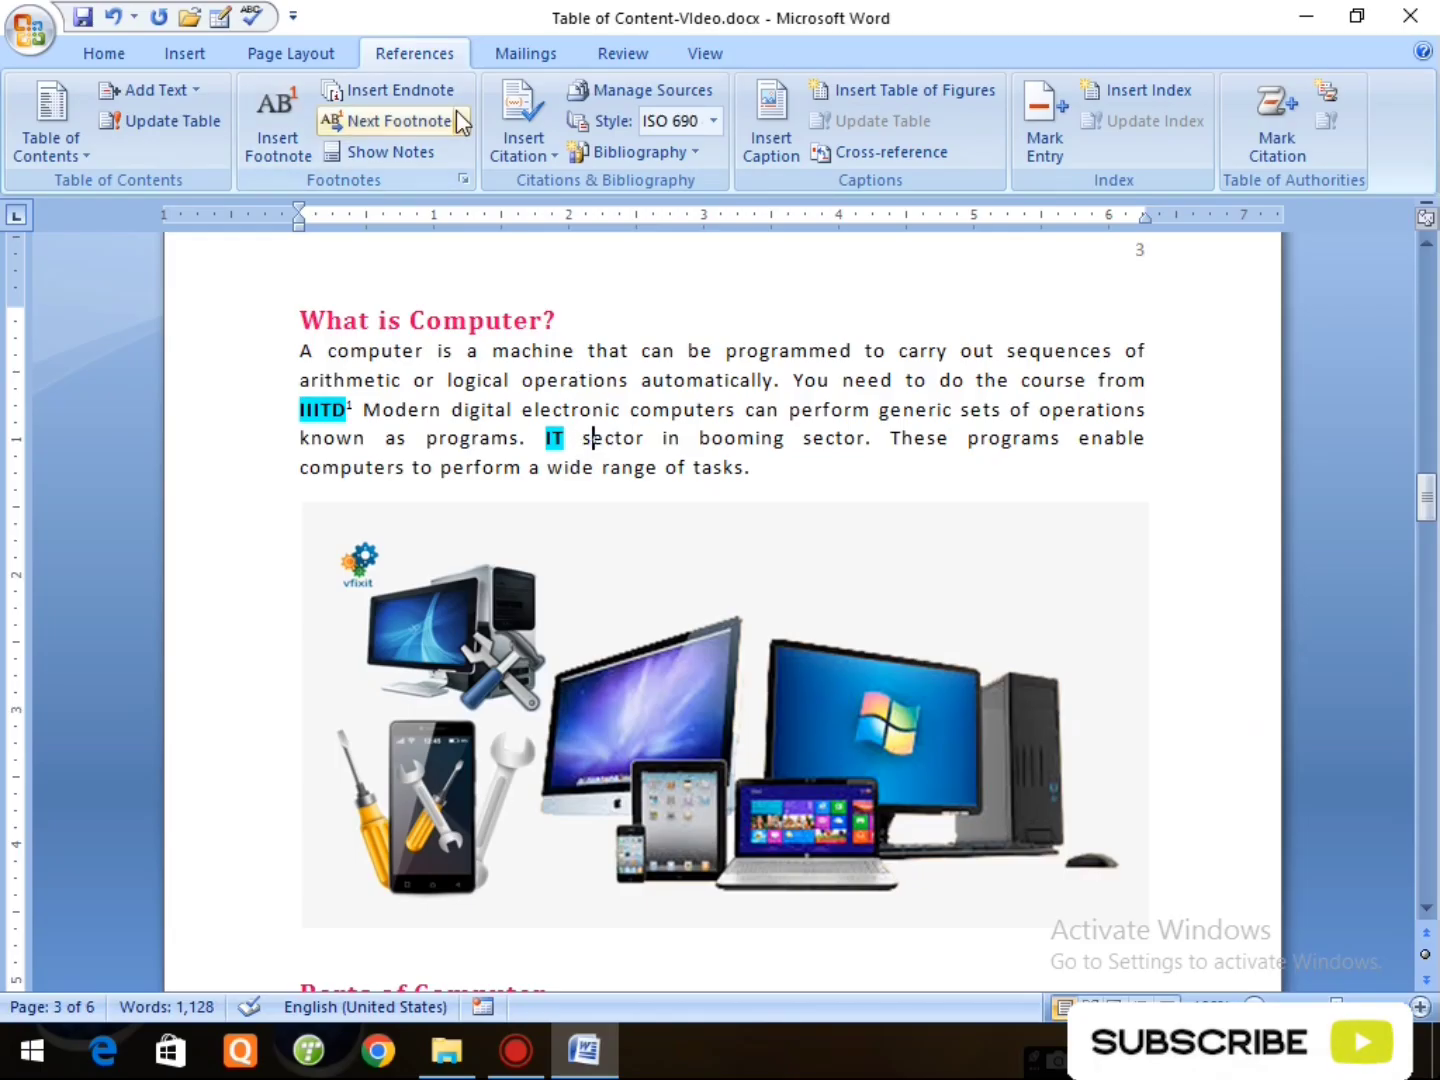
click(462, 119)
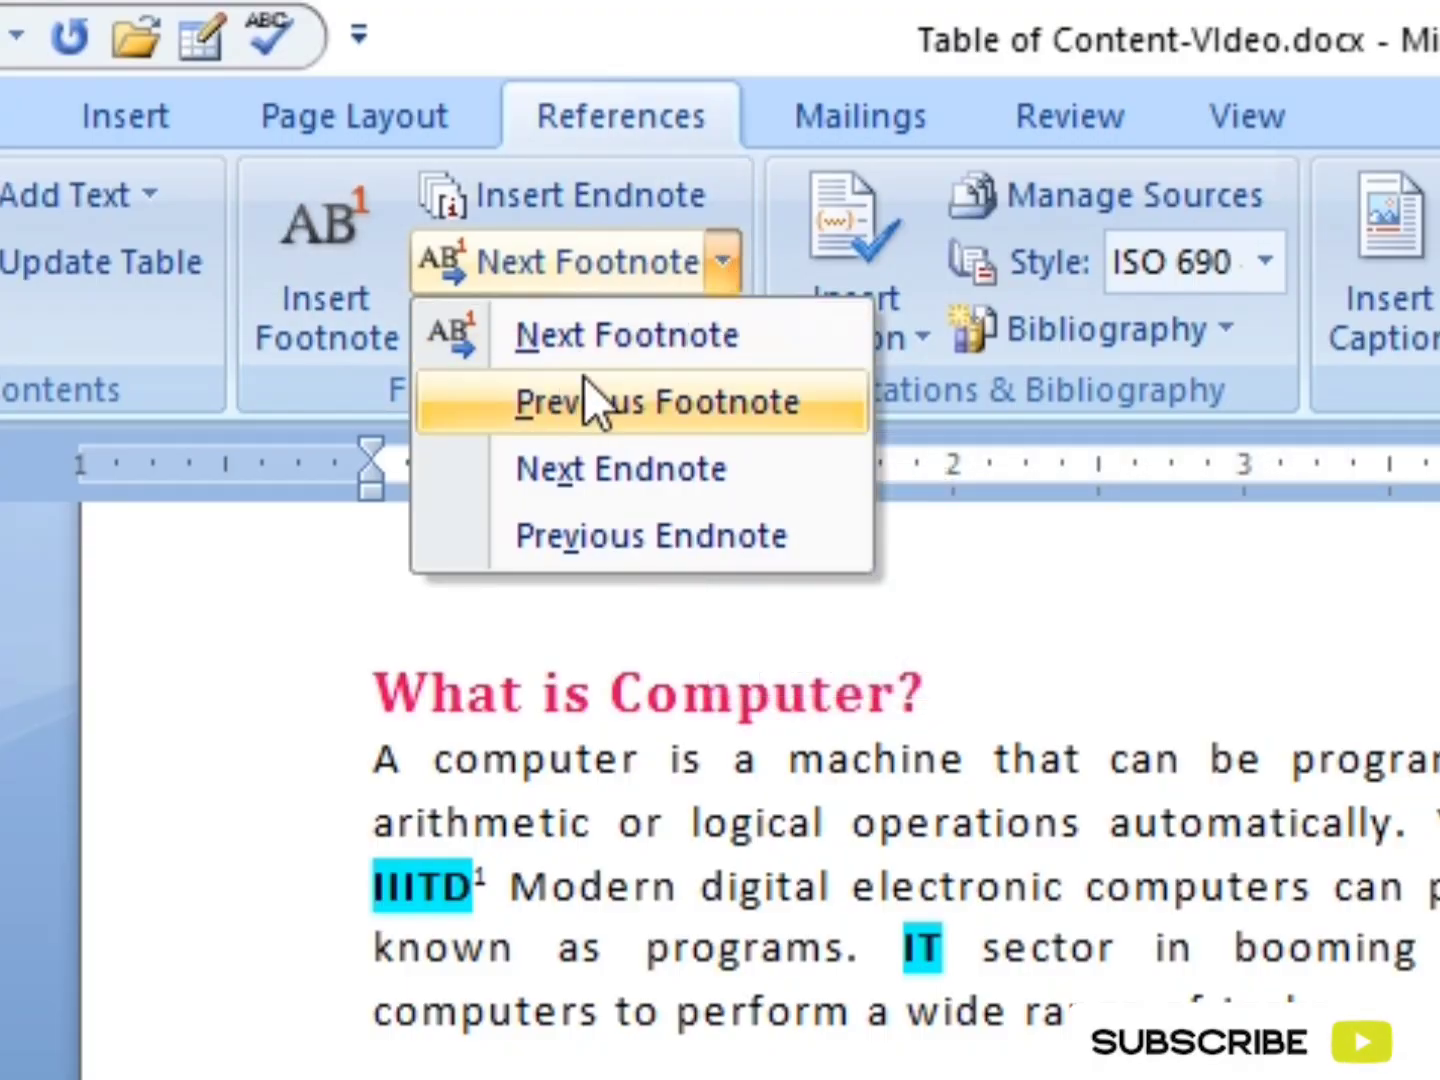
click(630, 335)
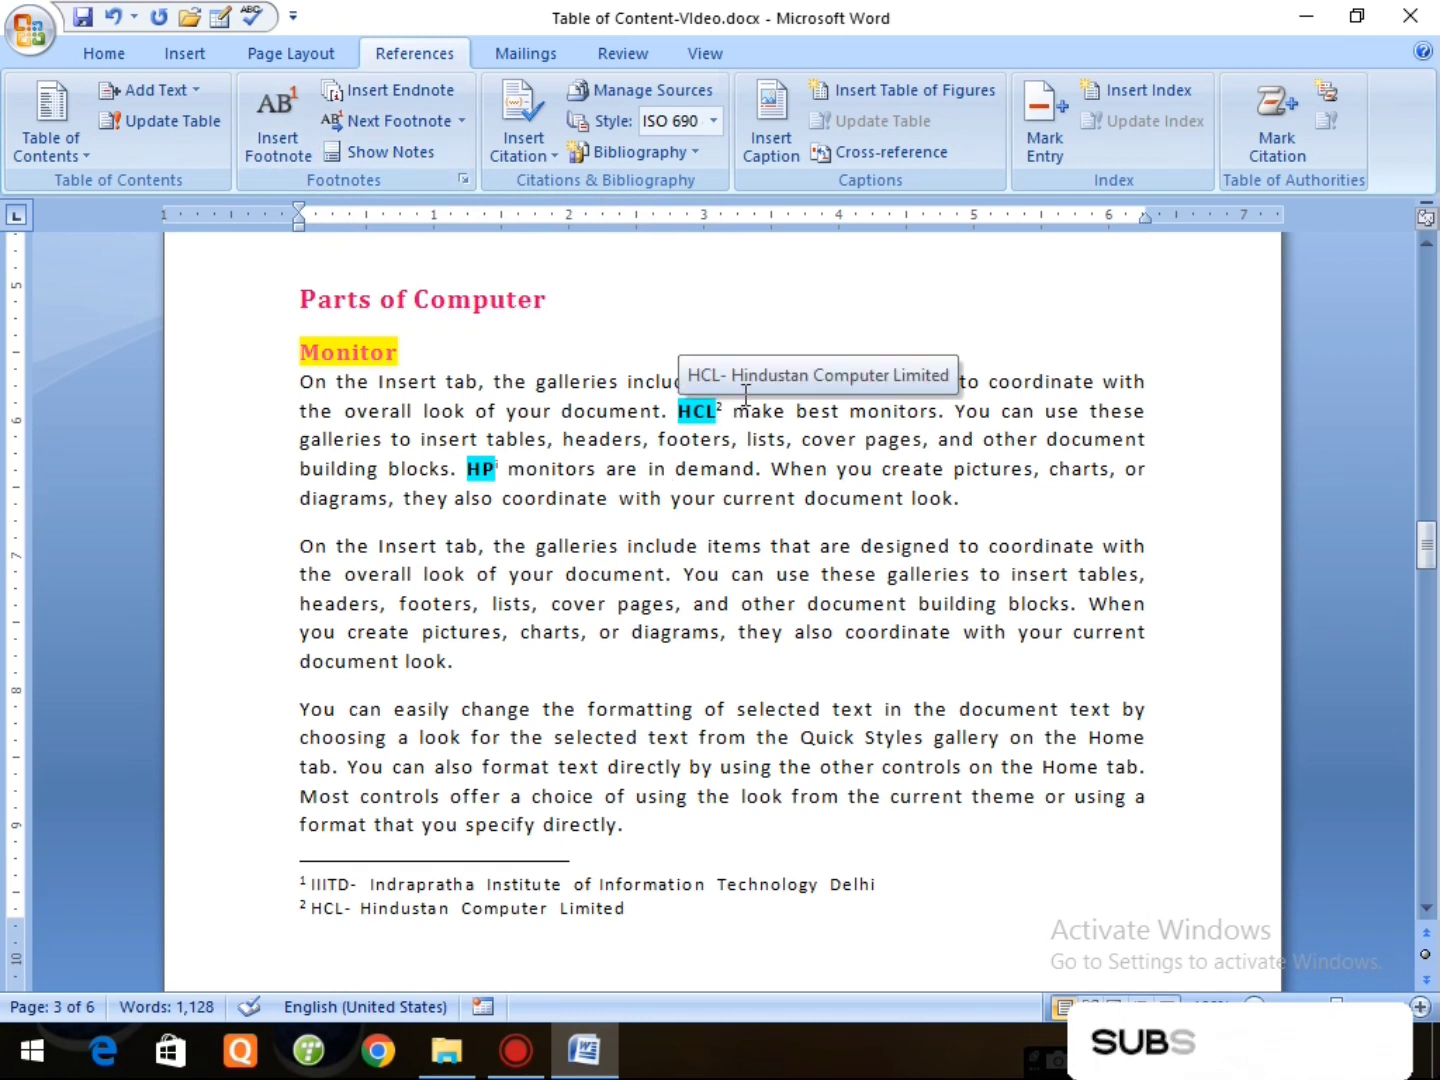
click(462, 121)
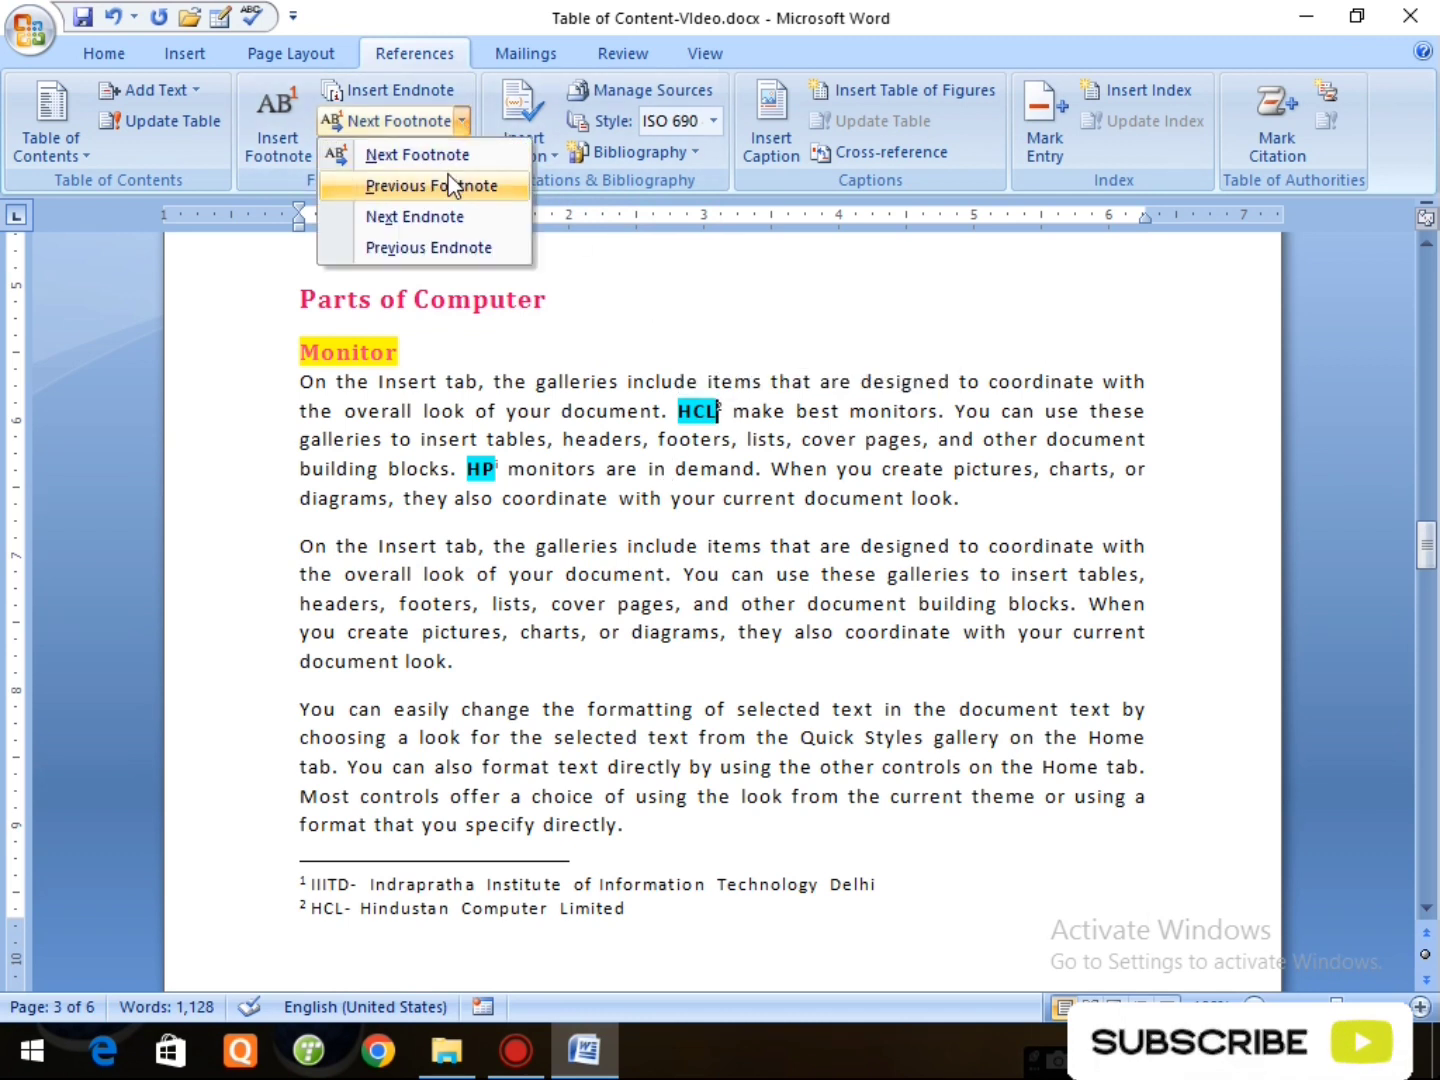
click(360, 154)
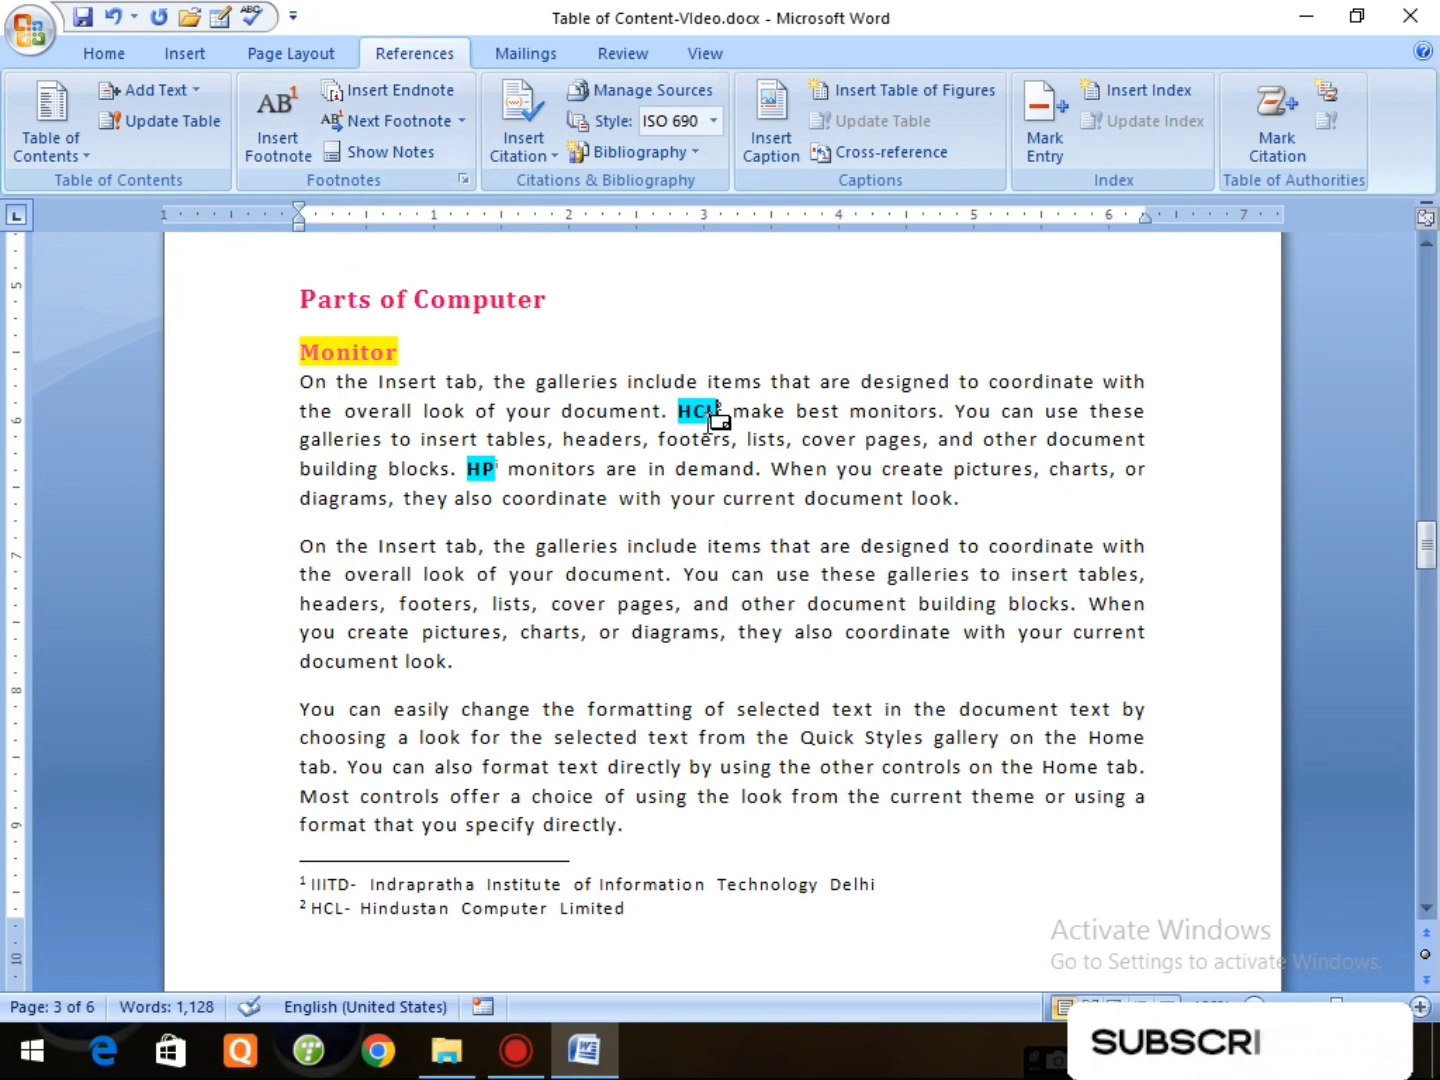
Step: Go back to the previous footnote reference beside IIITD, and return to the next one beside HCL
click(462, 121)
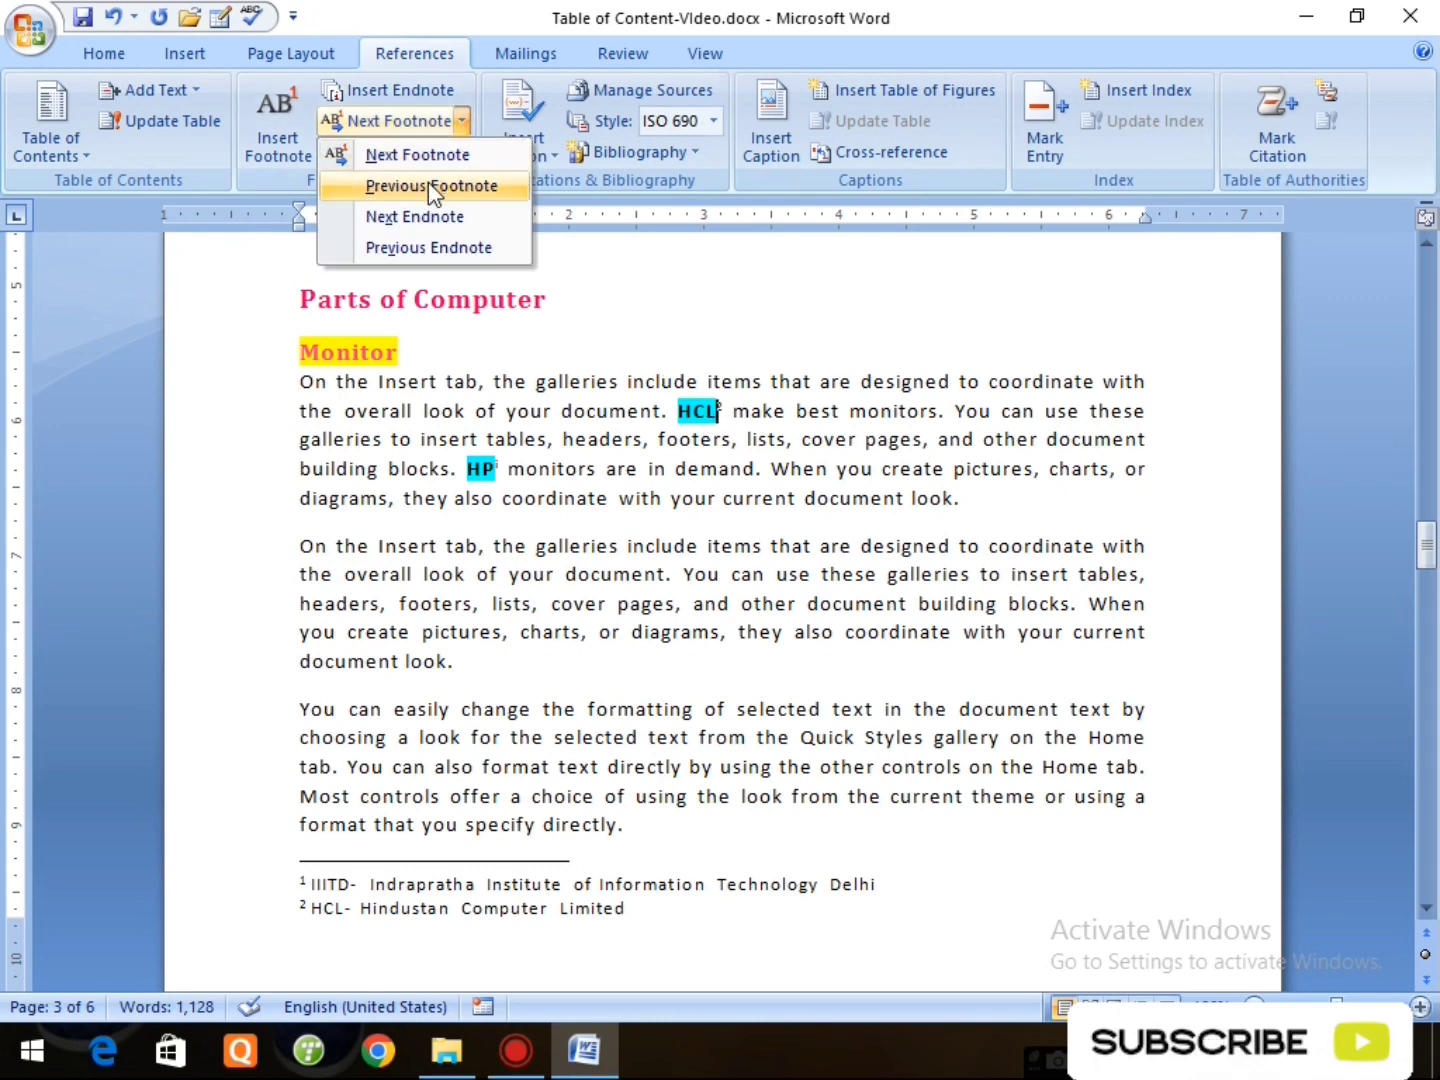
click(428, 182)
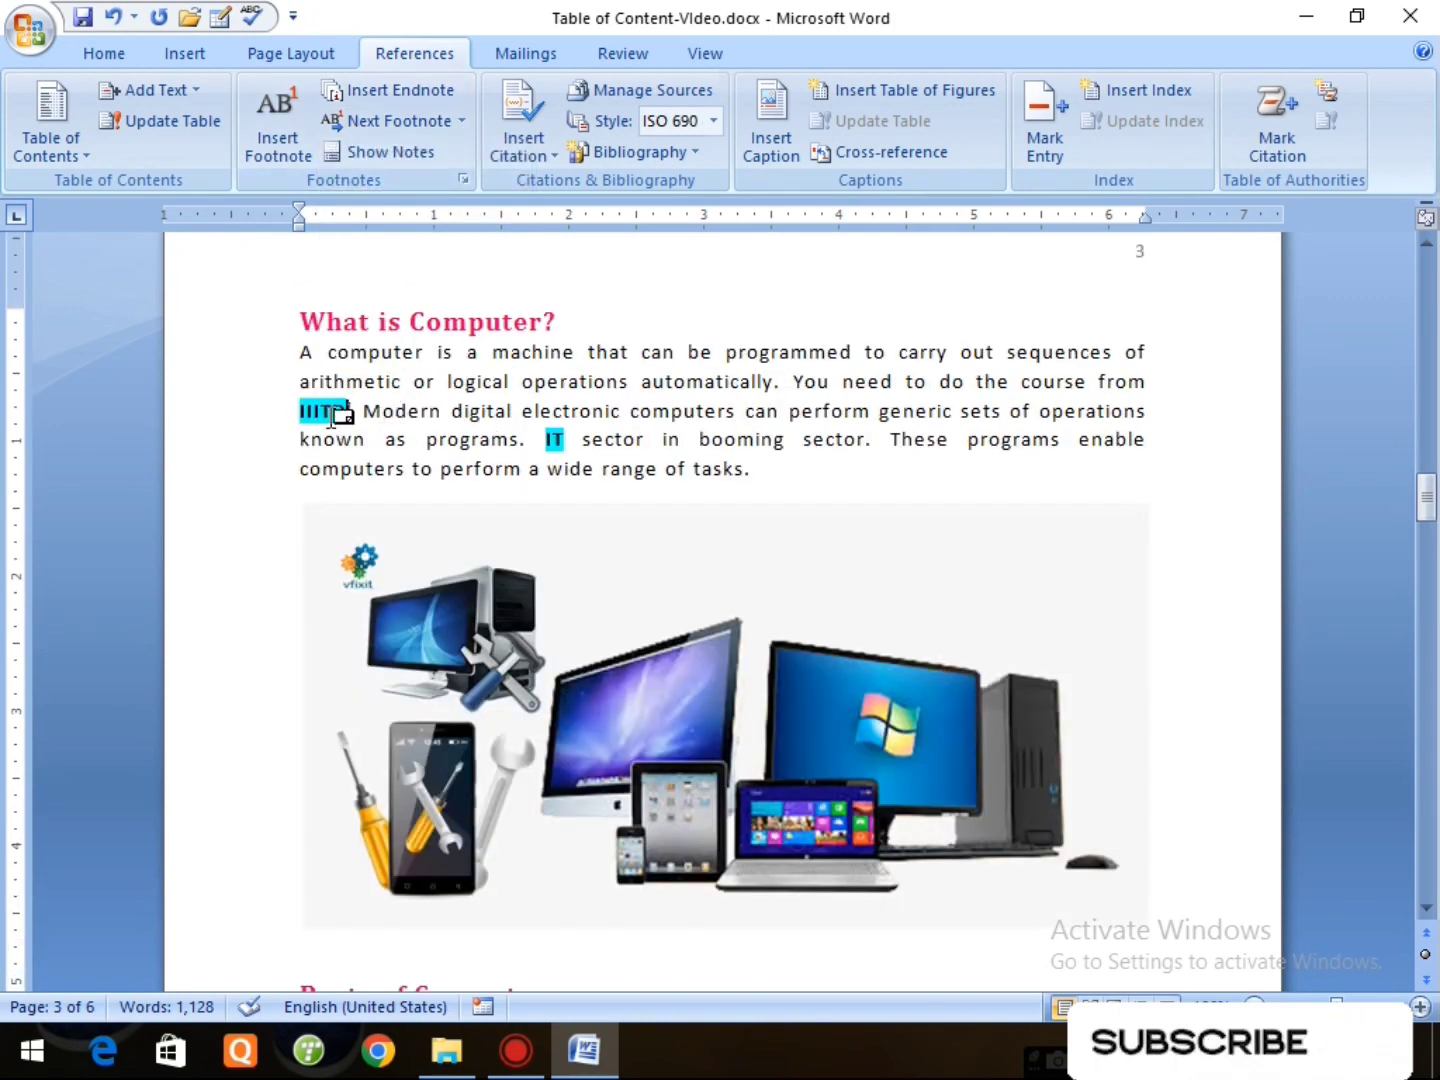
click(462, 121)
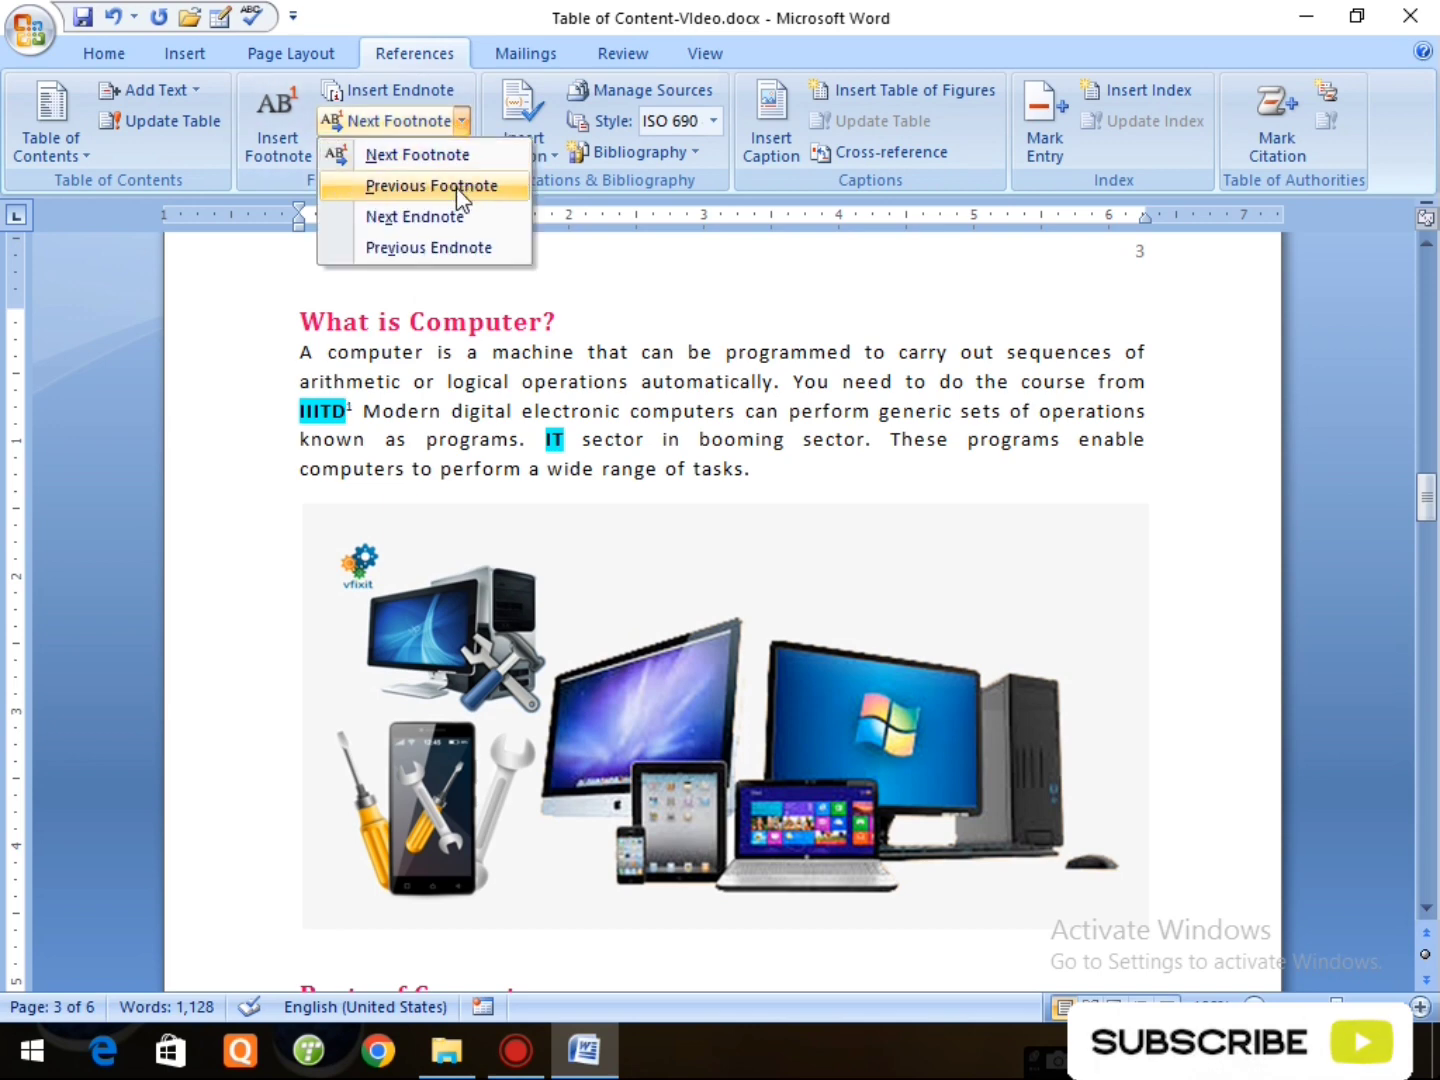
click(417, 155)
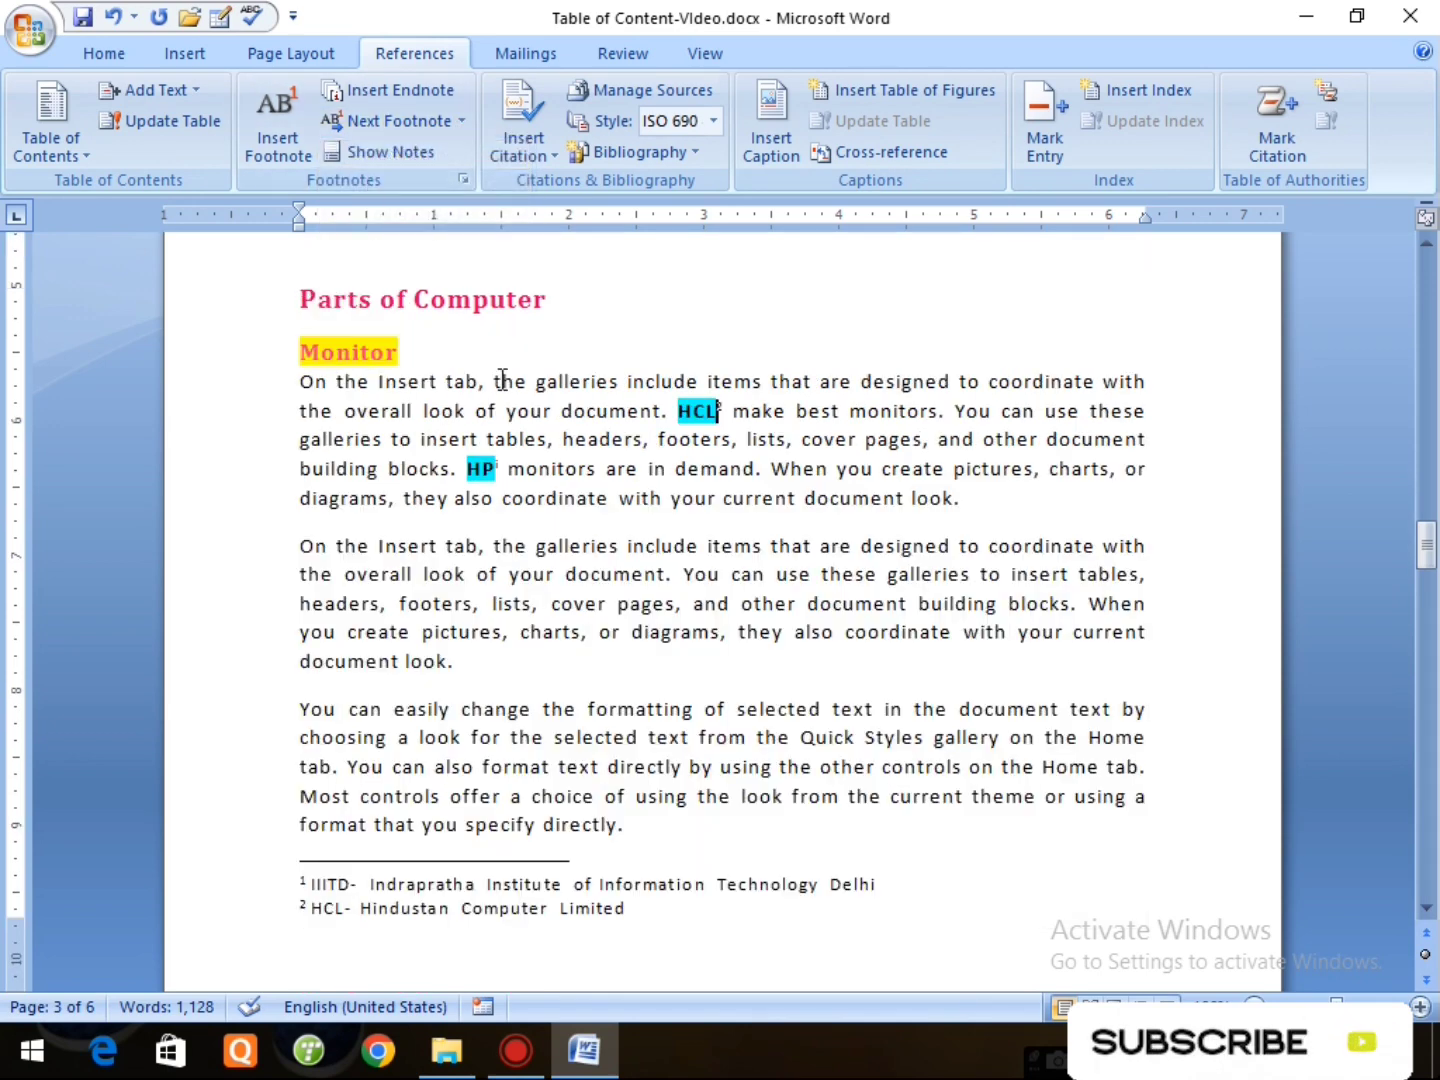
Step: Try to go to the previous endnote from HCL, and go to the next endnote reference, beside HP
click(462, 121)
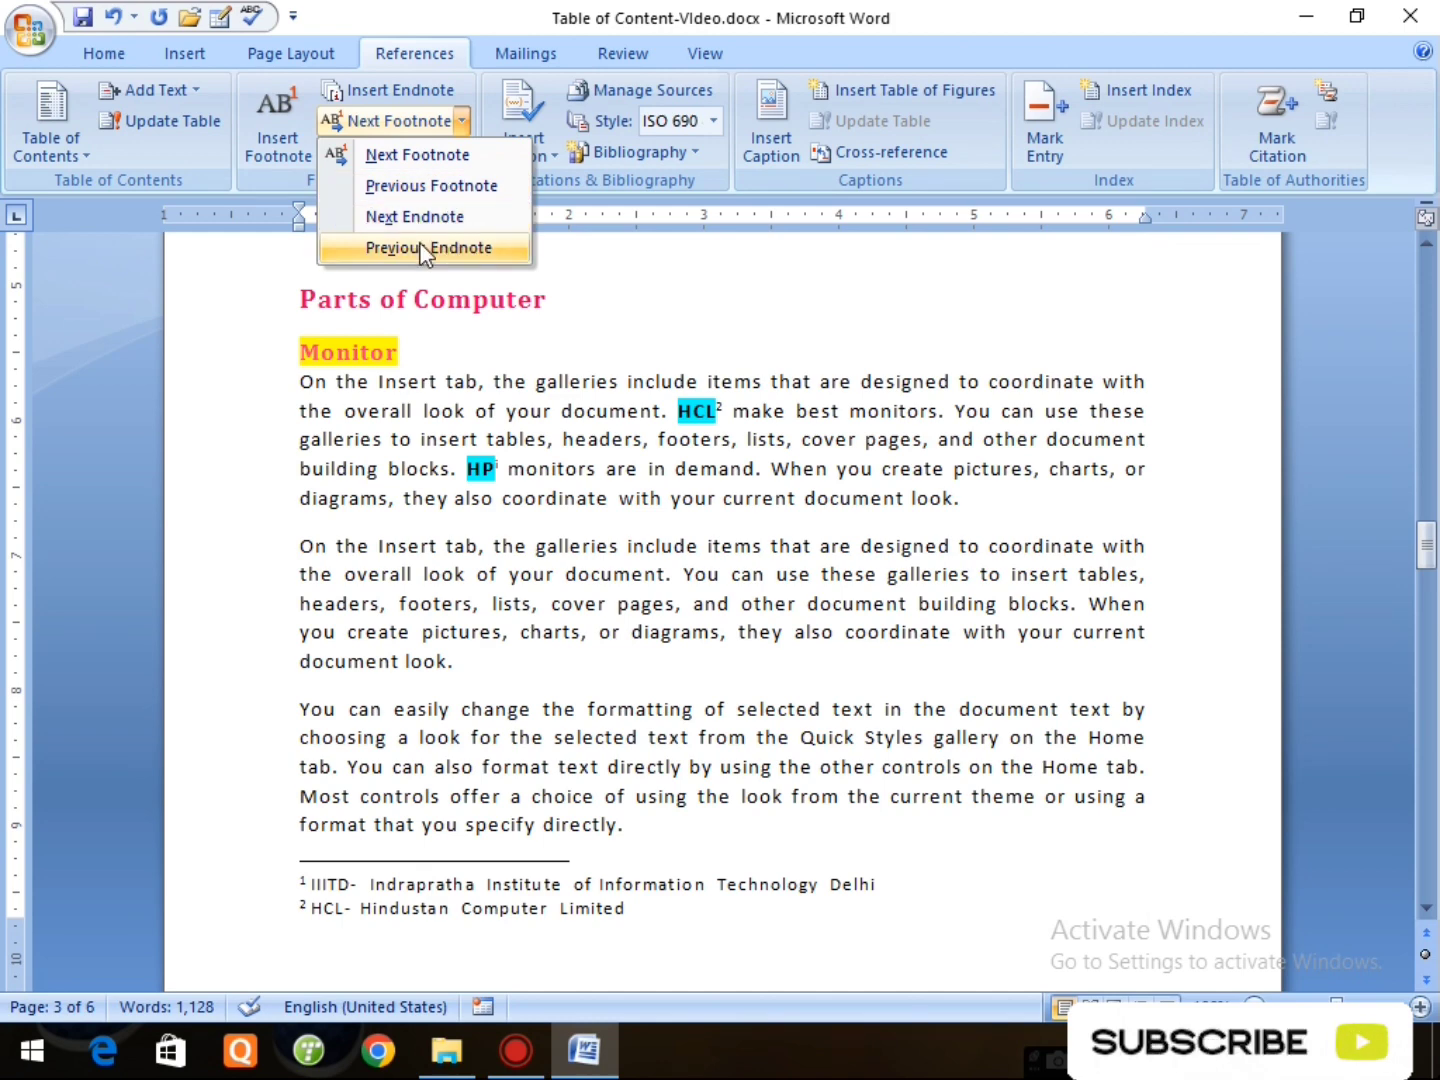
click(421, 247)
click(462, 121)
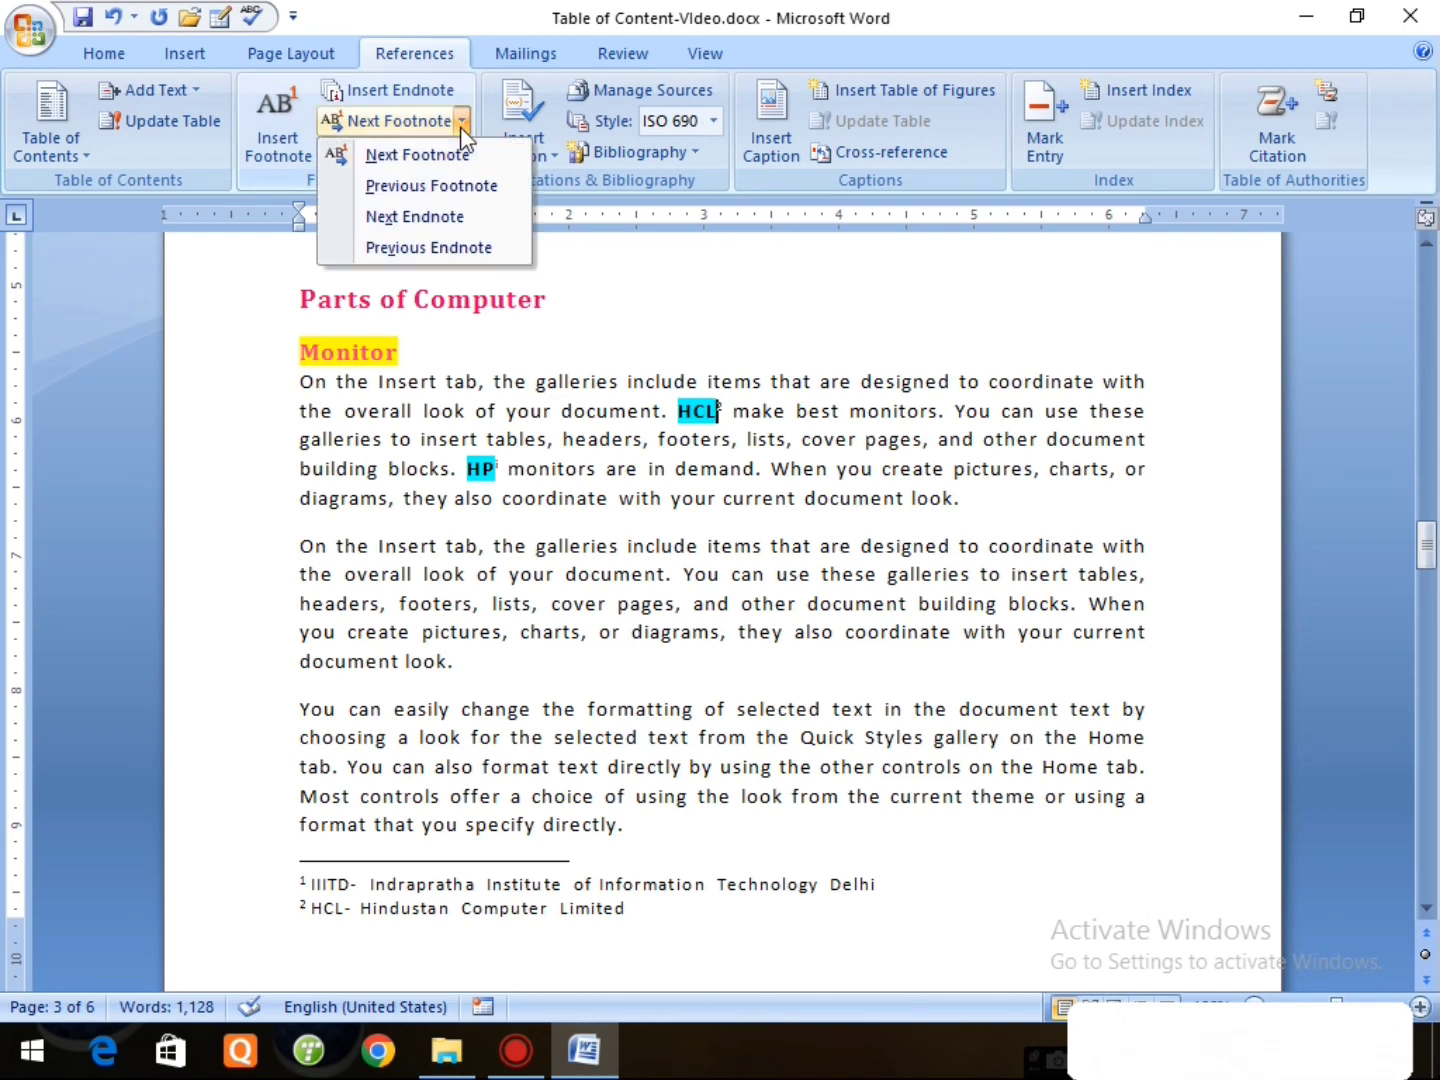
click(427, 217)
drag(497, 407, 486, 410)
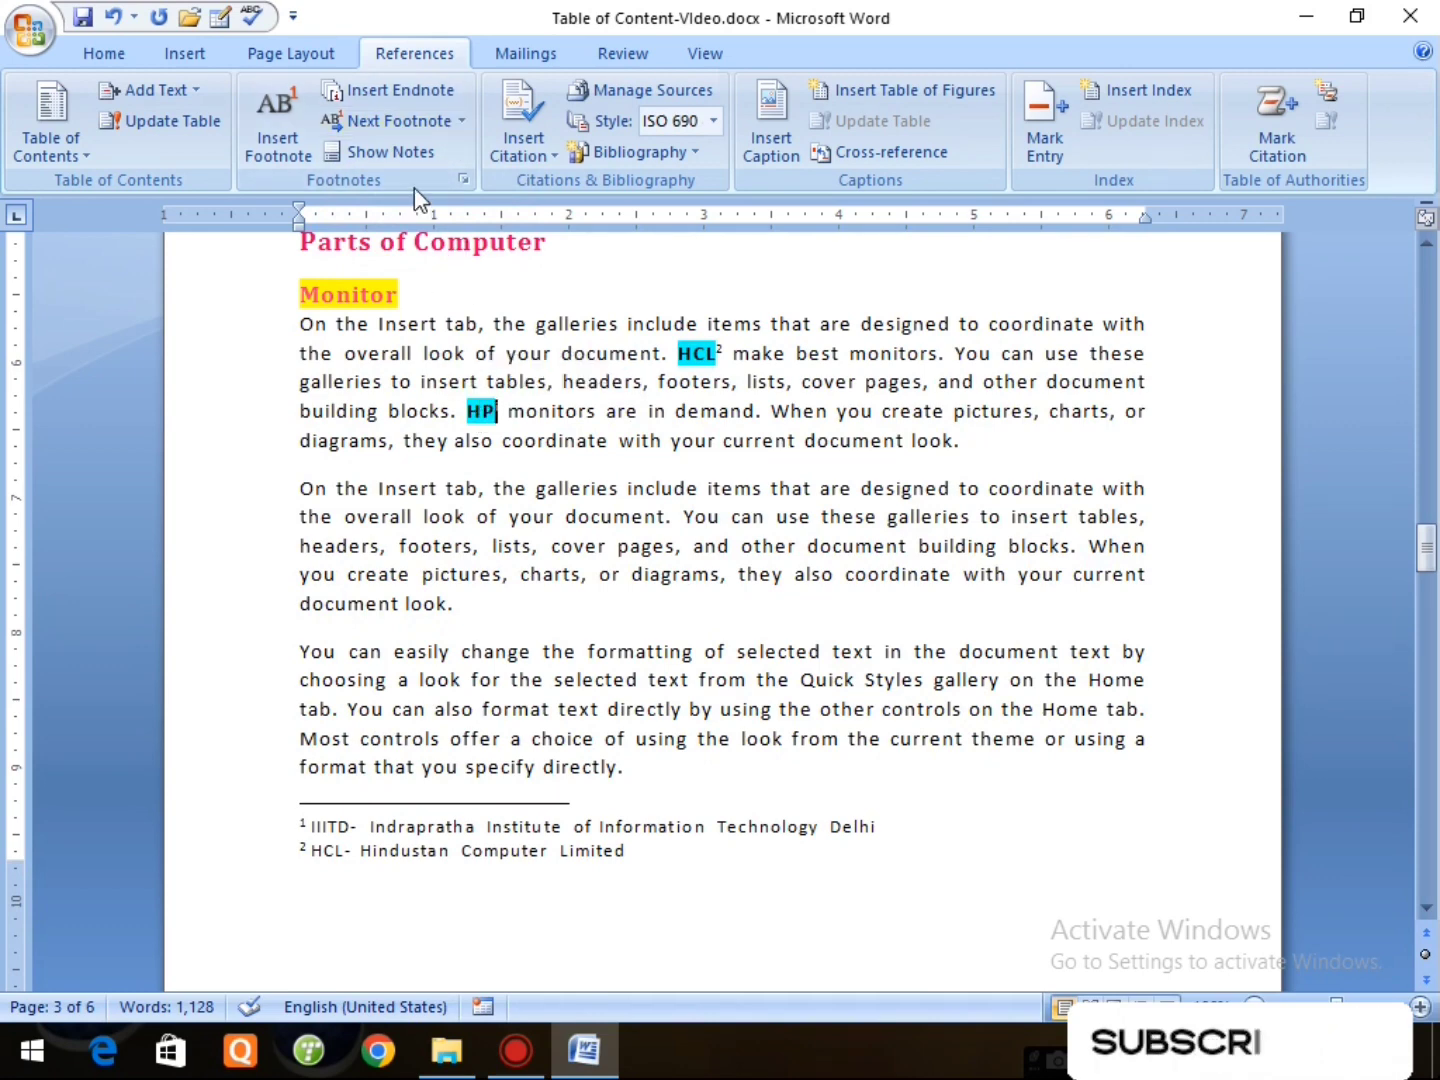
Step: Show the document's footnote area, and return from the HCL footnote to its reference in the Monitor paragraph
click(398, 156)
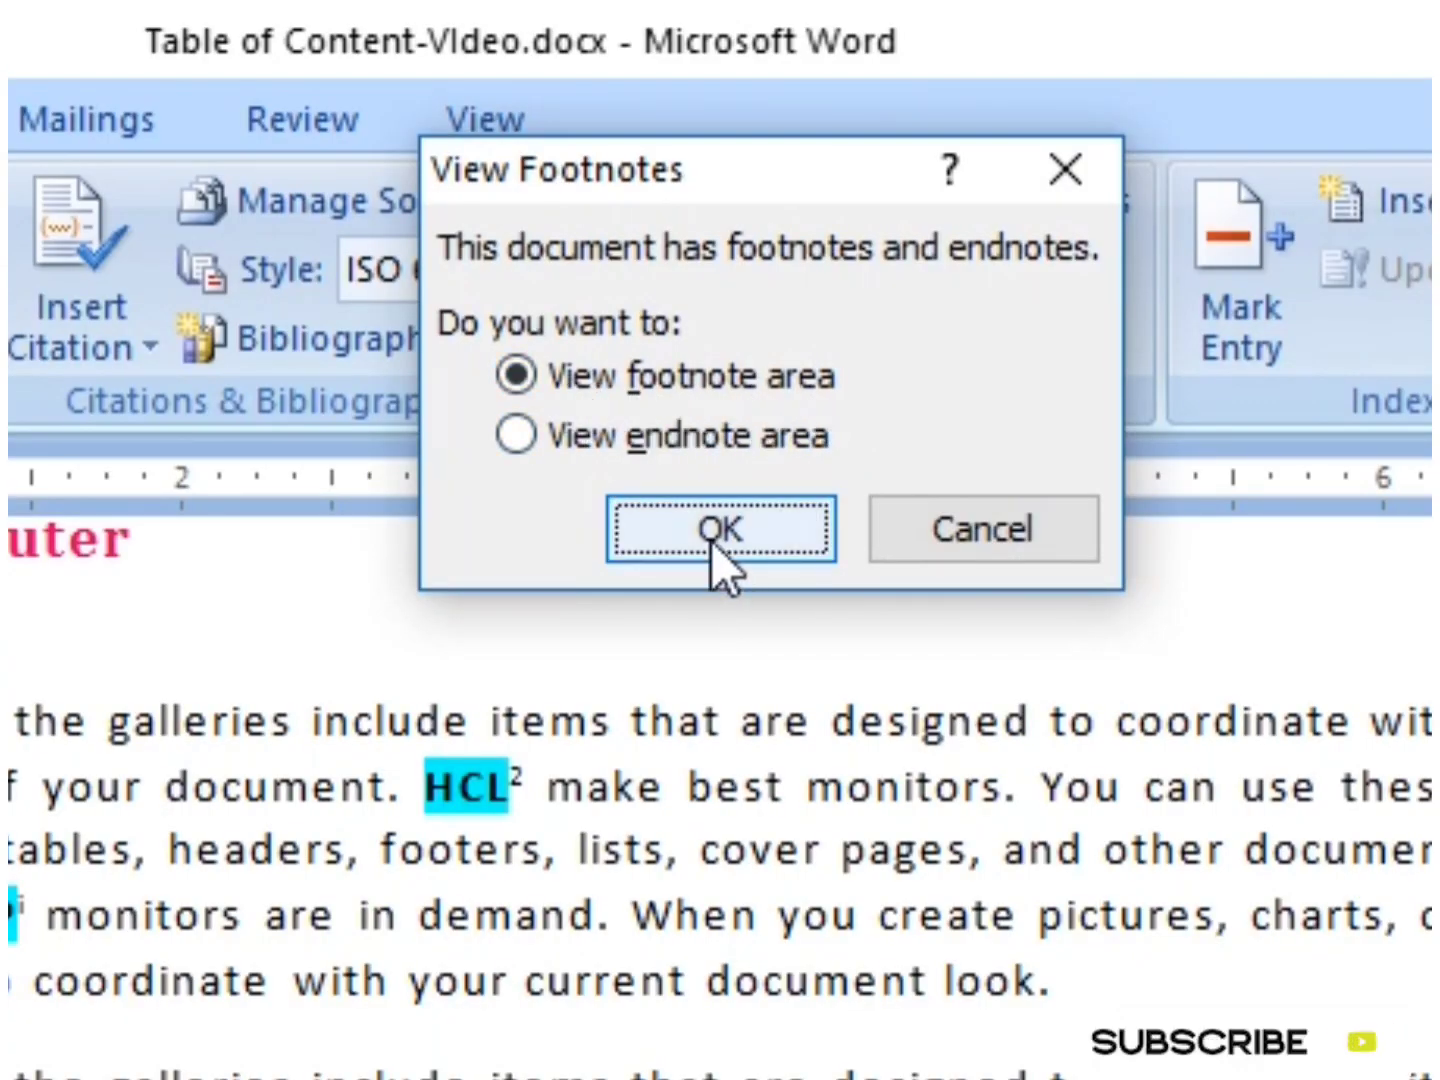
click(711, 530)
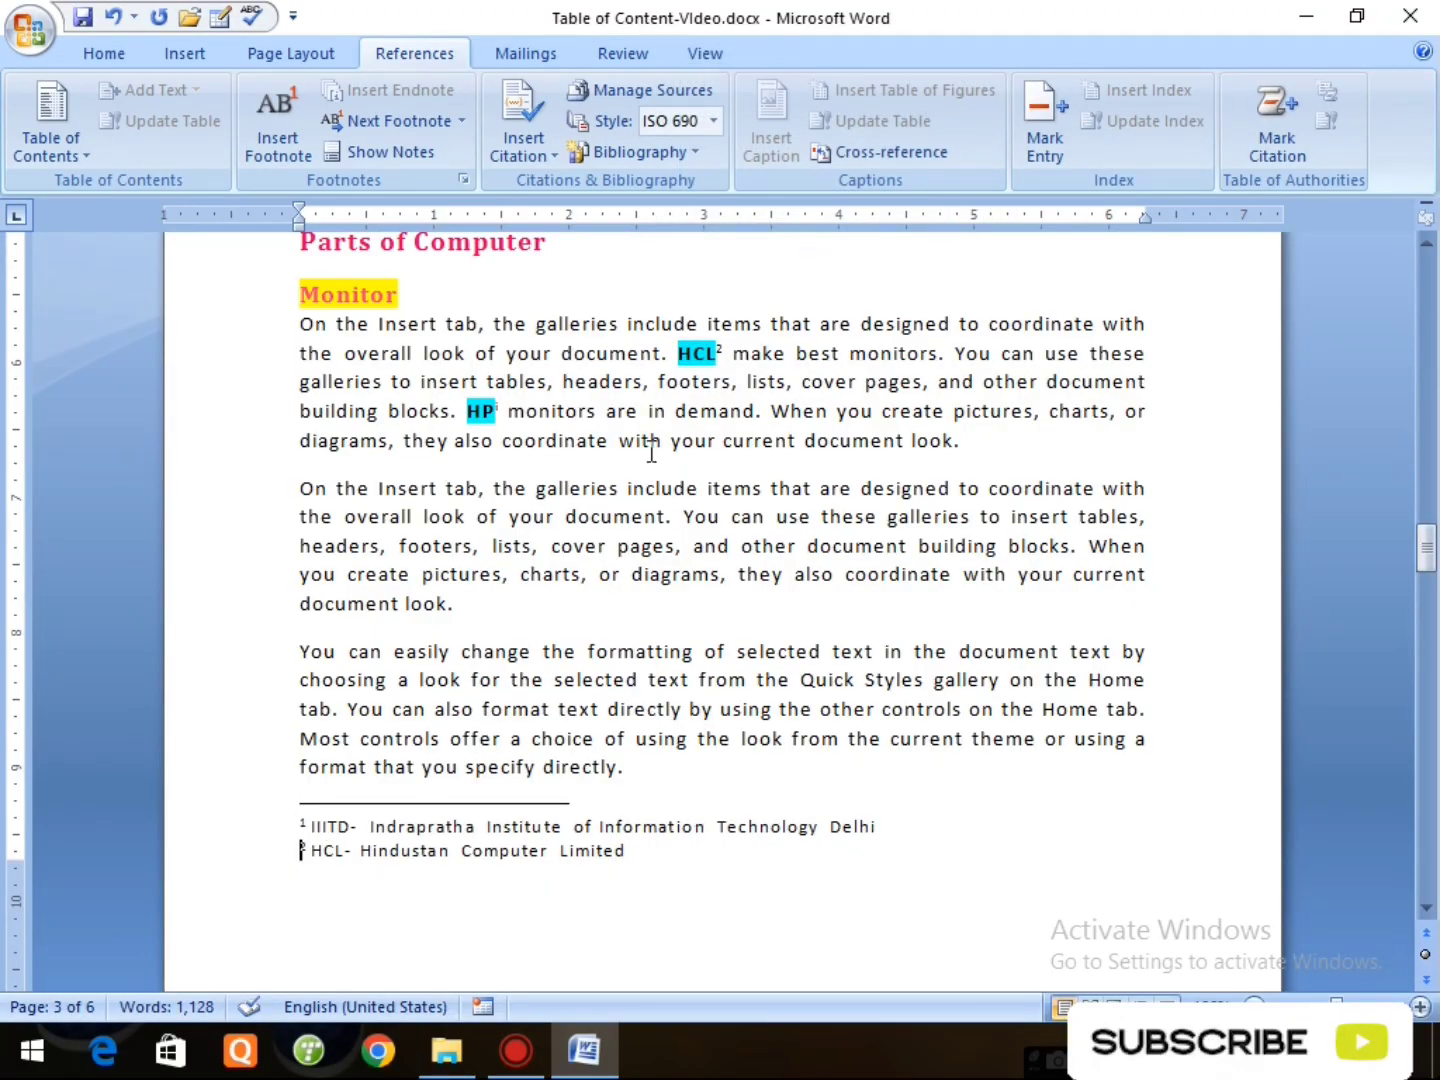
click(459, 121)
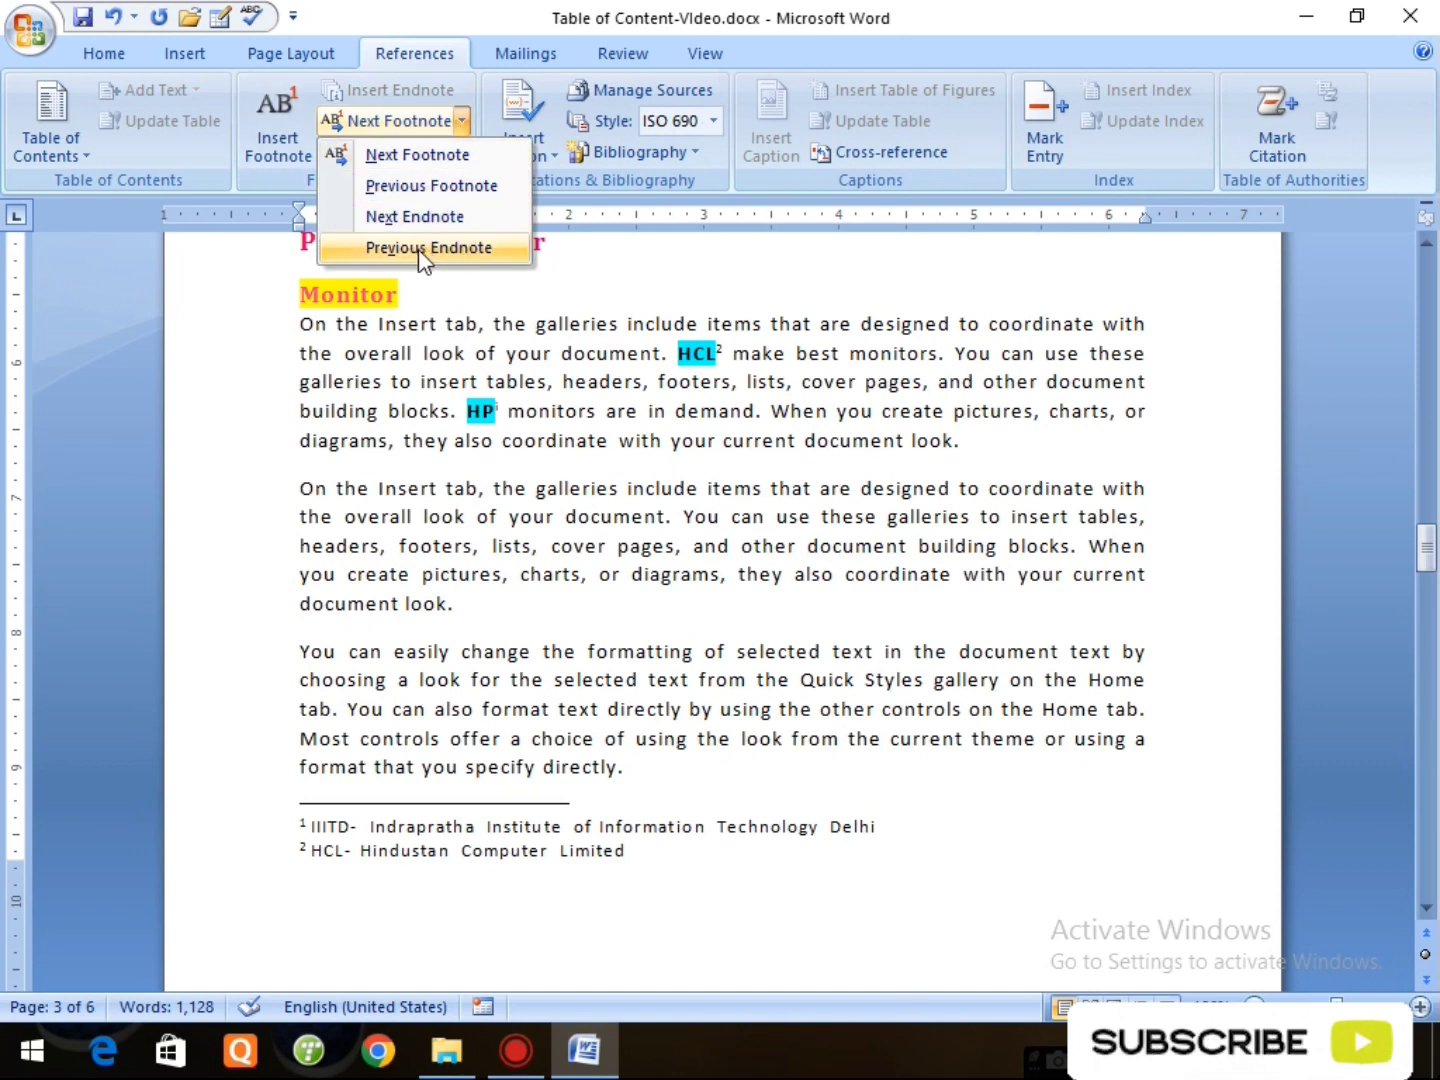
click(460, 124)
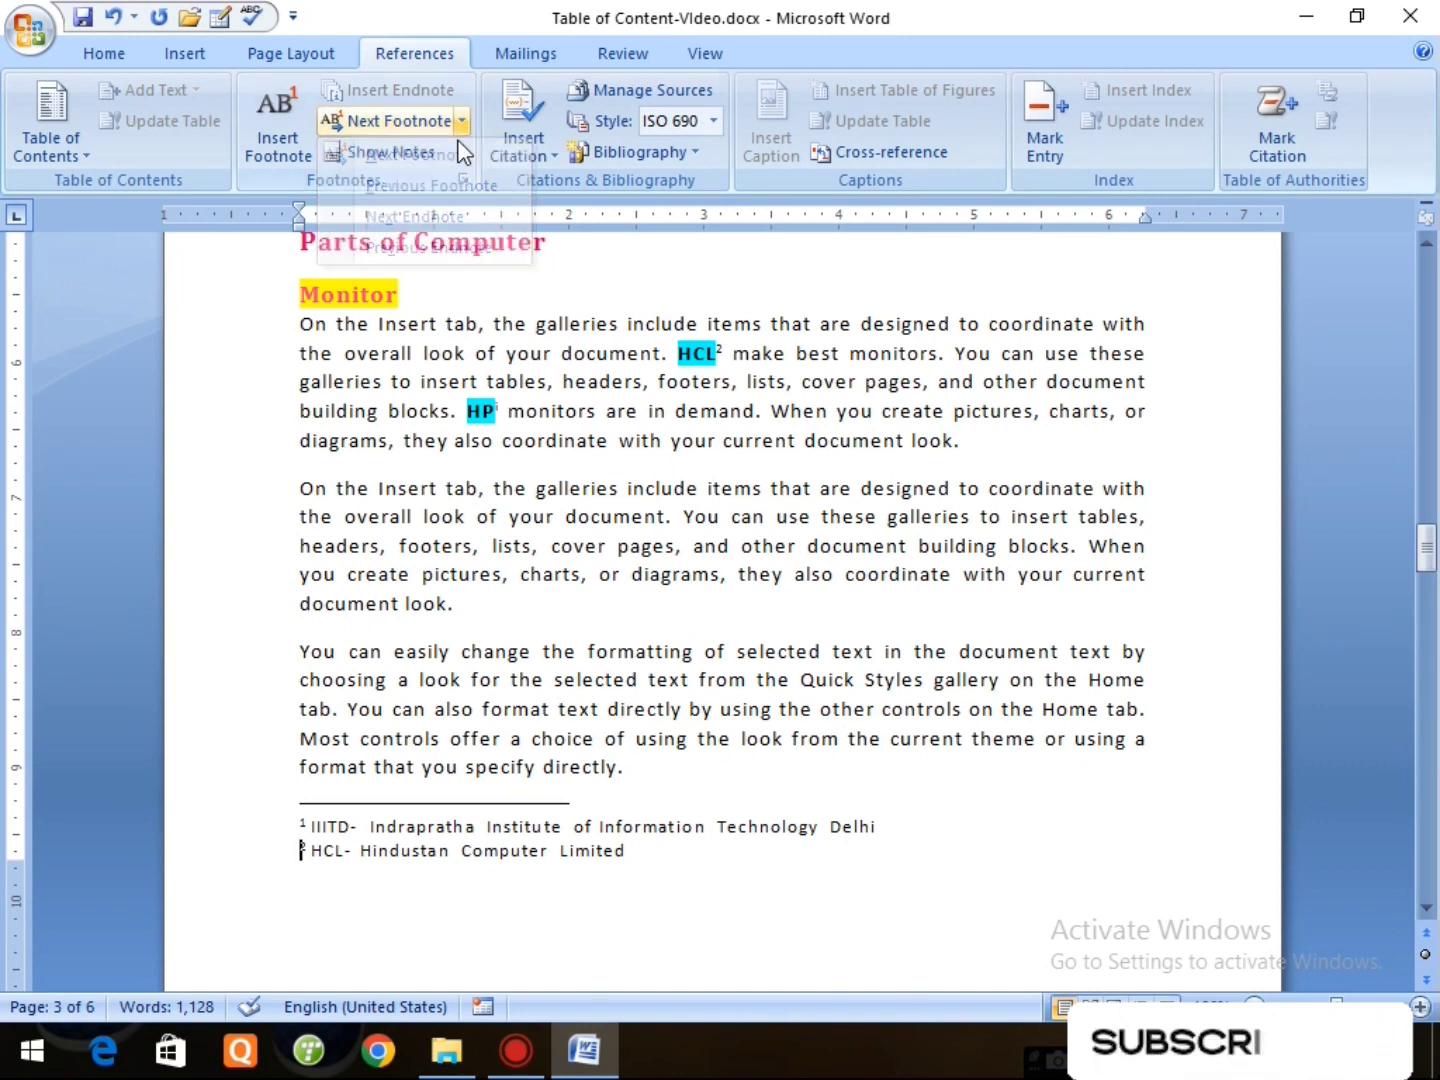
click(392, 156)
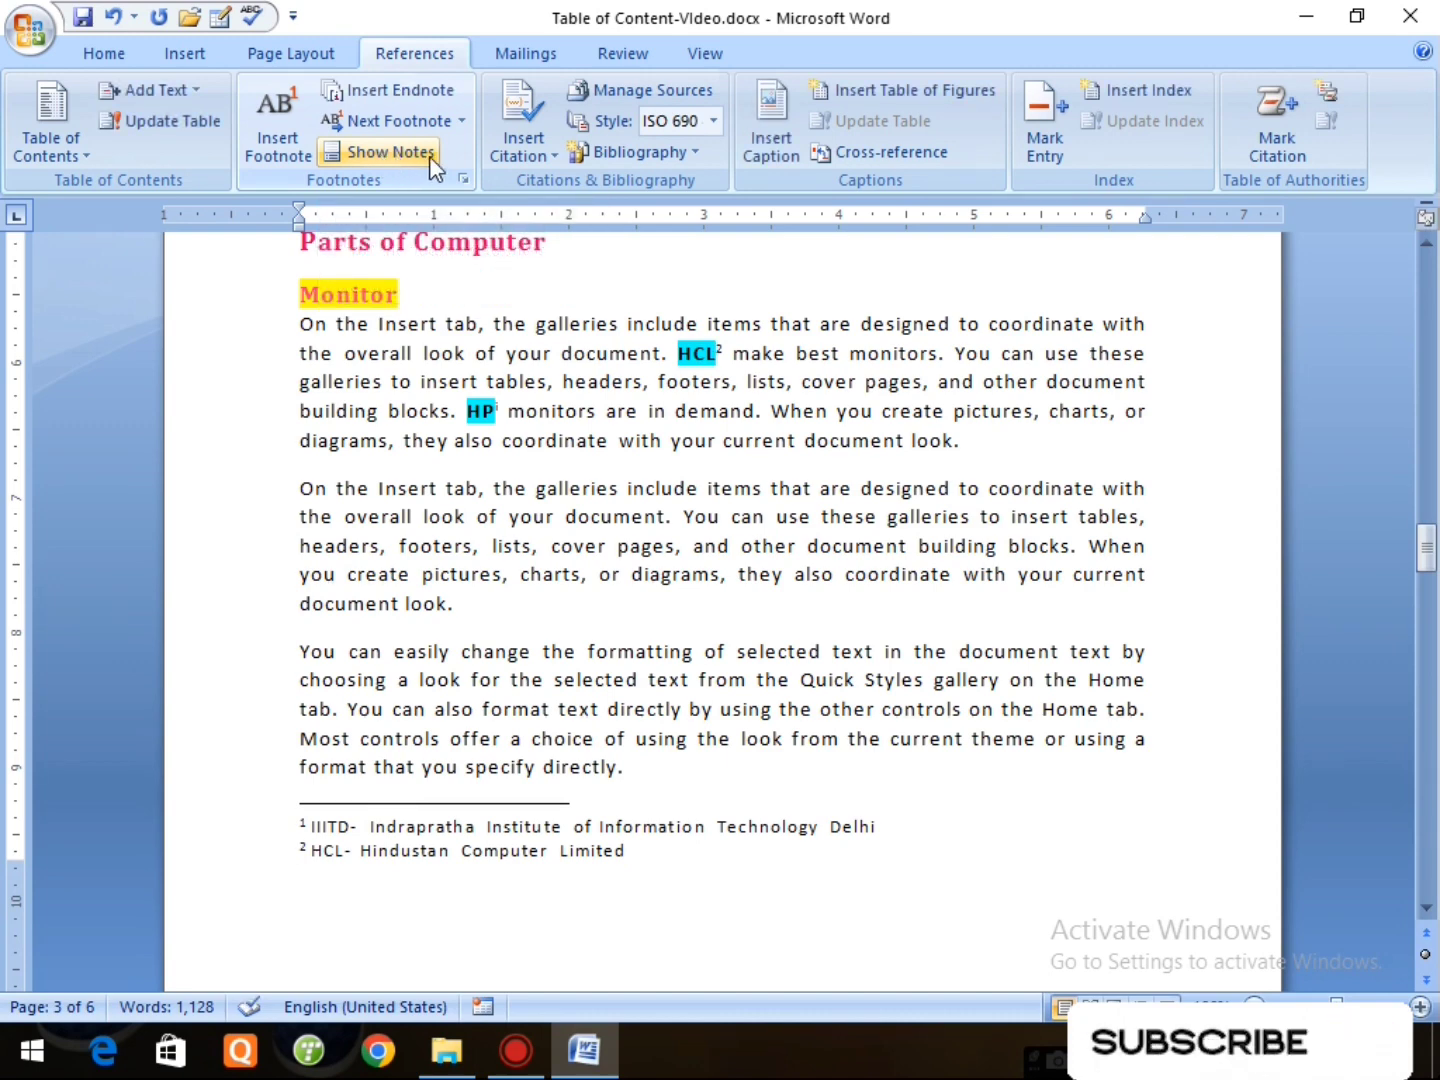
Step: Show the document's endnote area and review the HP and CPU endnotes at the end of the document
click(429, 156)
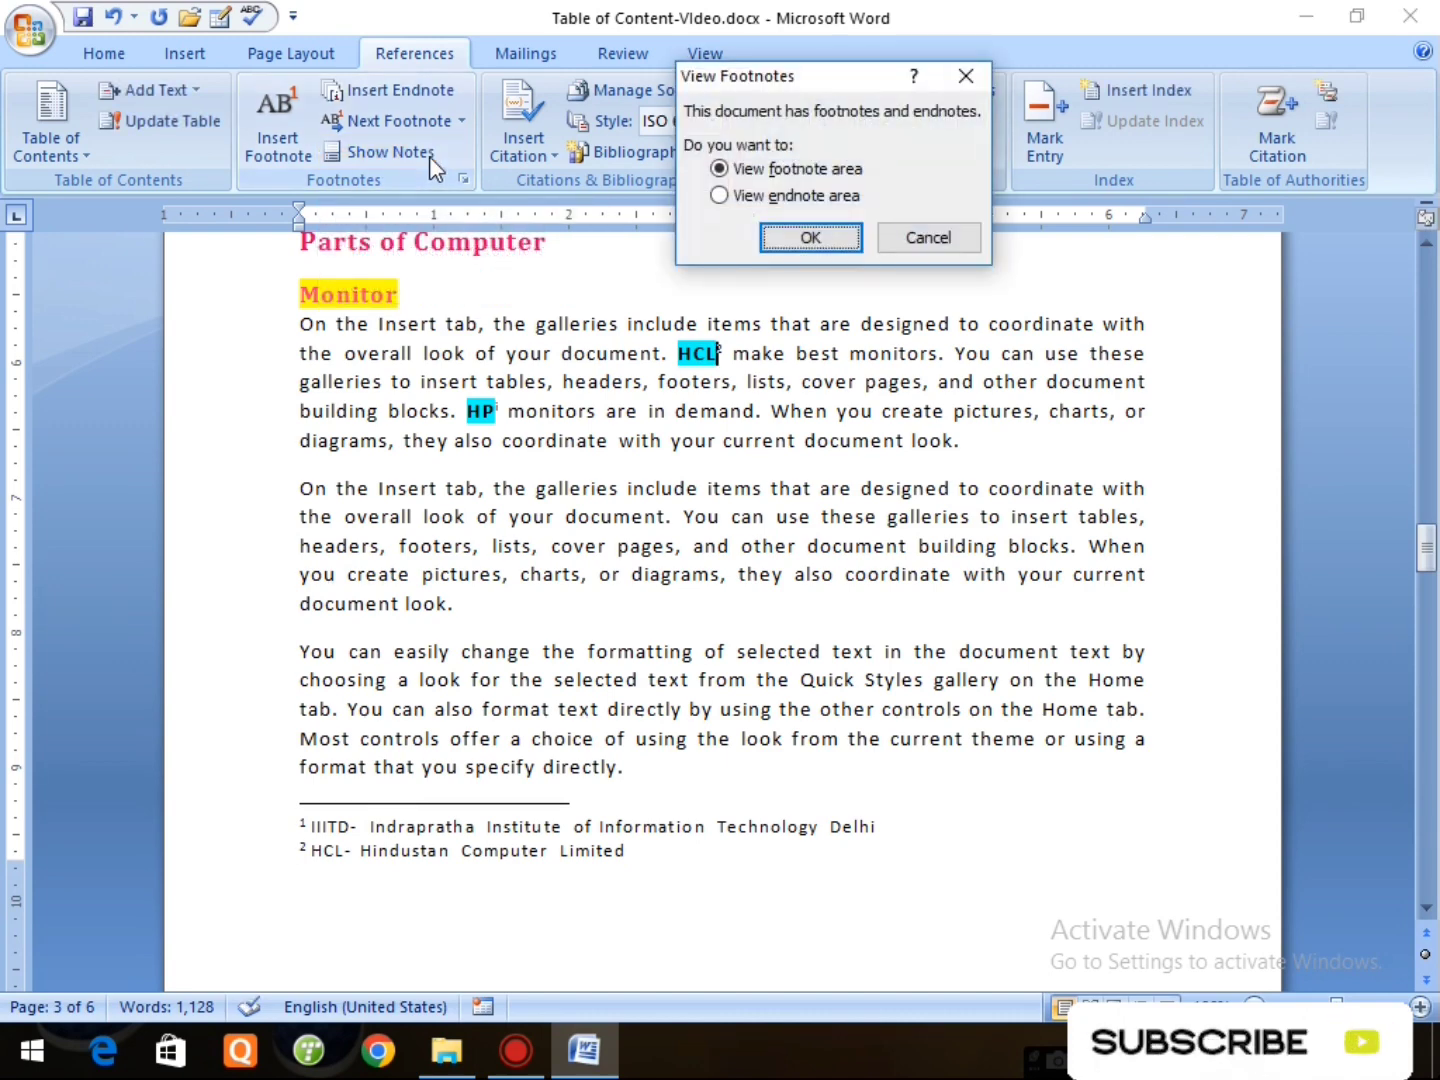
click(750, 198)
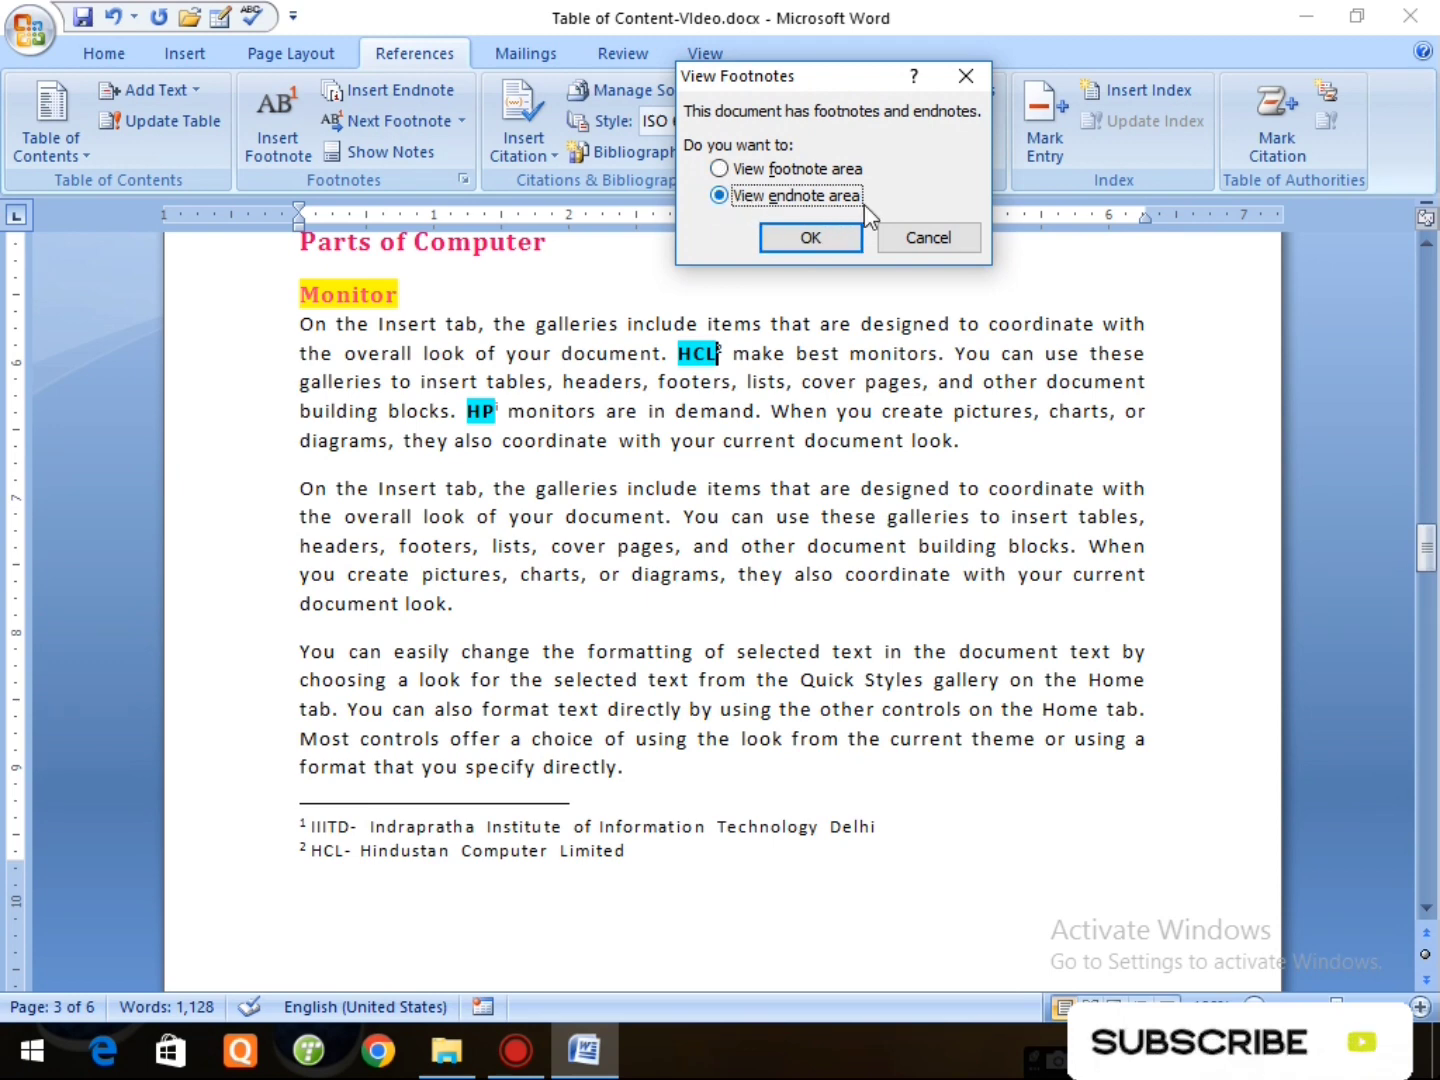
click(814, 238)
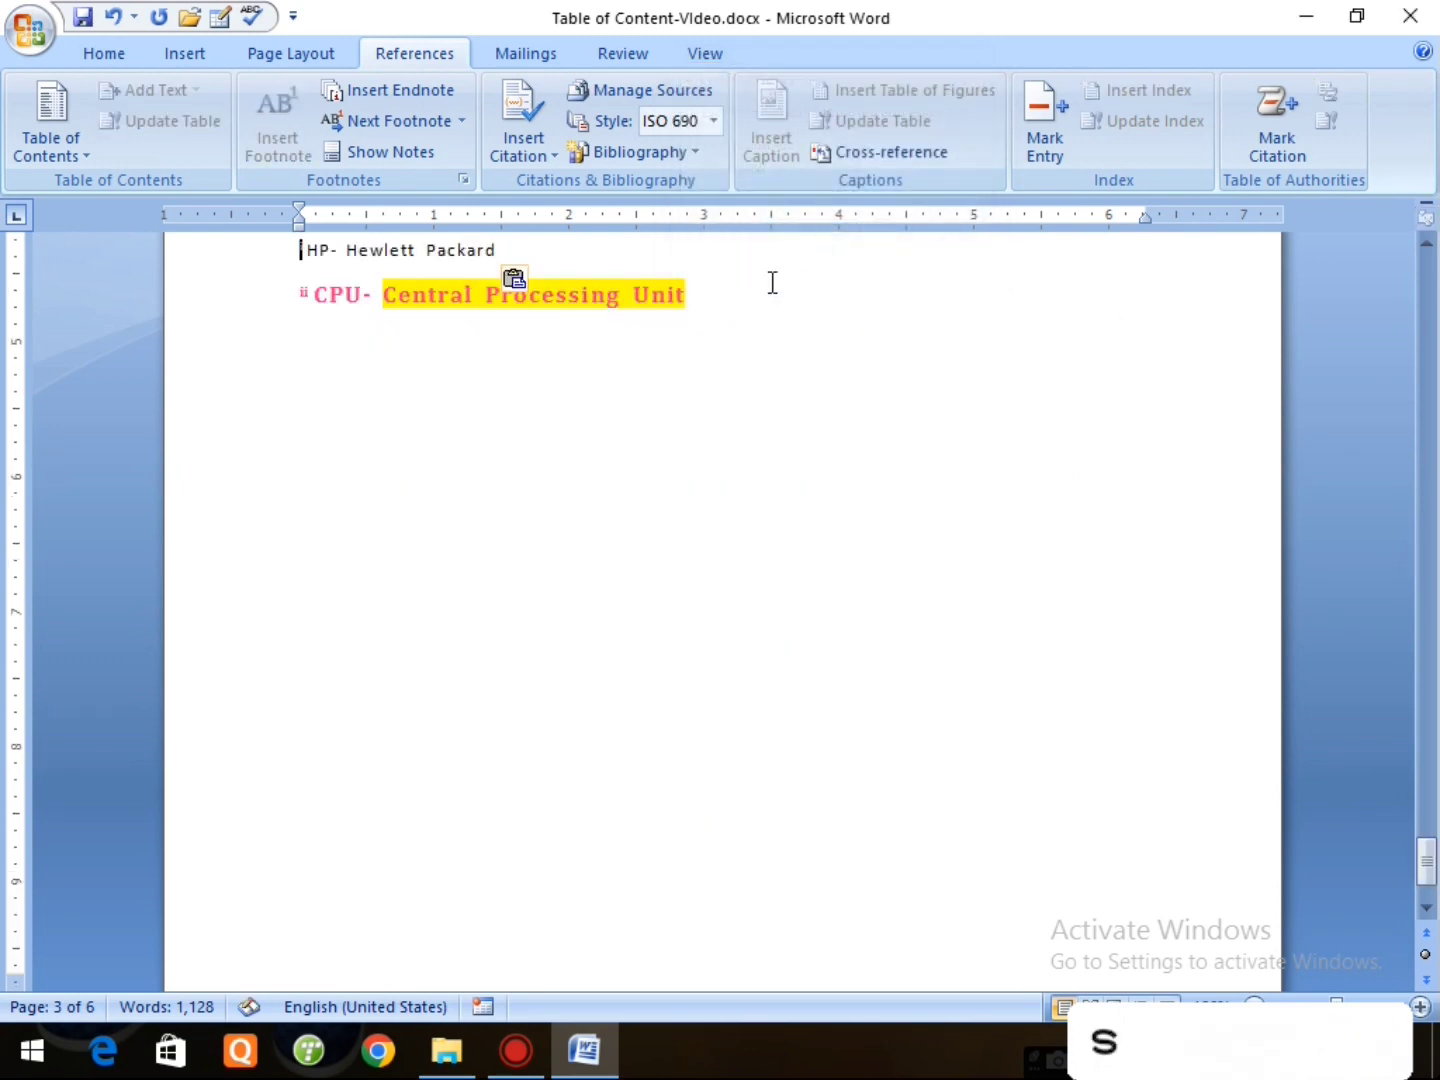
scroll(361, 474, up, 6)
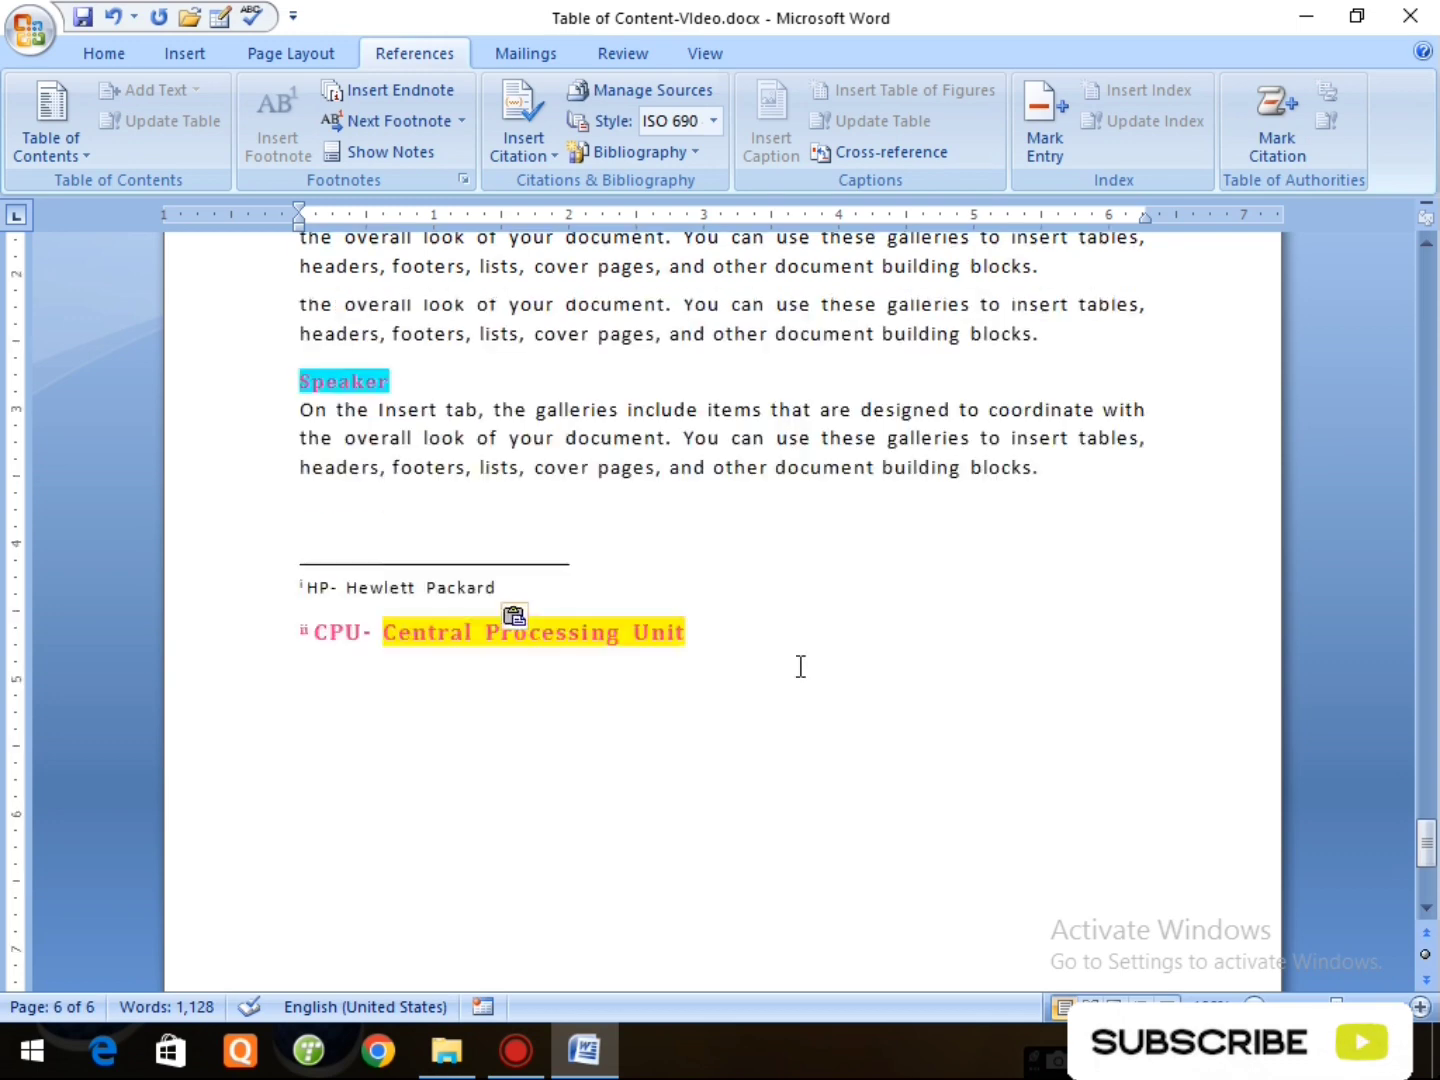
scroll(505, 858, down, 2)
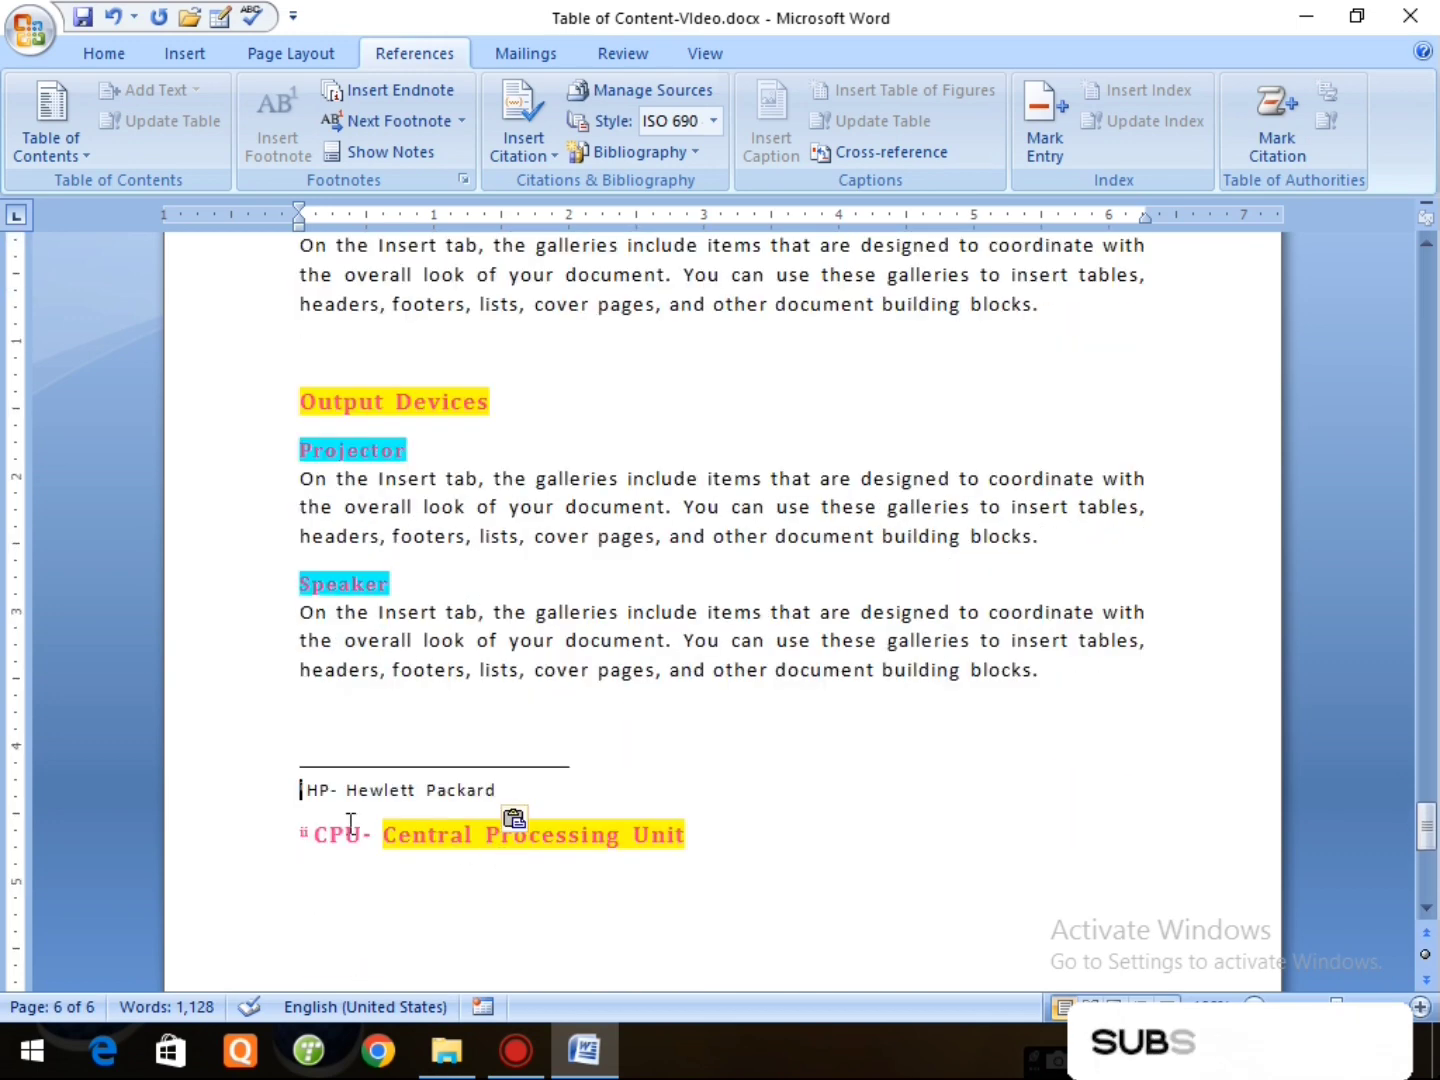